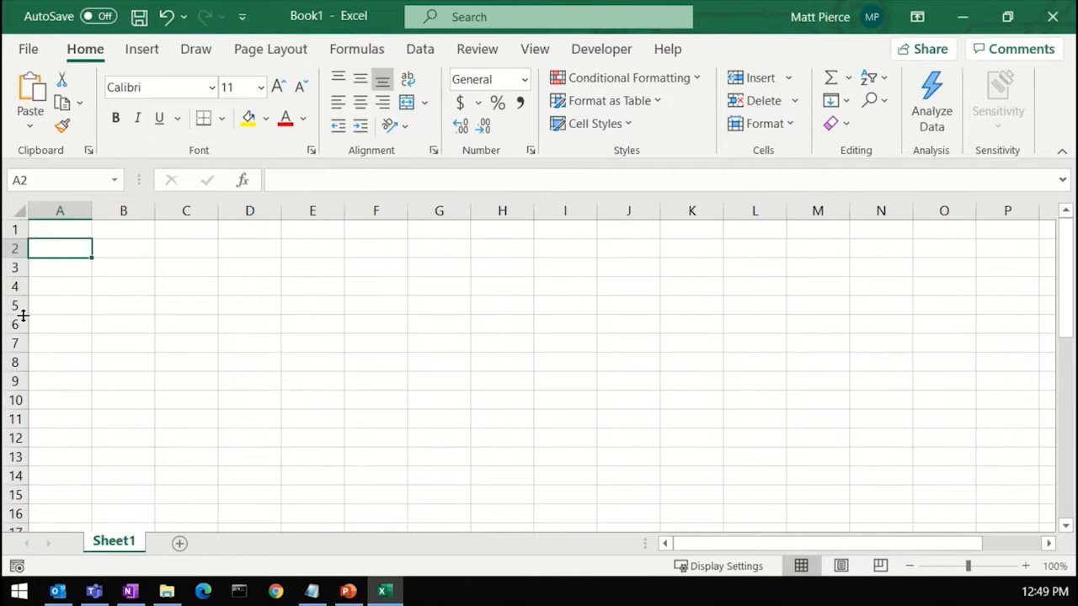
Step: Enlarge the heights of rows around row 5, then autofit them back to the standard height
drag(22, 315, 26, 359)
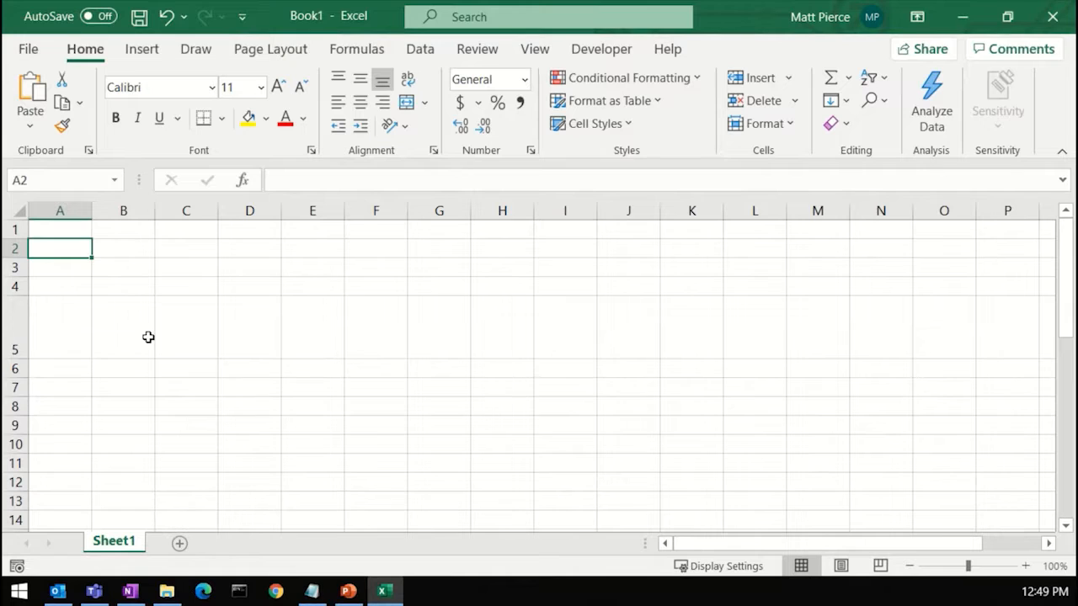
click(206, 339)
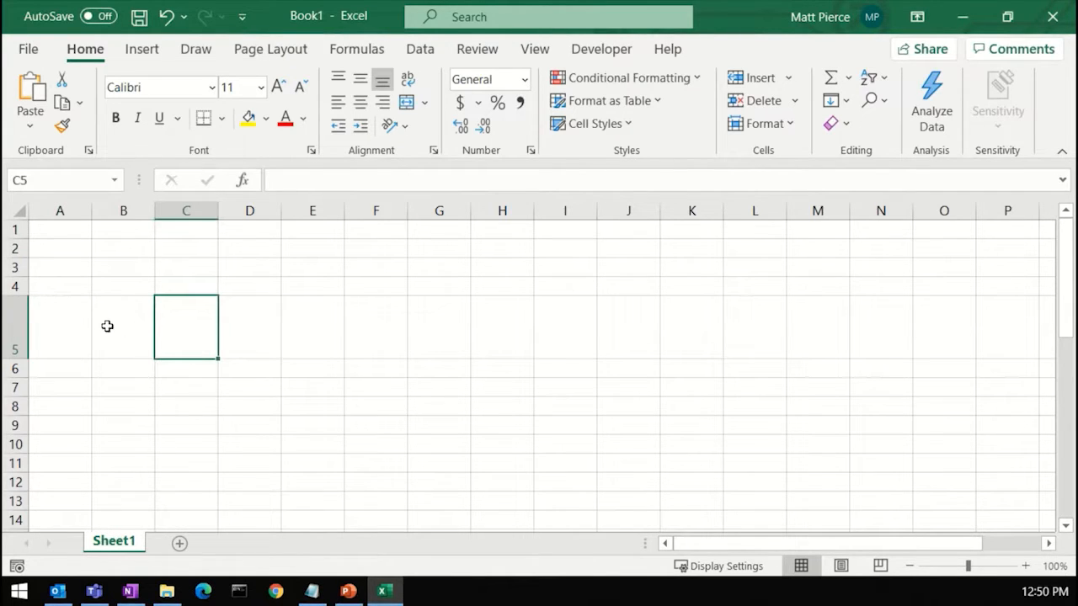
double_click(19, 361)
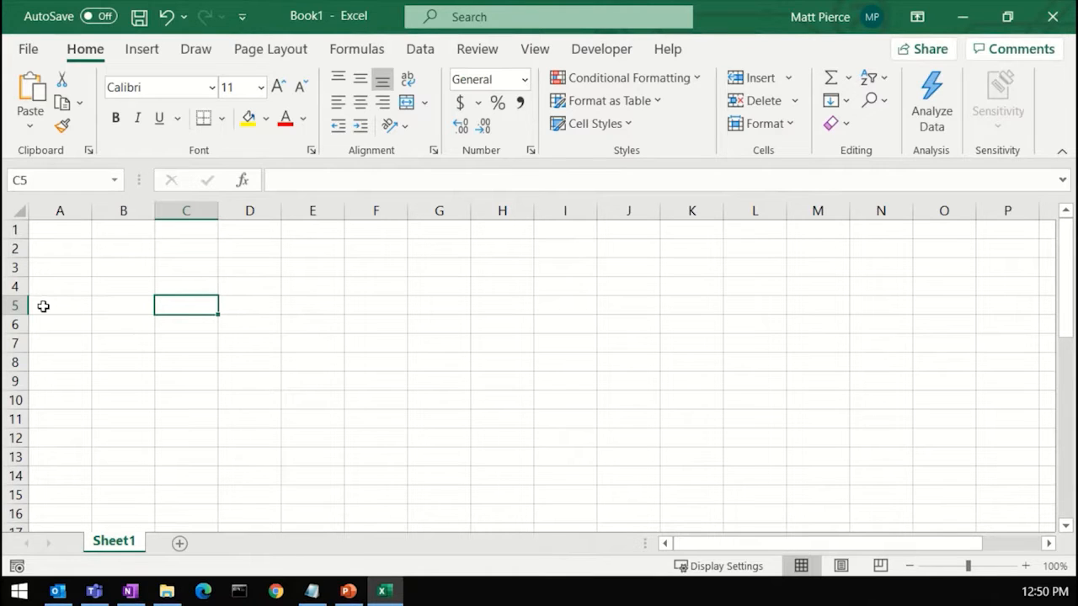
click(43, 306)
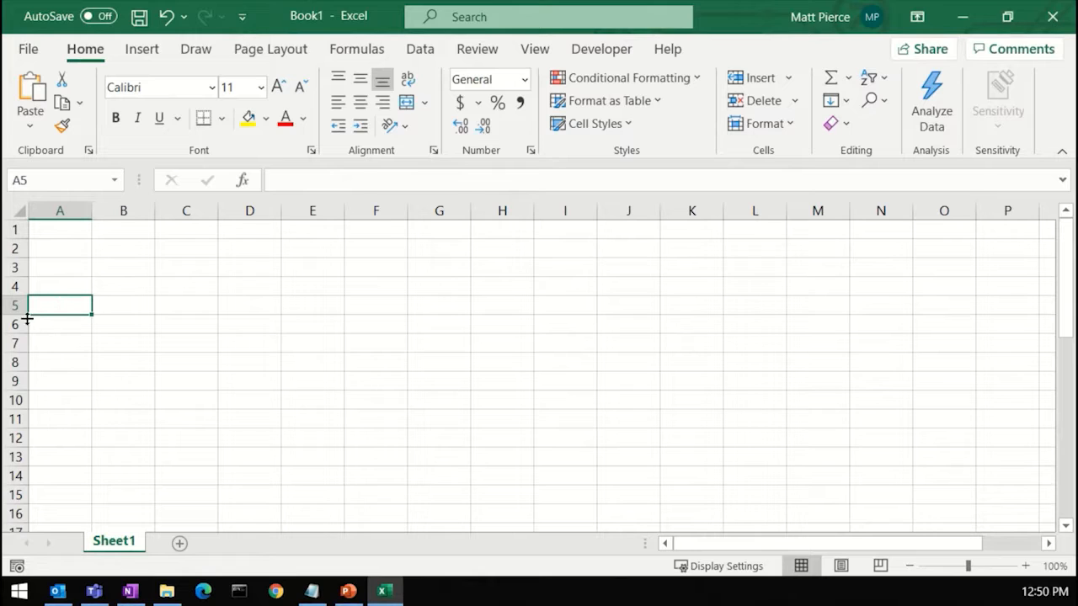
drag(16, 315, 26, 432)
click(202, 399)
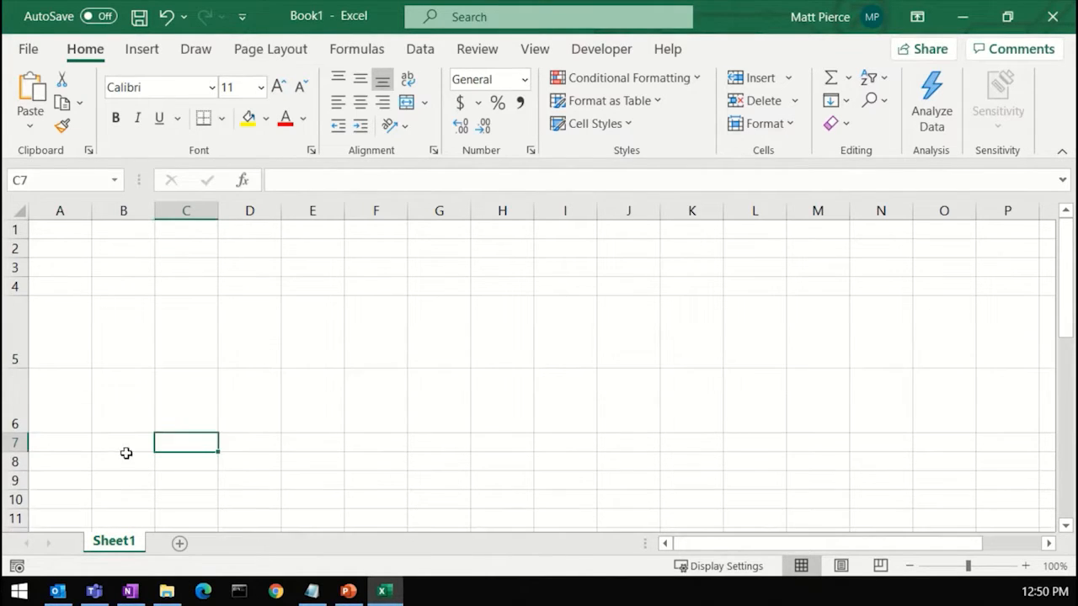
double_click(18, 369)
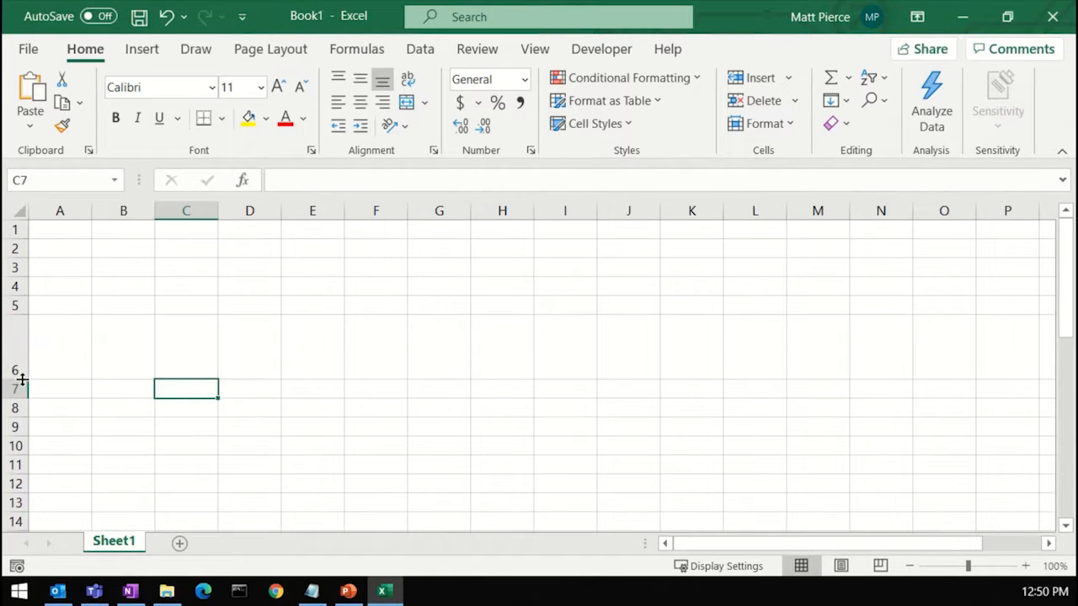
double_click(22, 380)
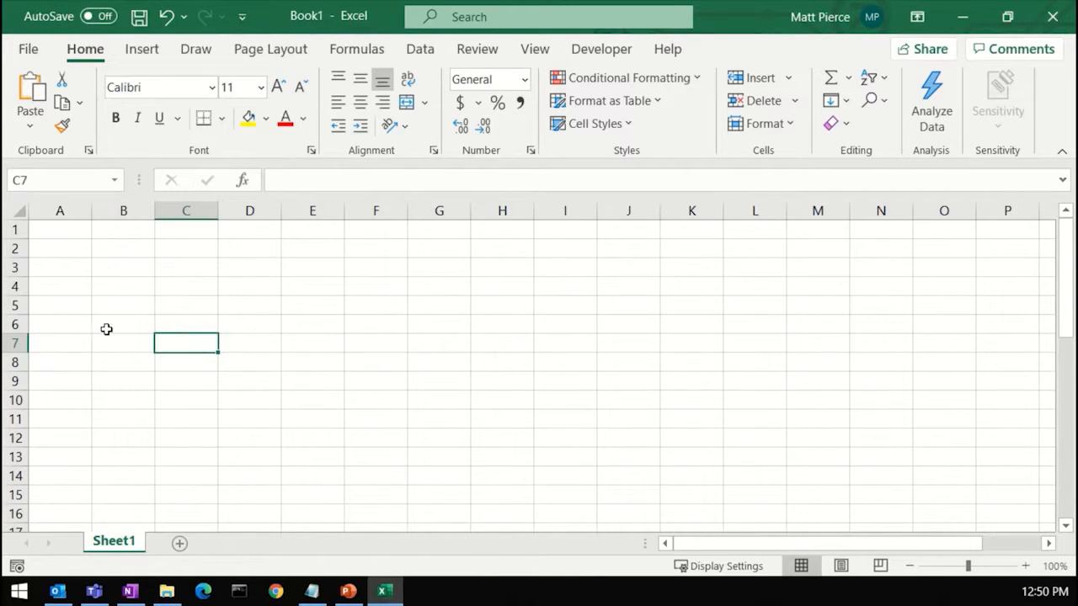
Step: Enter the text sdafasdfdas in cell A5
click(65, 306)
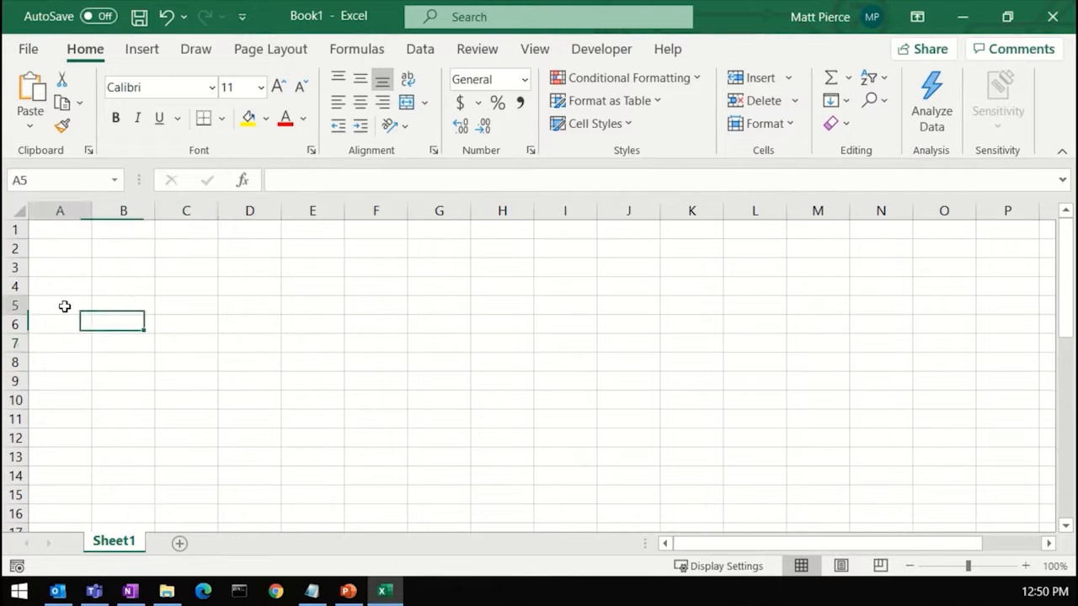
text(sdafasdfdas)
click(123, 351)
click(72, 306)
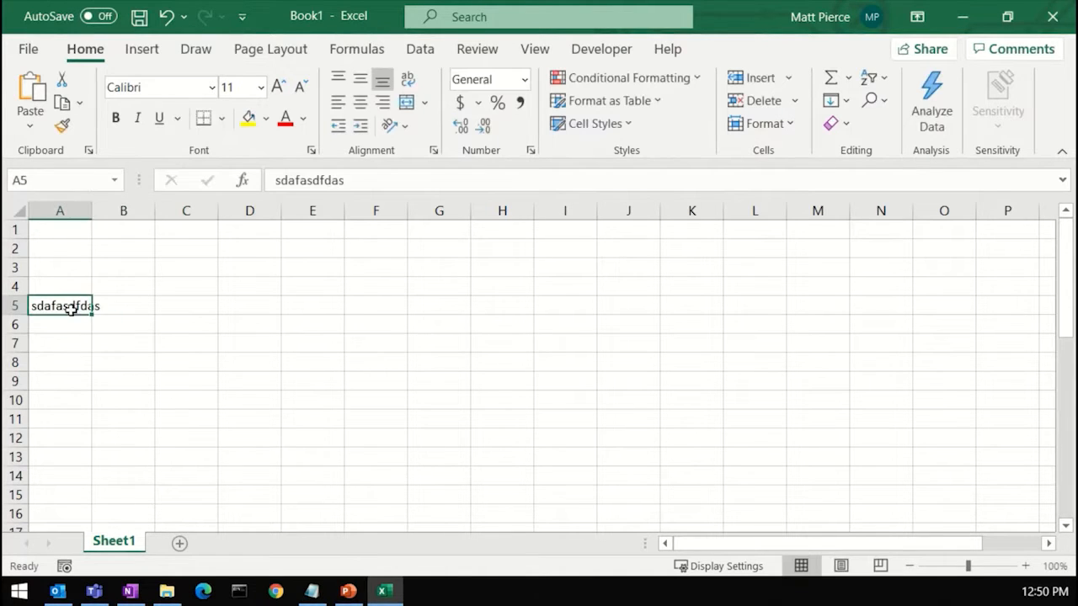
Step: Increase the font size of cell A5 step by step up to 36
click(278, 88)
click(278, 88)
click(279, 88)
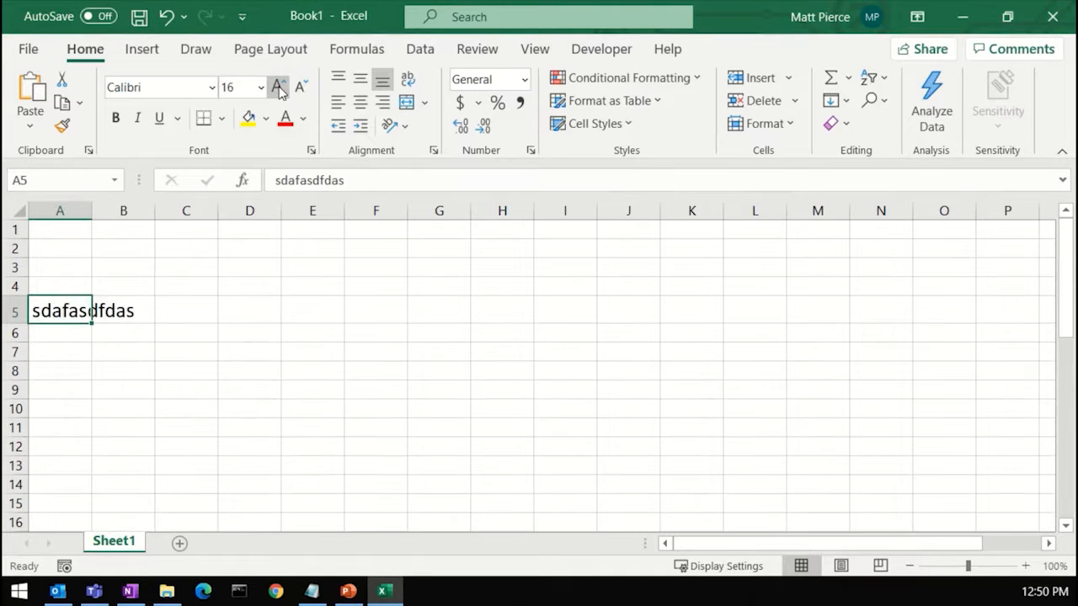
click(279, 87)
click(279, 87)
click(279, 87)
click(279, 87)
click(279, 87)
click(279, 88)
click(279, 88)
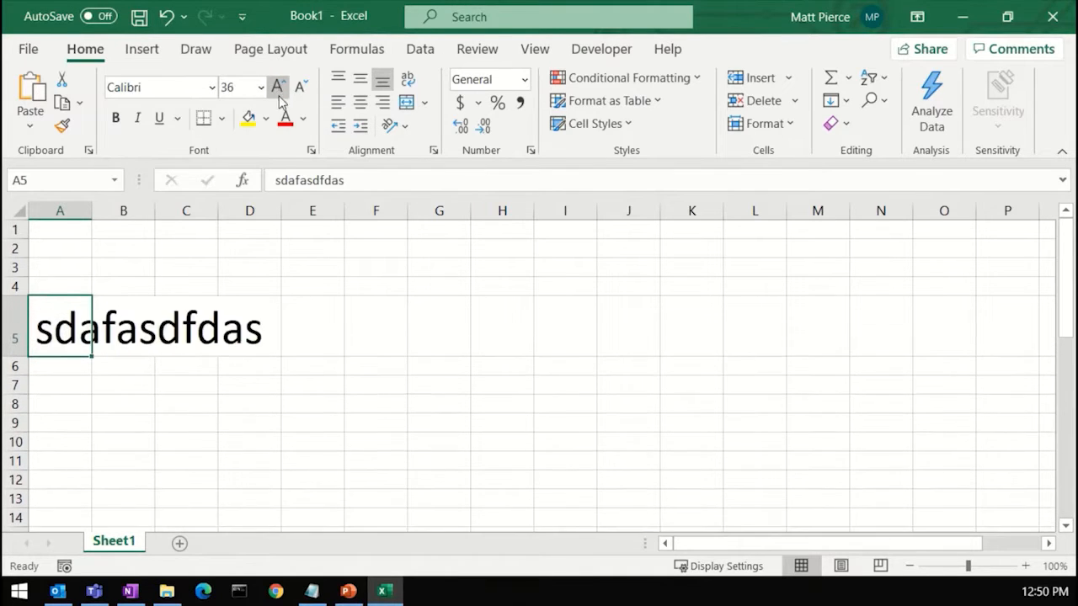
Step: Decrease the font size of cell A5 step by step back down
click(299, 88)
click(299, 88)
click(298, 88)
click(299, 87)
click(298, 87)
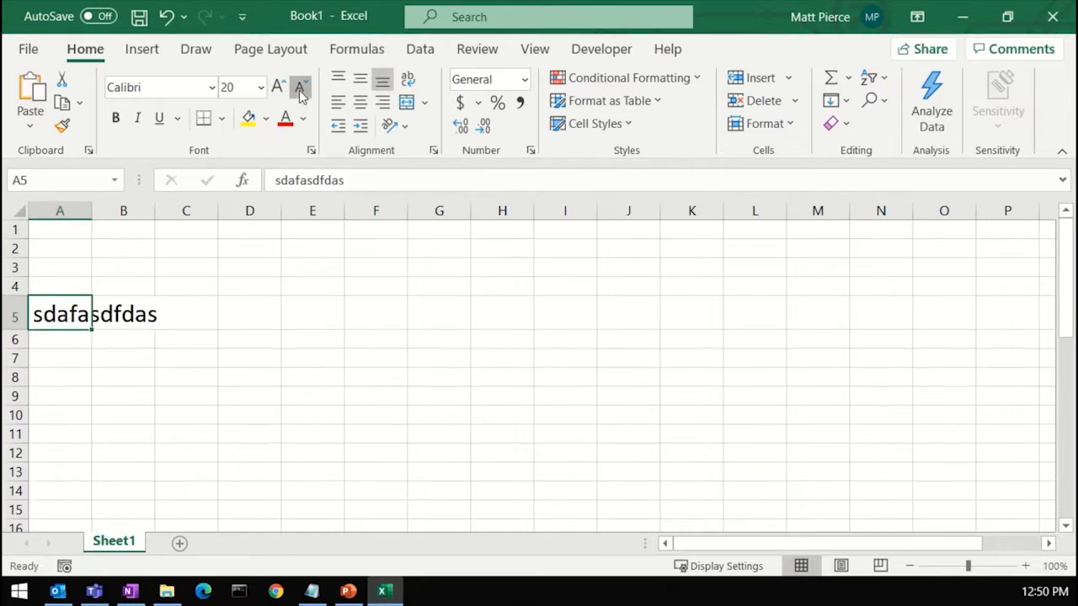
click(299, 87)
click(299, 87)
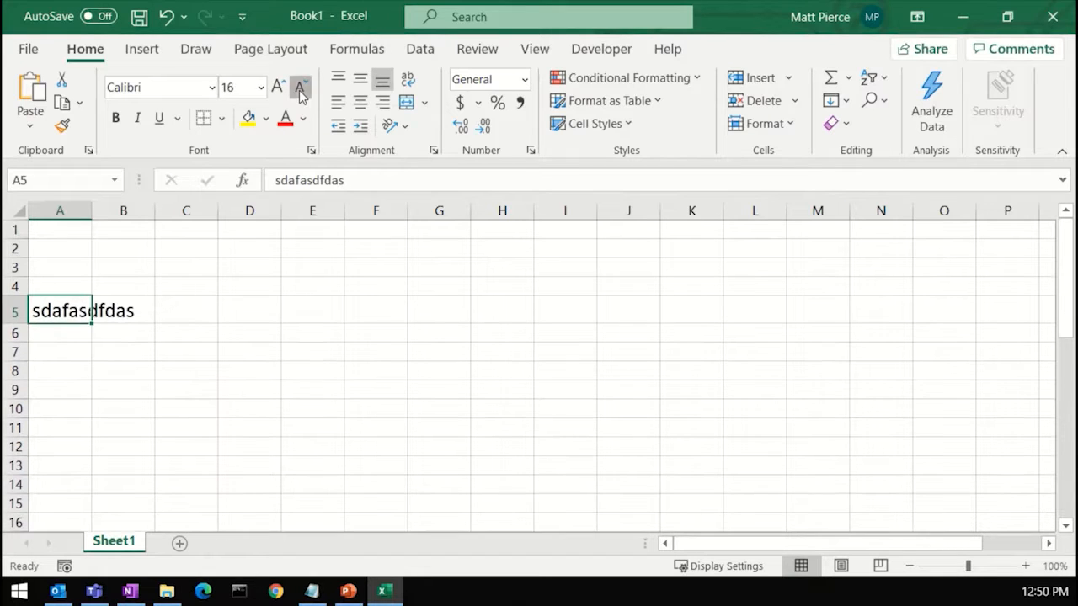
click(299, 88)
Step: Copy empty cell A4 and paste it over A5 to clear its content and formatting
click(57, 288)
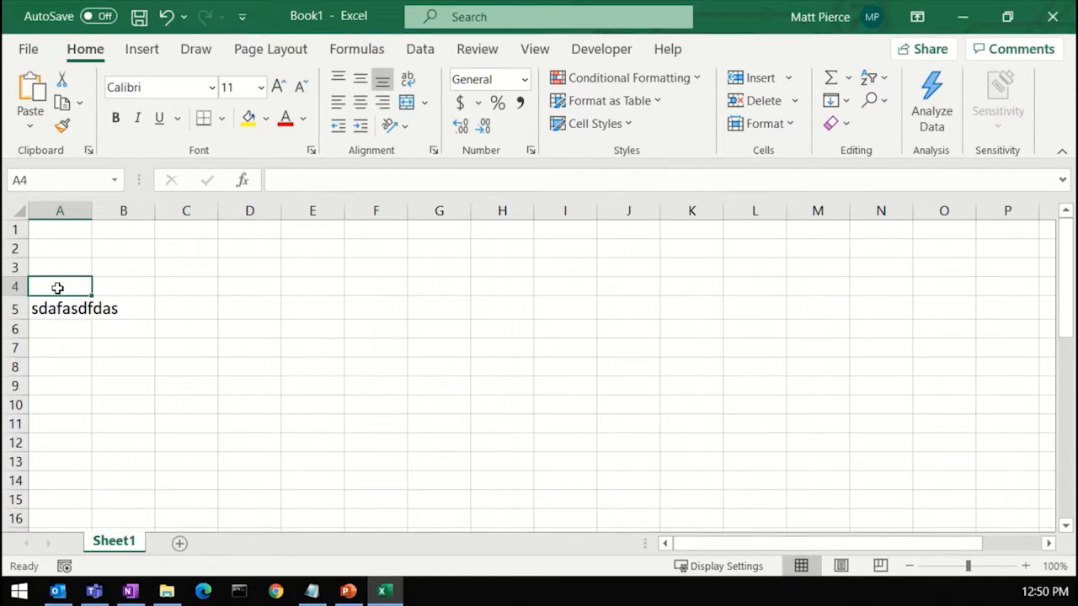
key(ctrl+c)
key(Down)
key(ctrl+v)
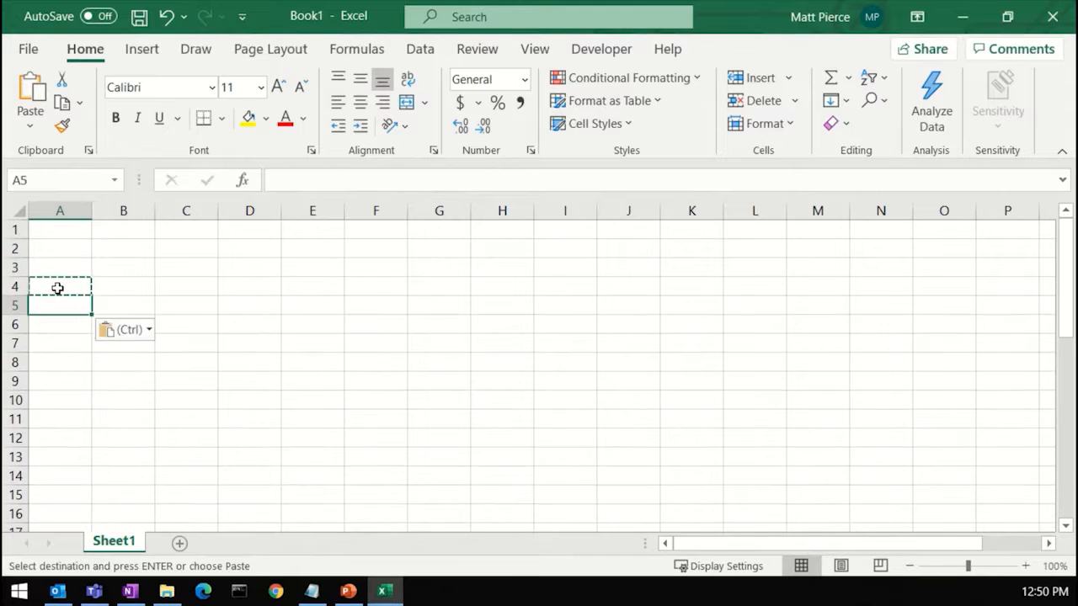
key(Escape)
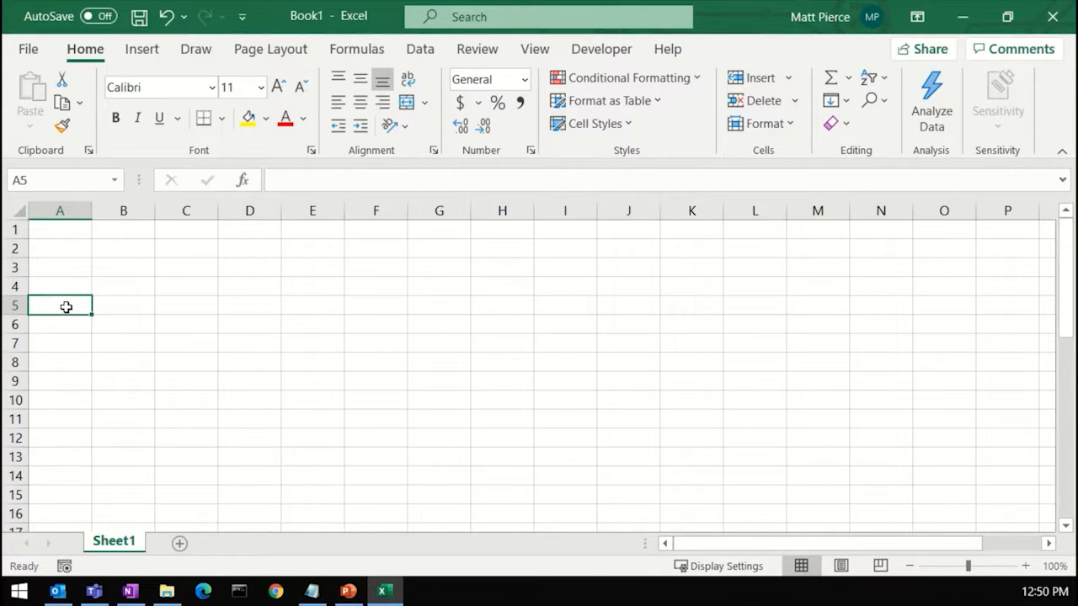
Step: Enter three lines in A5 with line breaks: dfasdffasdf, sdfsdfasdfds and sdfasdfafds
double_click(66, 307)
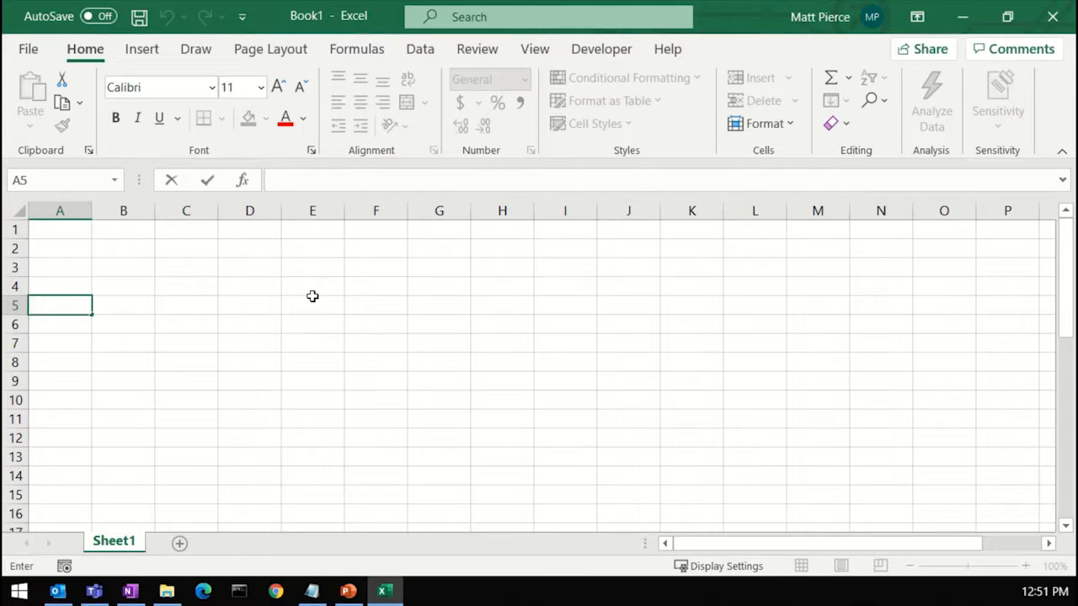
text(dfasdffasdf)
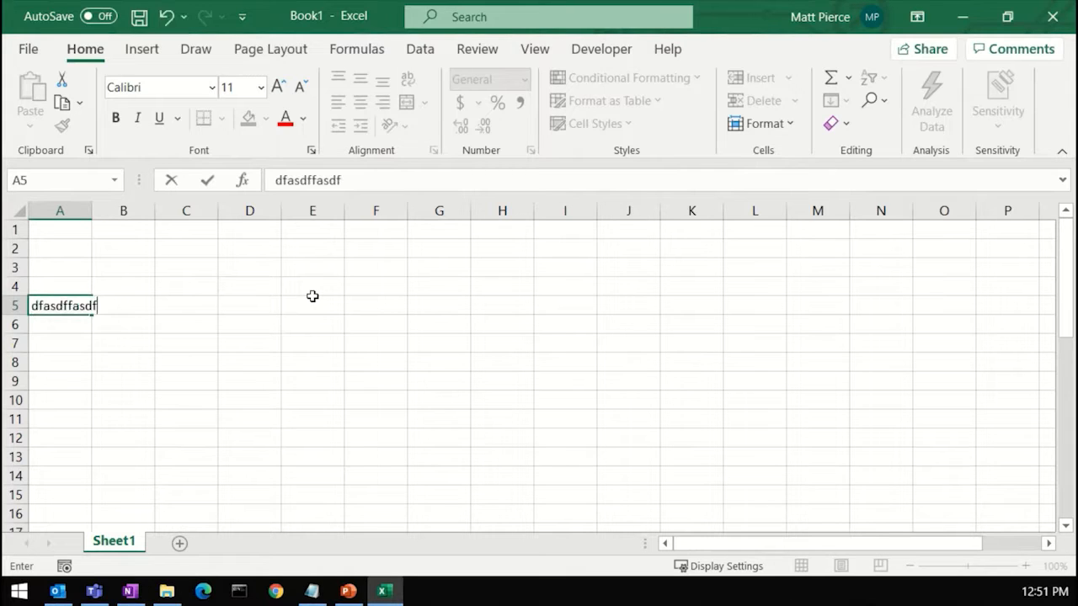
key(alt+Return)
text(sdfsdfasdfds)
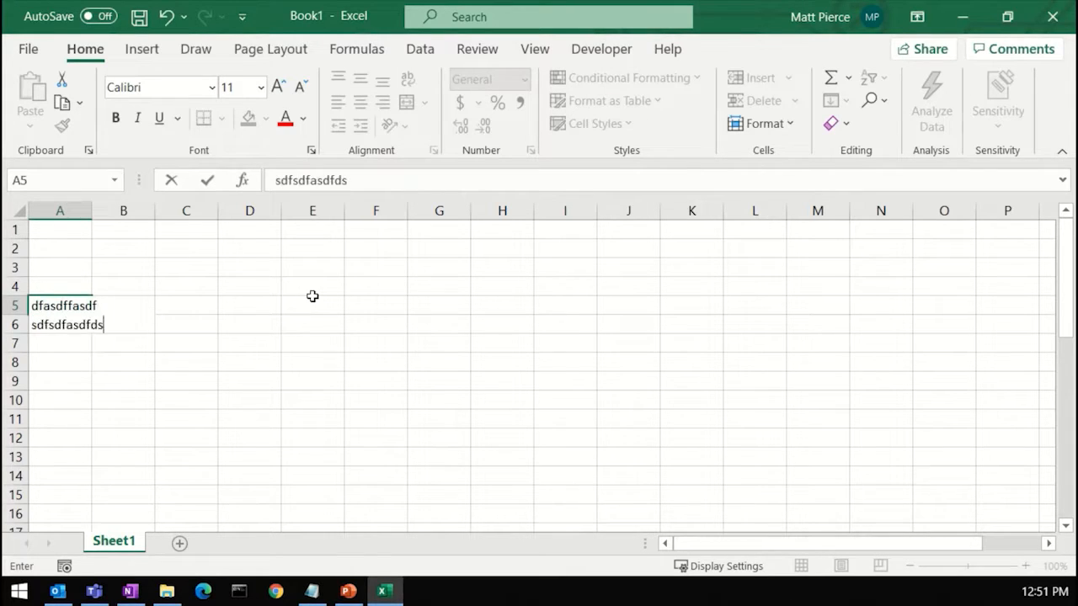
key(alt+Return)
text(sdfasdfafds)
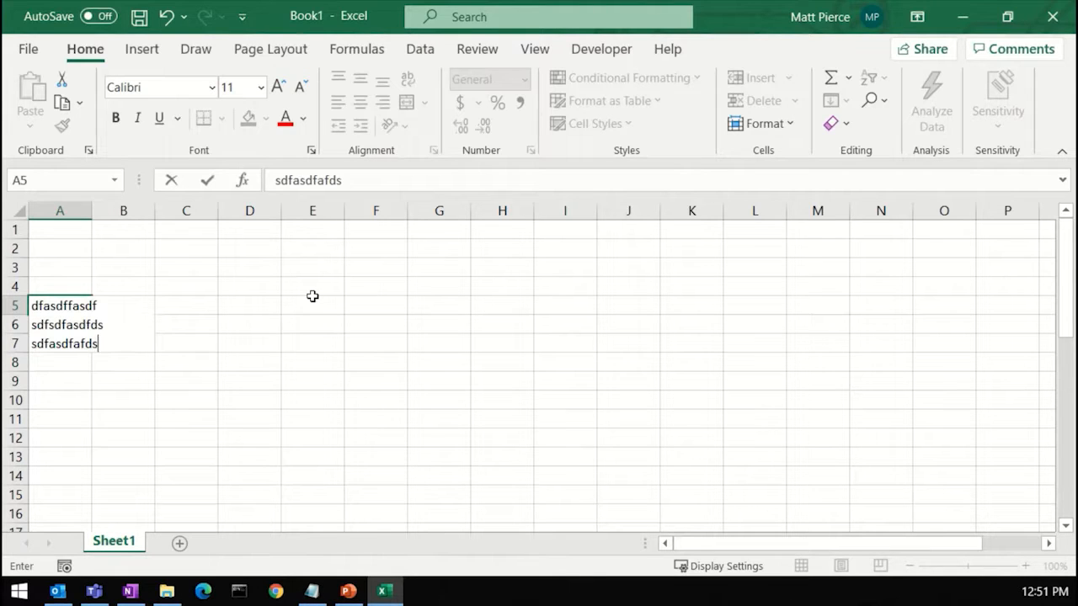
key(Return)
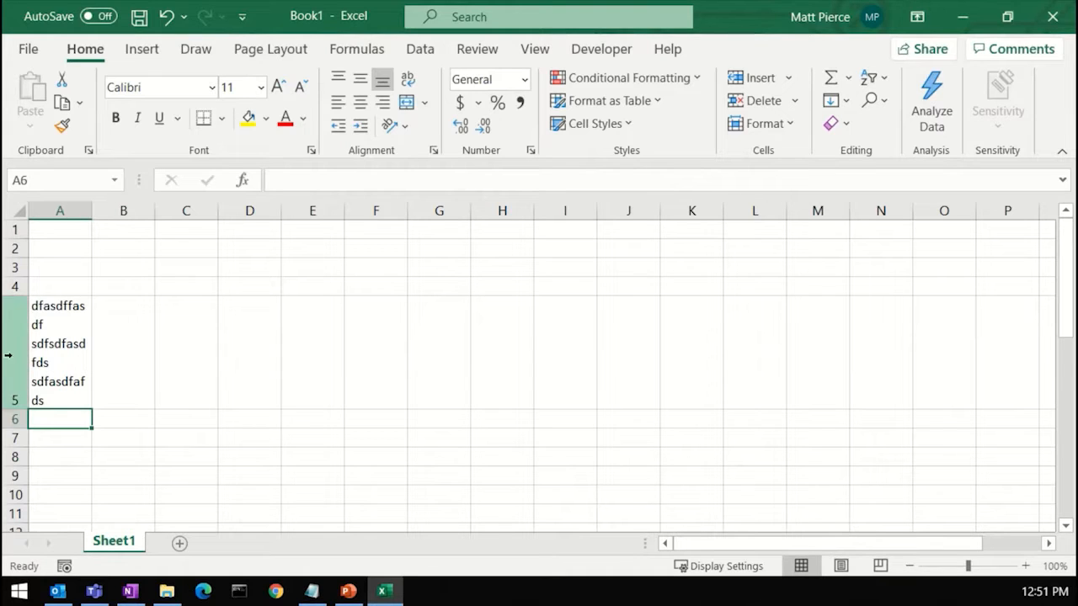
Step: Widen column A slightly and autofit row 5's height to its three lines of text
drag(95, 209, 120, 210)
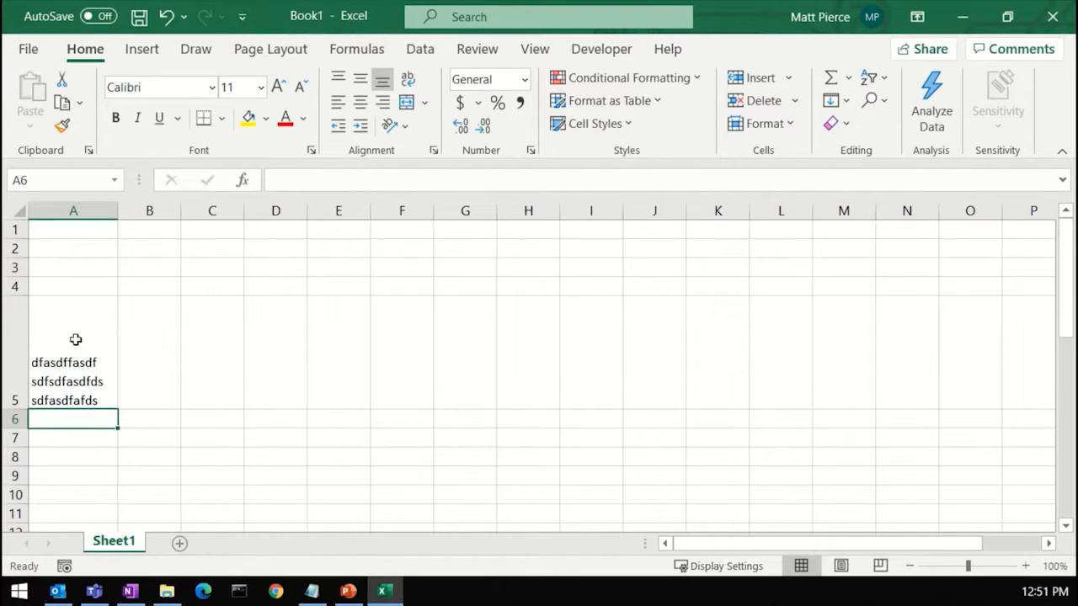
double_click(21, 410)
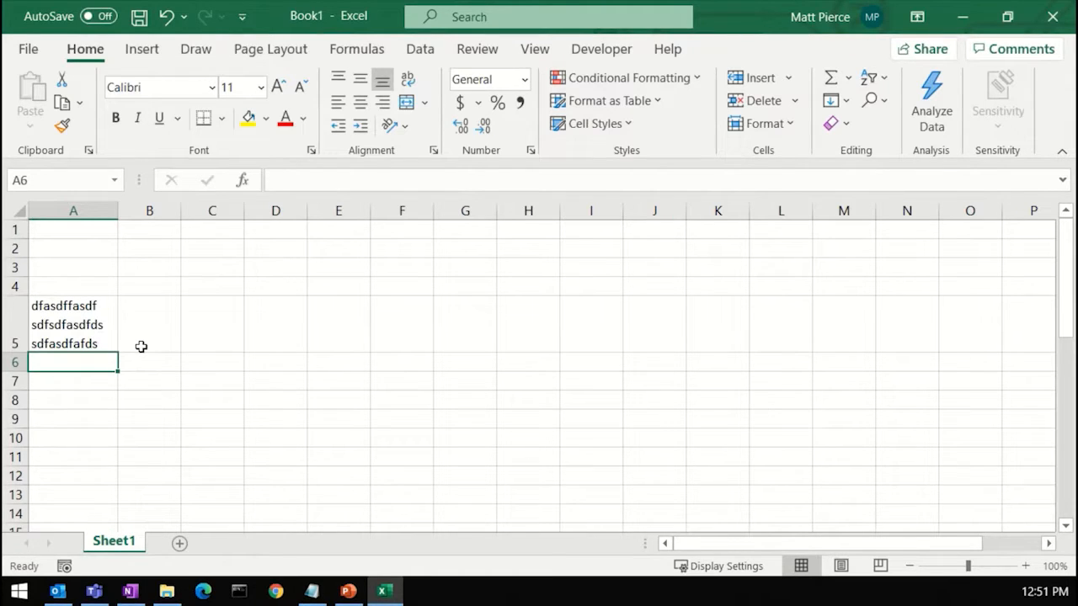
Step: Widen column B and enter adfdsfdsasdf in cell B2
click(86, 344)
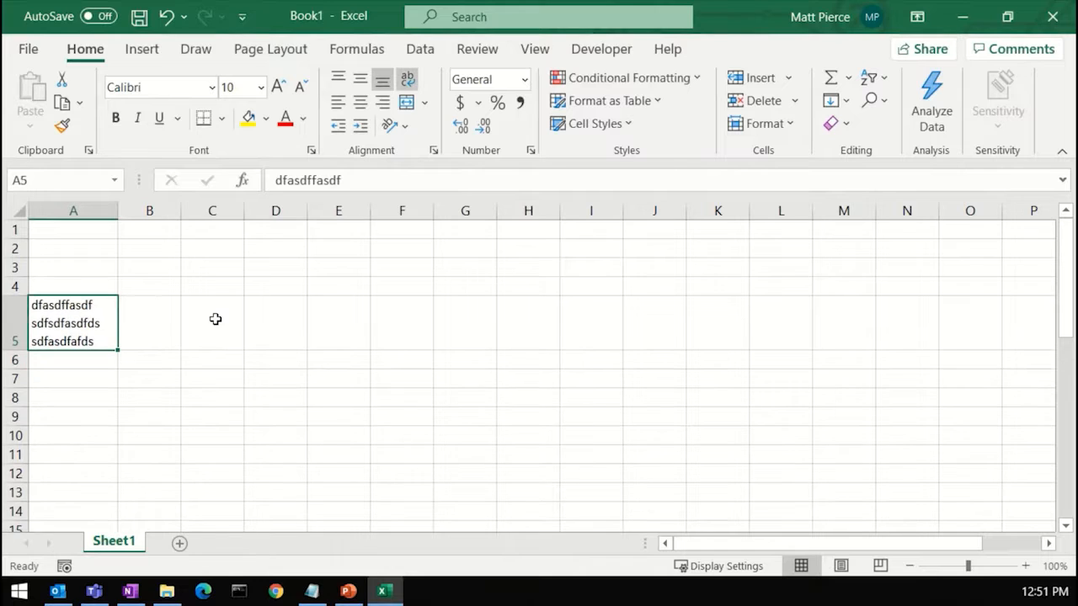
click(150, 250)
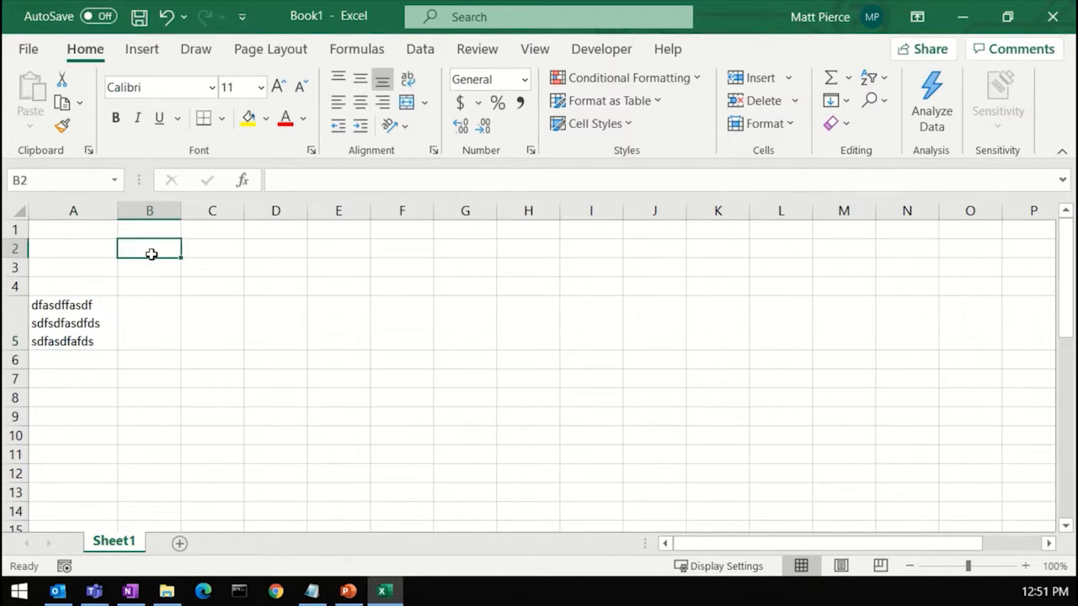
drag(181, 216, 230, 215)
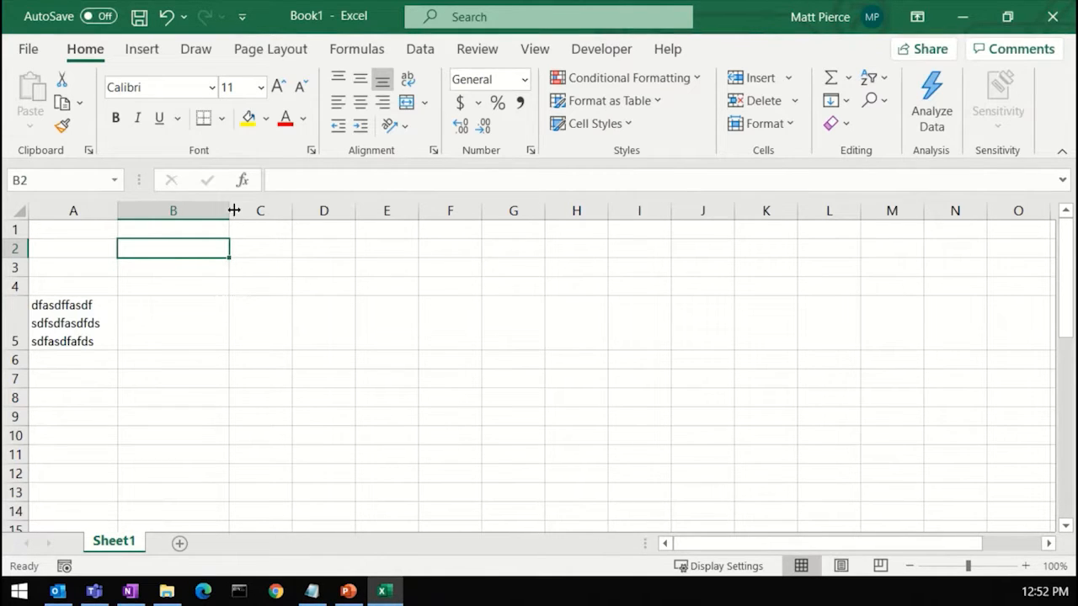
text(adfdsfdsasdf)
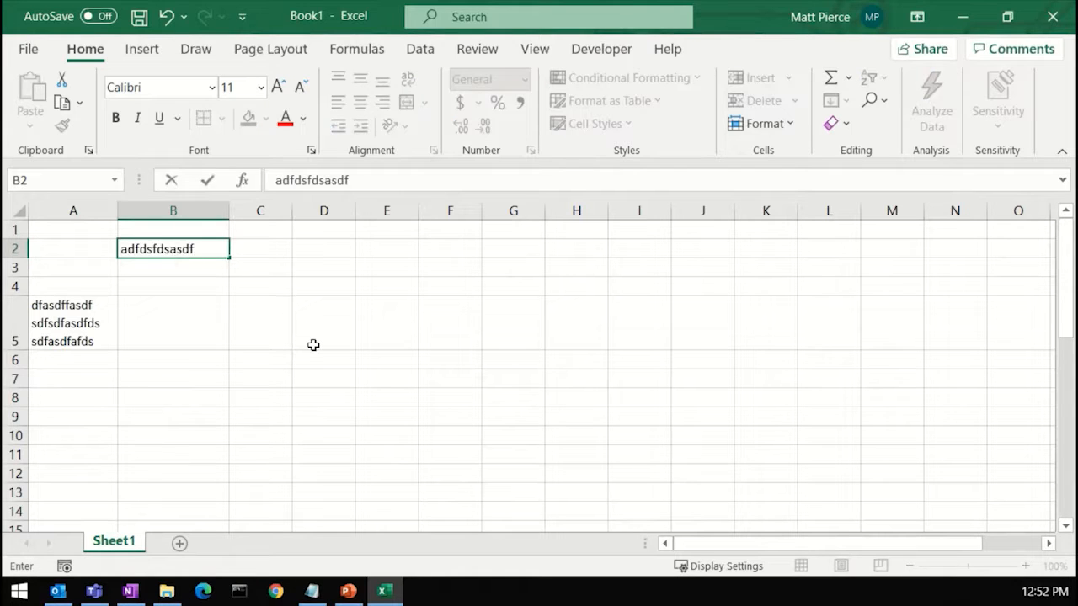
click(313, 346)
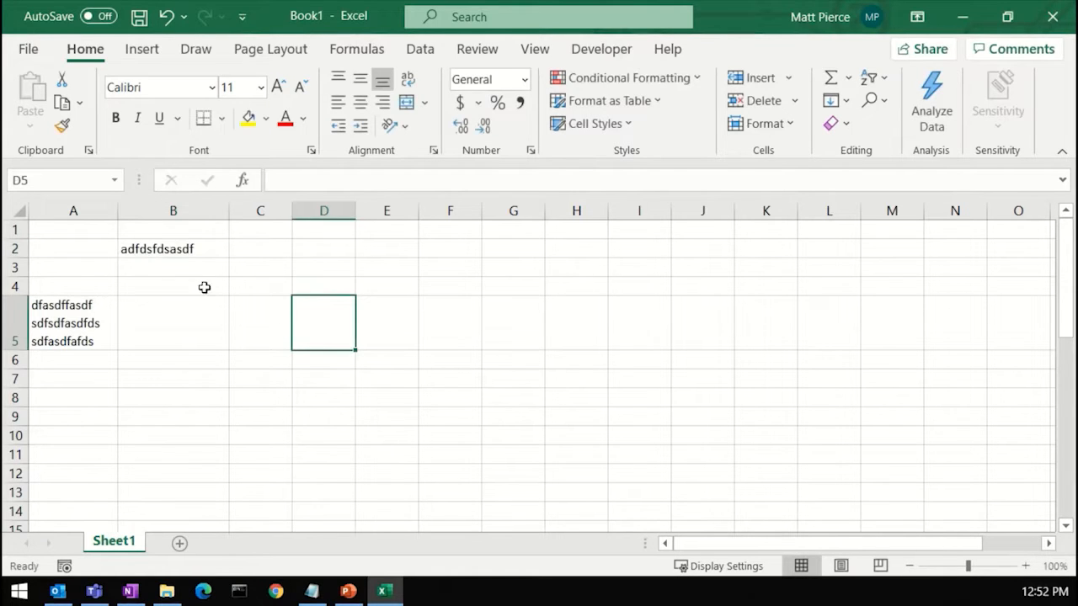
click(180, 248)
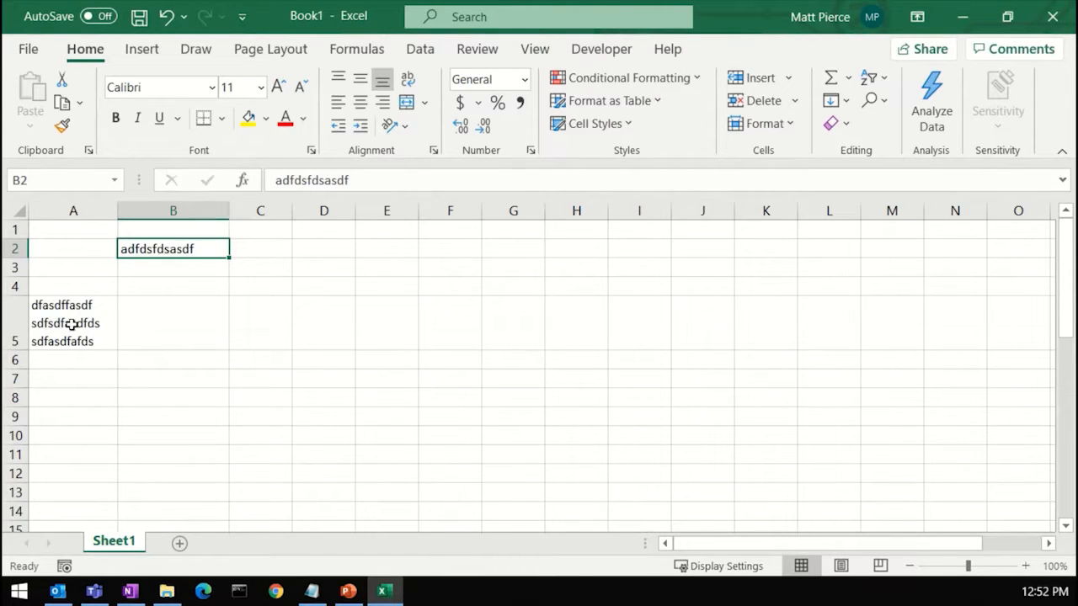
Step: Make row 5 taller and autofit it back to its content height
drag(17, 350, 17, 388)
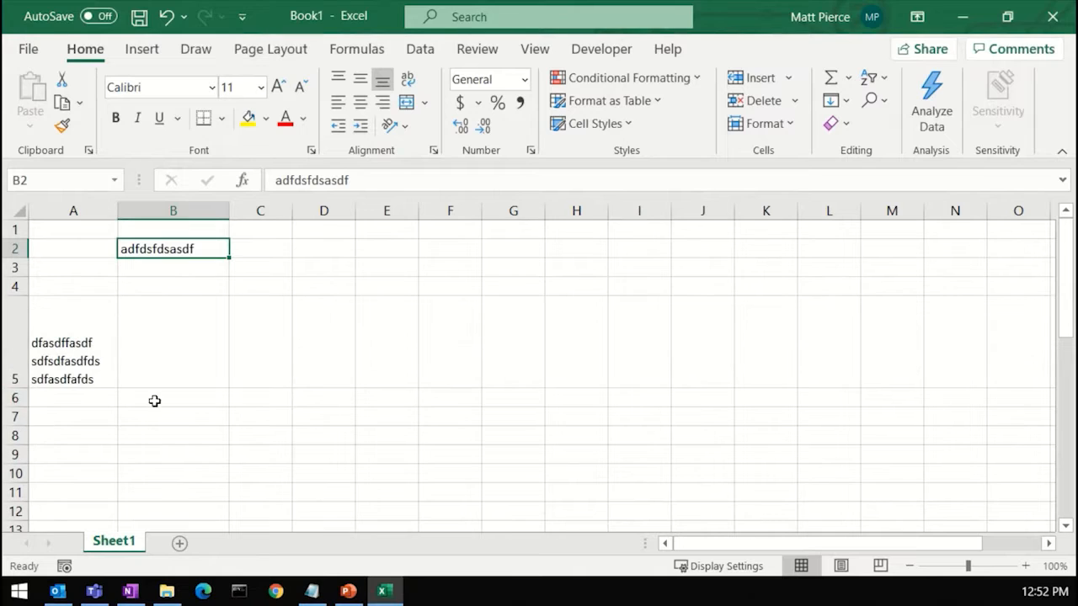
click(15, 293)
double_click(26, 388)
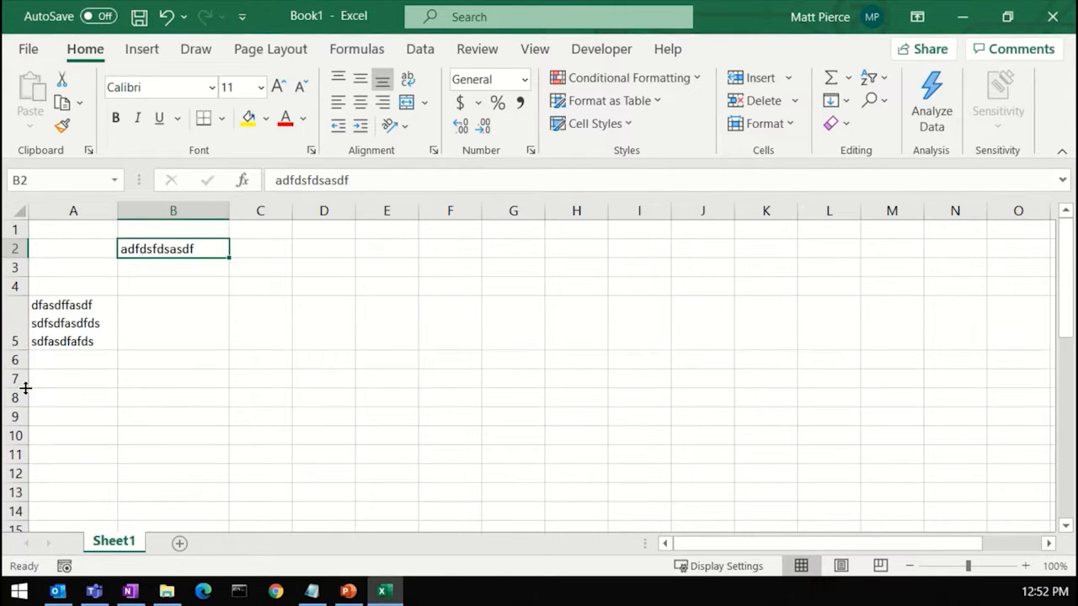
Step: Autofit column B's width and append 'asdfasd fsdafasf asdf asdf asdfsadfasdf s' to B2's text
double_click(228, 213)
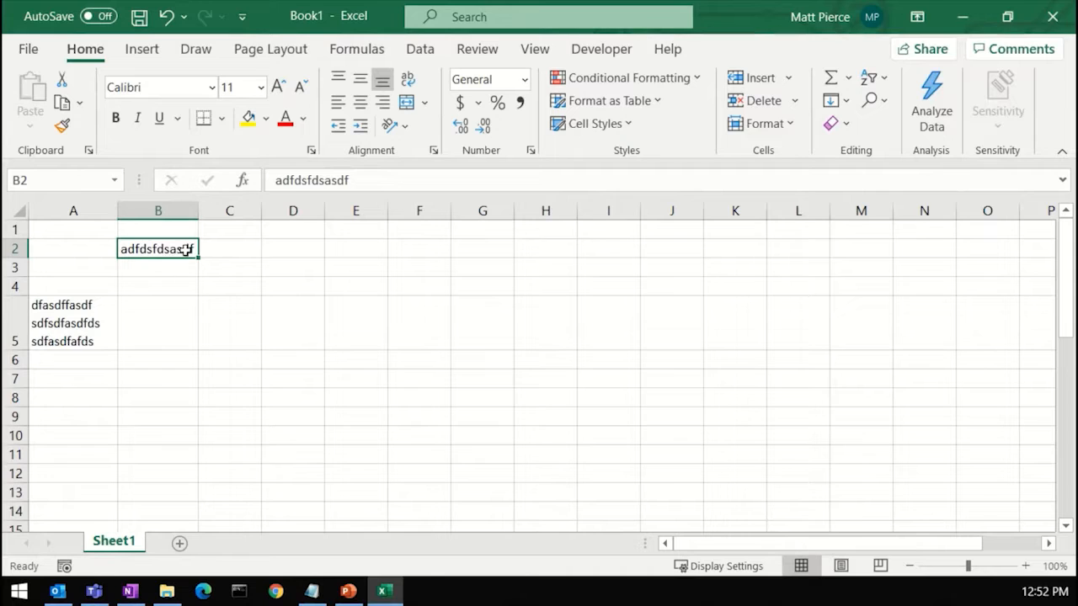
click(363, 181)
text(asdfasd fsdafasf asdf asdf asdfsadfasdf s)
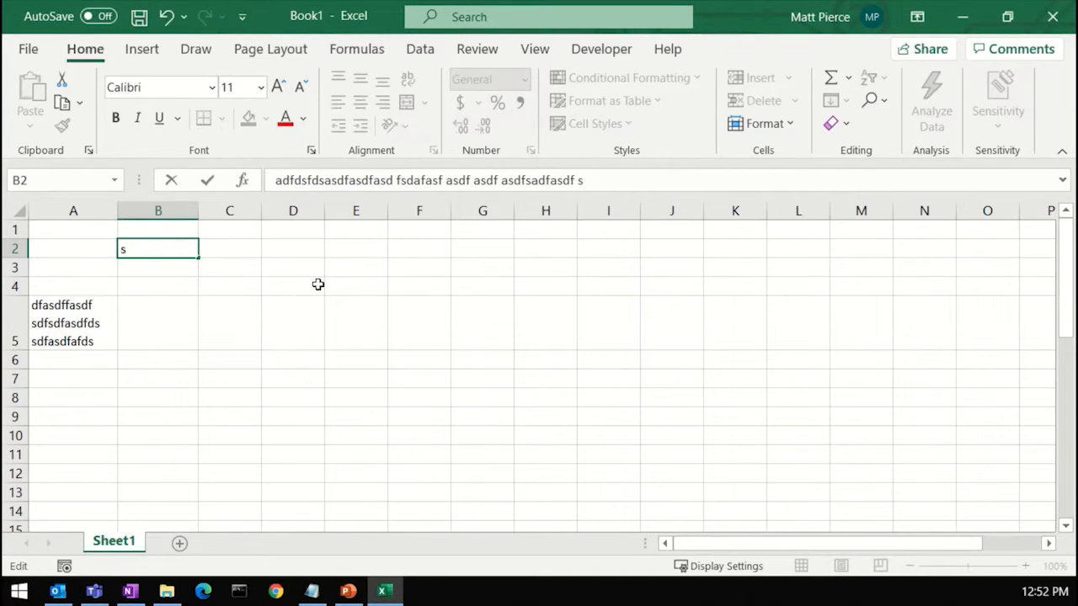
key(Return)
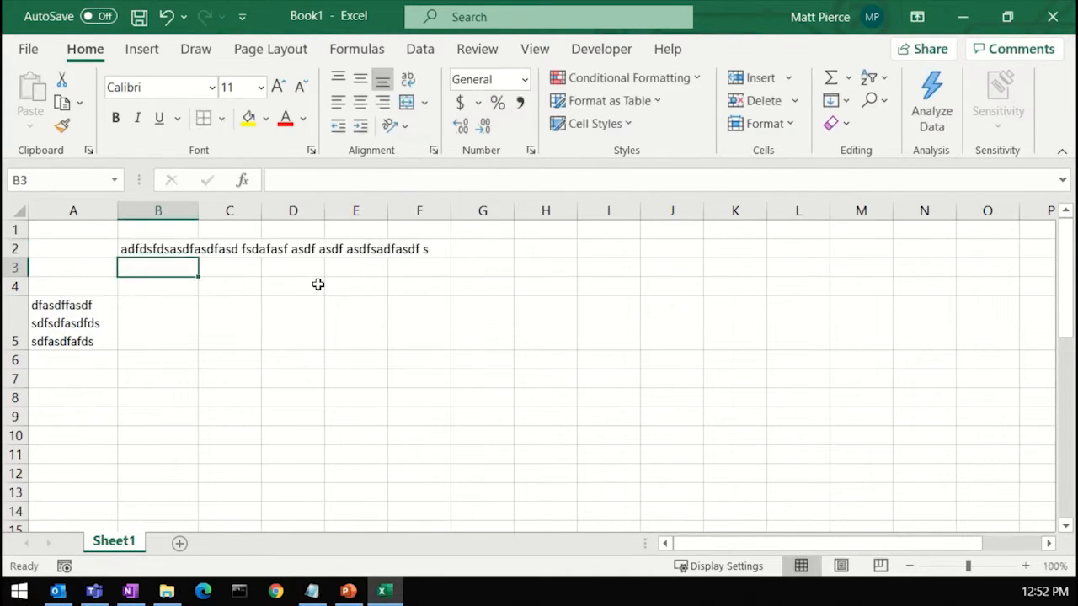
key(Up)
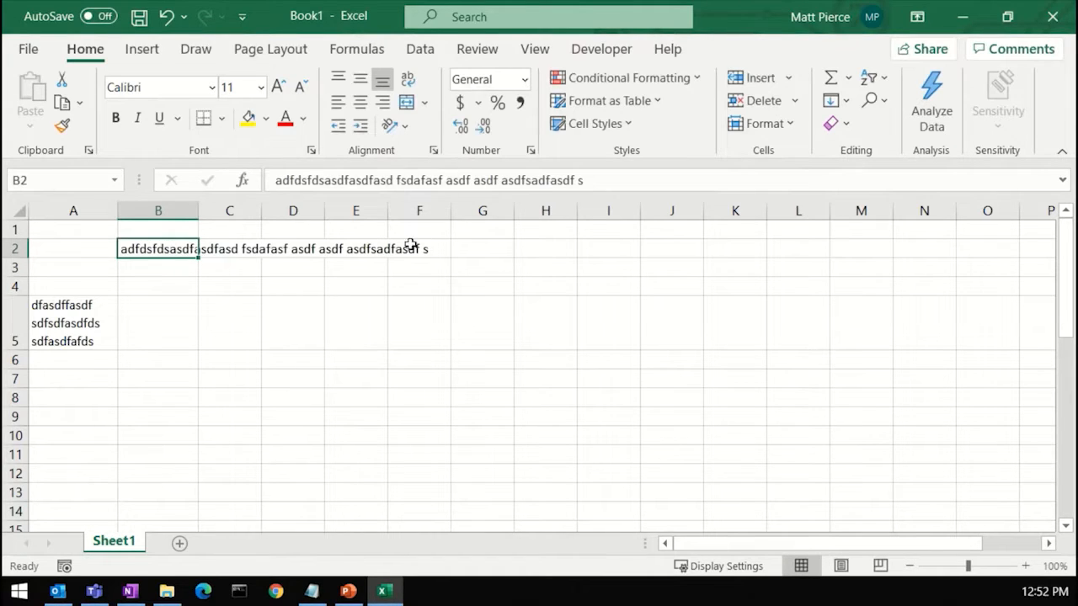
Step: Autofit column B's width and enter 'fsdf asdafsdfasf asf' in cell C2
double_click(198, 215)
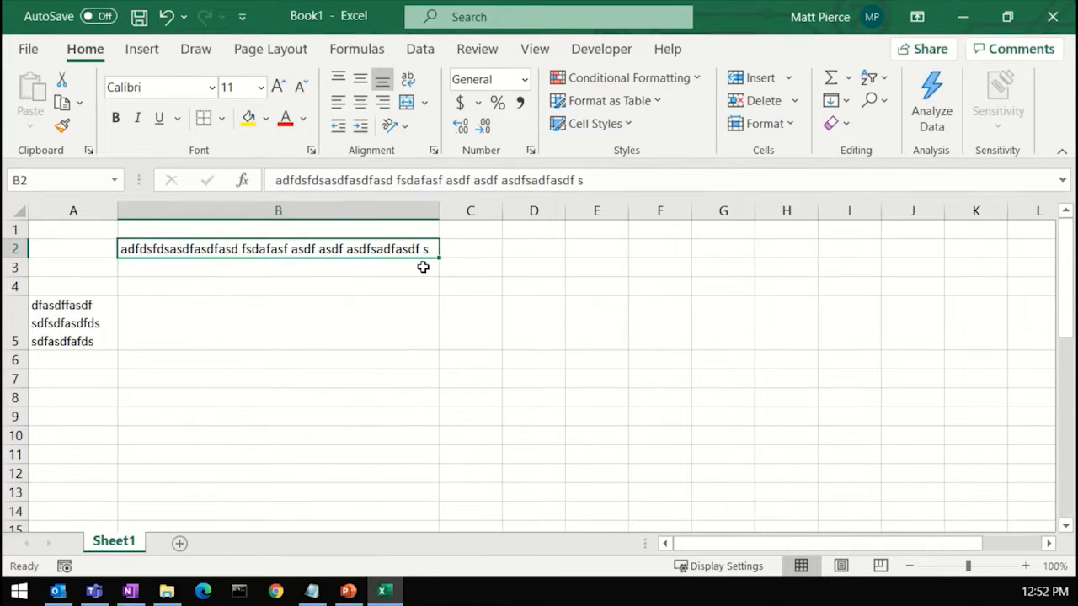
drag(401, 184, 590, 180)
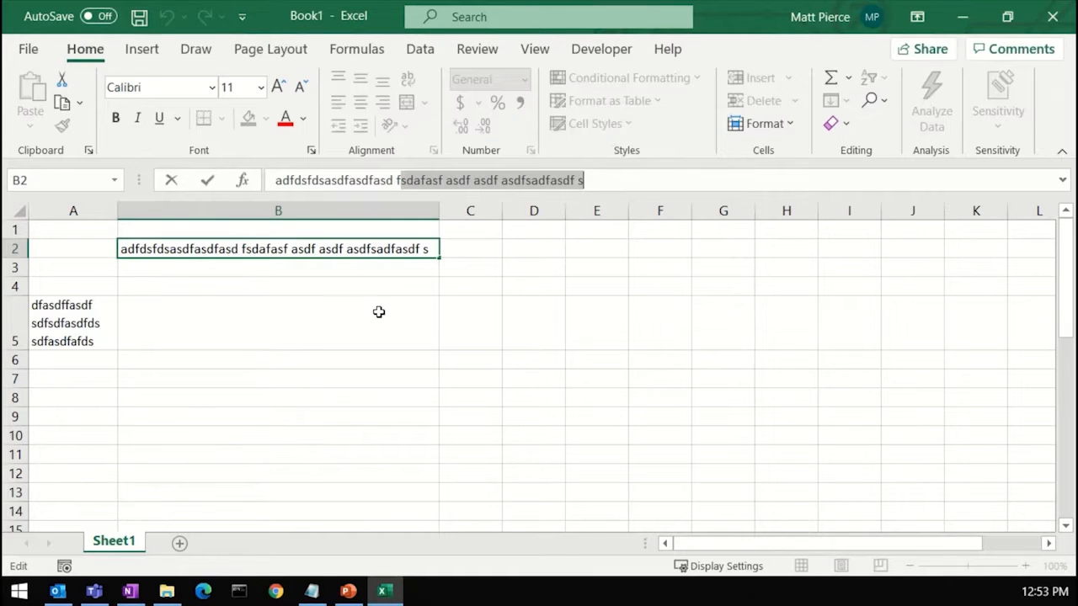
double_click(462, 252)
text(fasf asf)
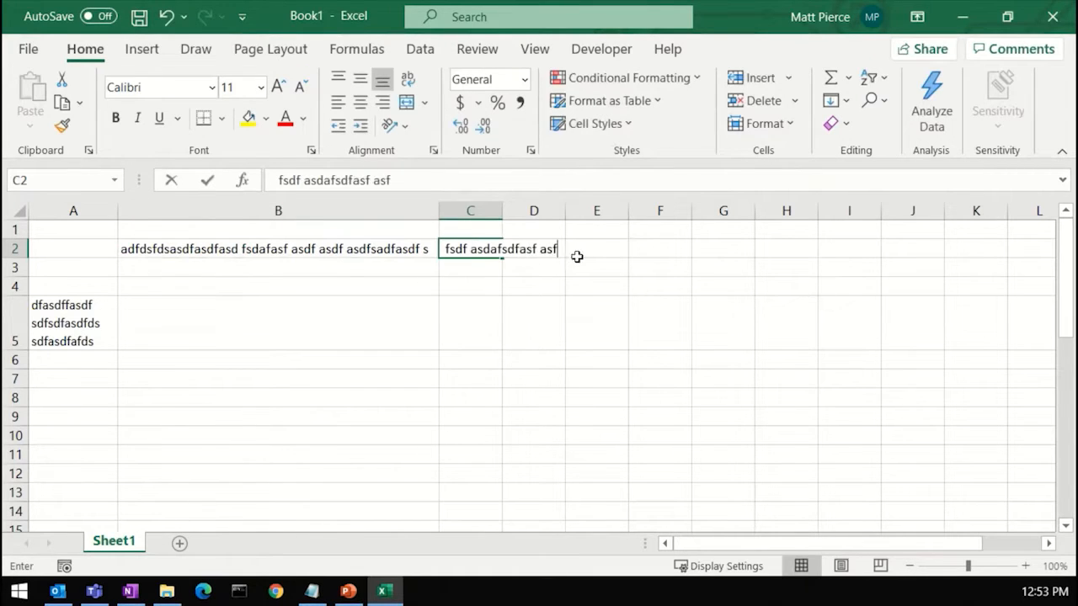
Step: Copy cell C2's text into cells D2, E2 and F2
click(578, 255)
key(Left)
key(Left)
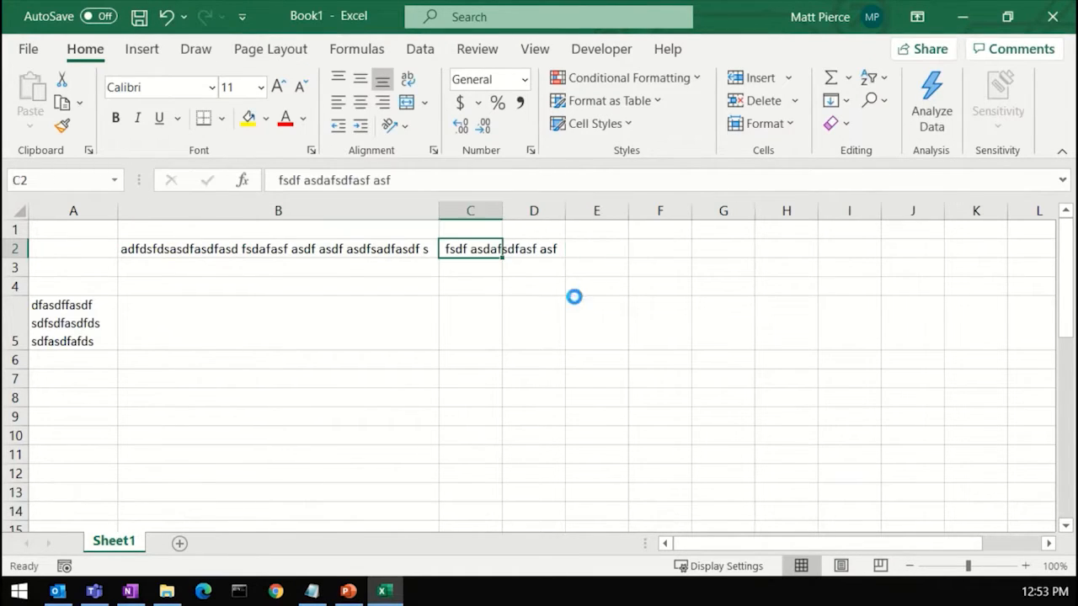
key(ctrl+c)
key(Right)
key(ctrl+v)
key(Right)
key(ctrl+v)
key(Right)
key(ctrl+v)
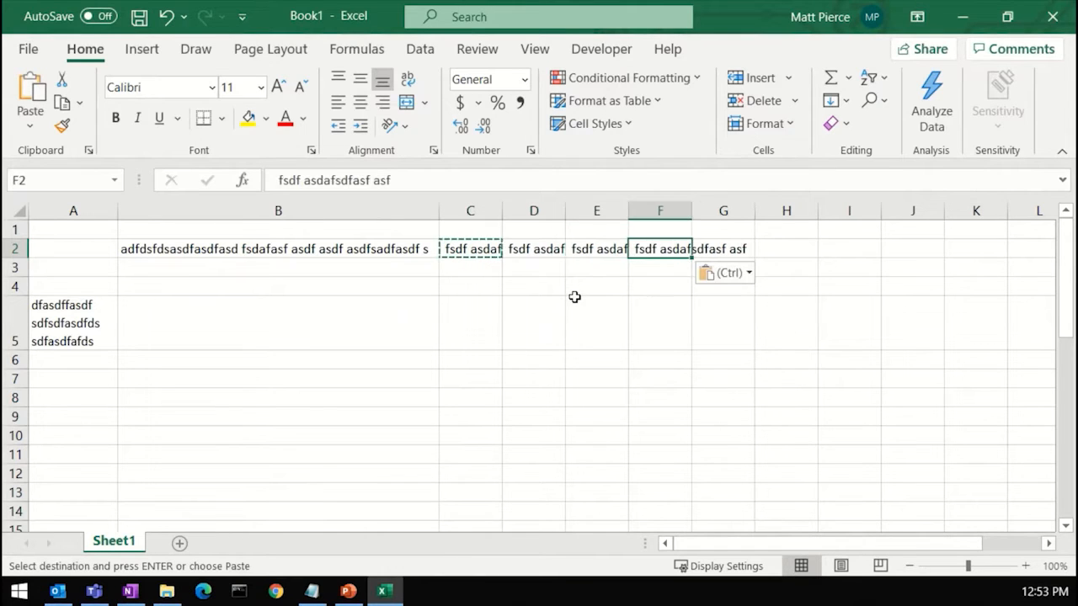
Step: Select the whole sheet and autofit every column's width
key(Down)
key(Down)
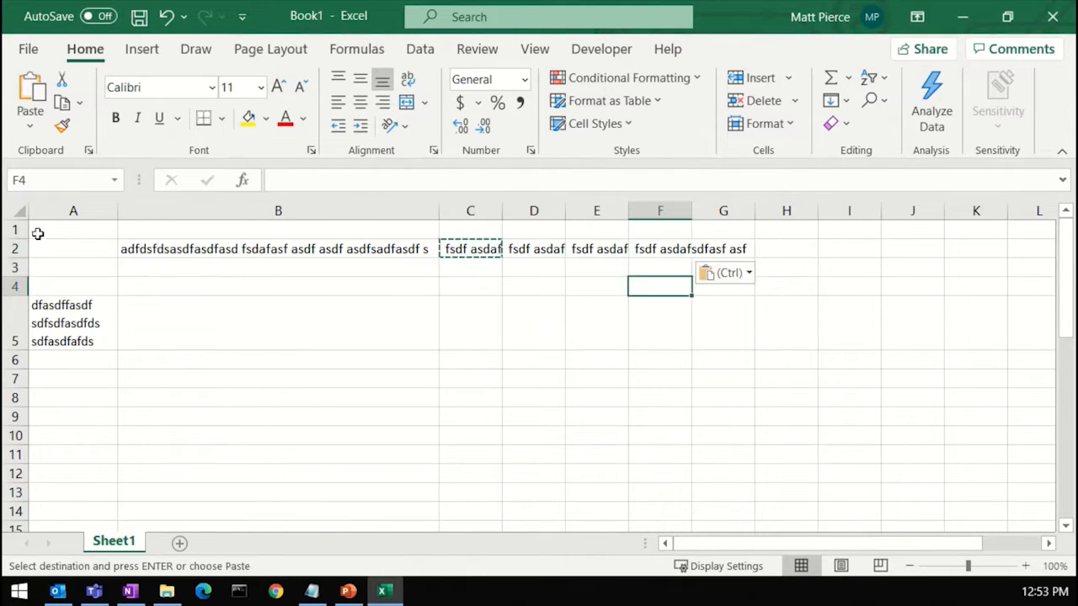
key(ctrl+a)
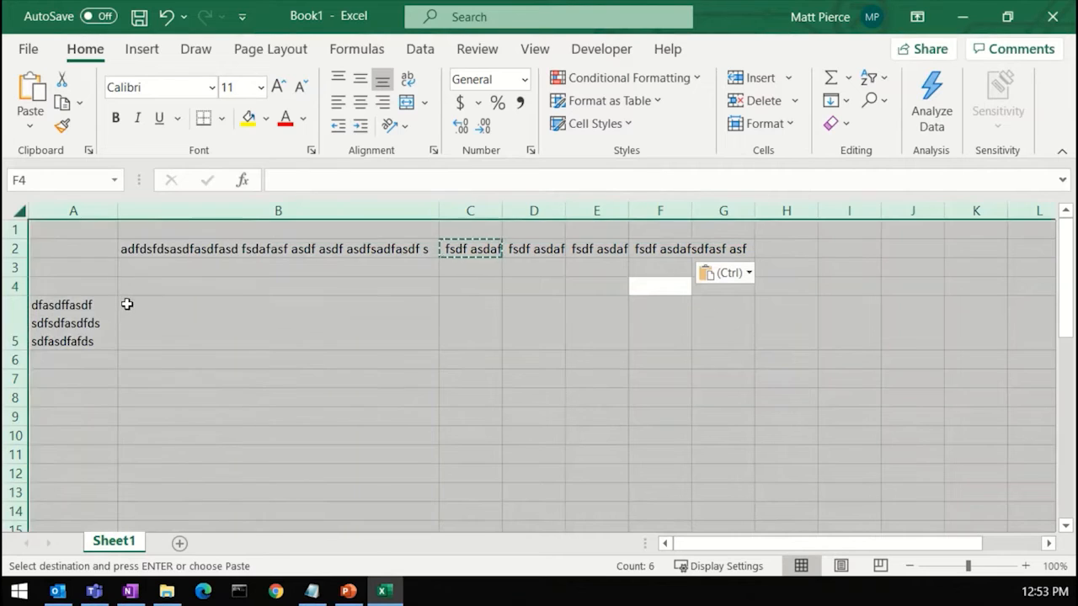
click(17, 213)
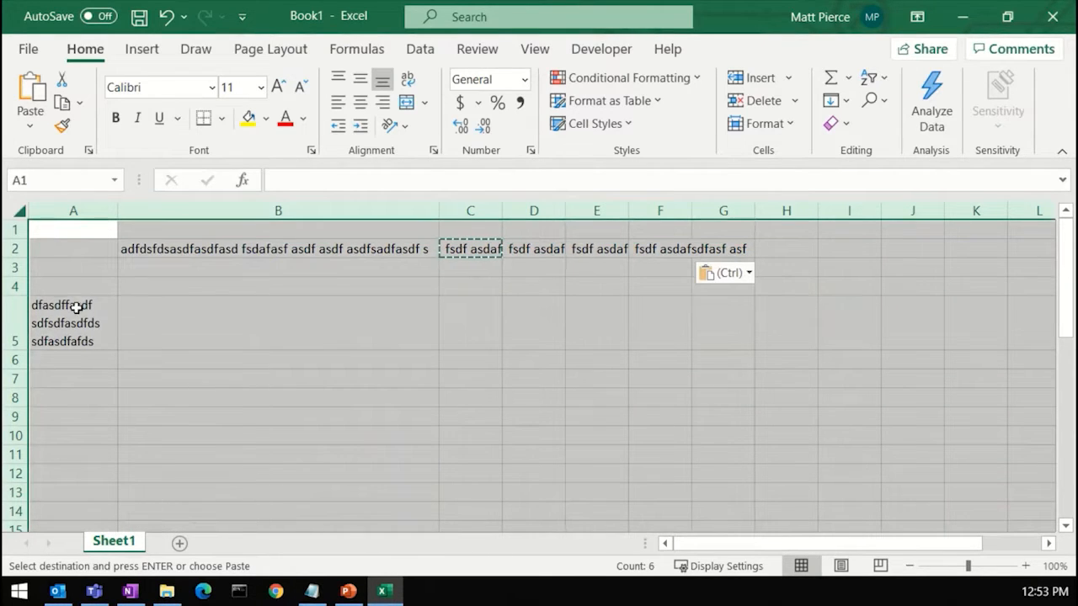
click(17, 212)
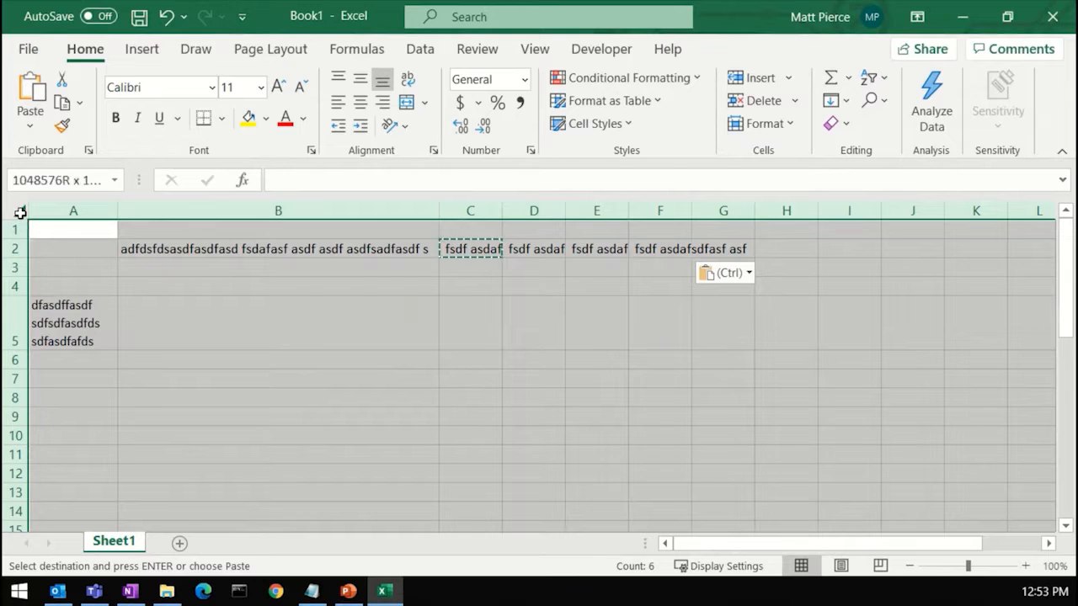
double_click(439, 216)
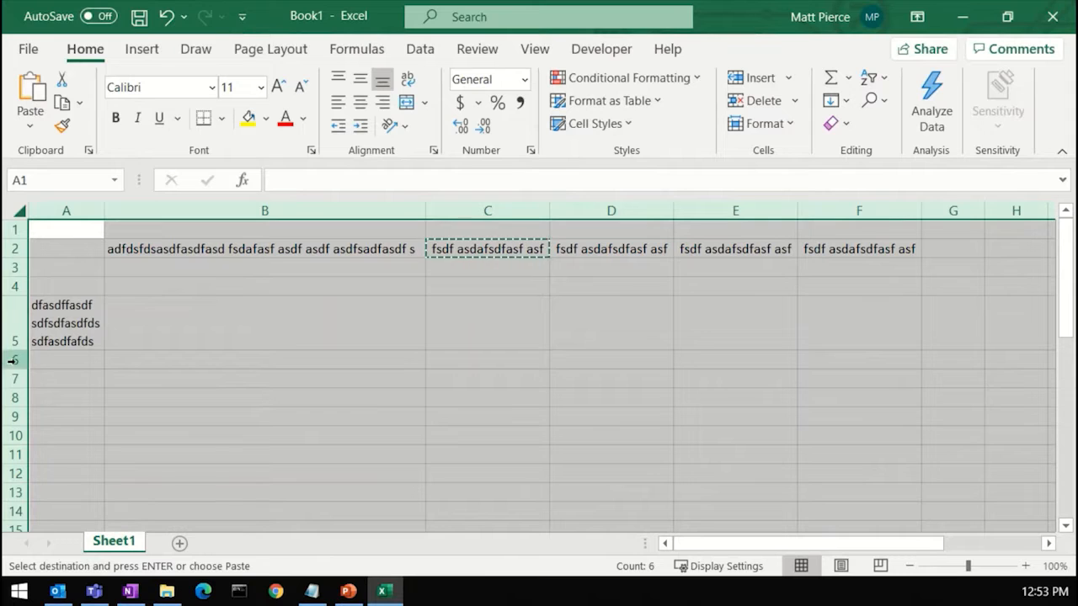
Step: Select the whole sheet and narrow all columns to one small uniform width
click(201, 339)
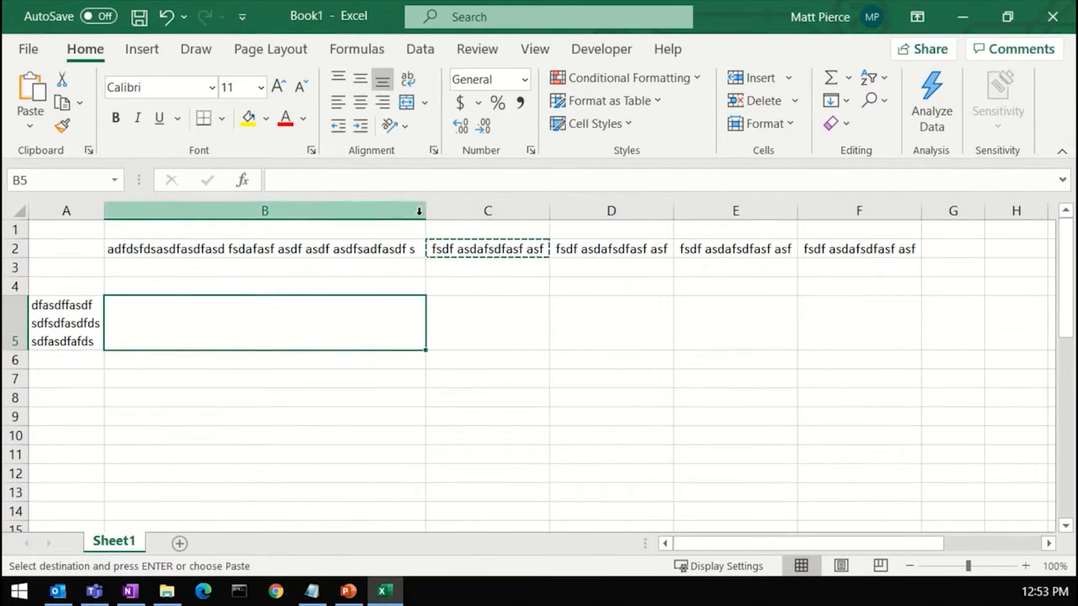
click(18, 211)
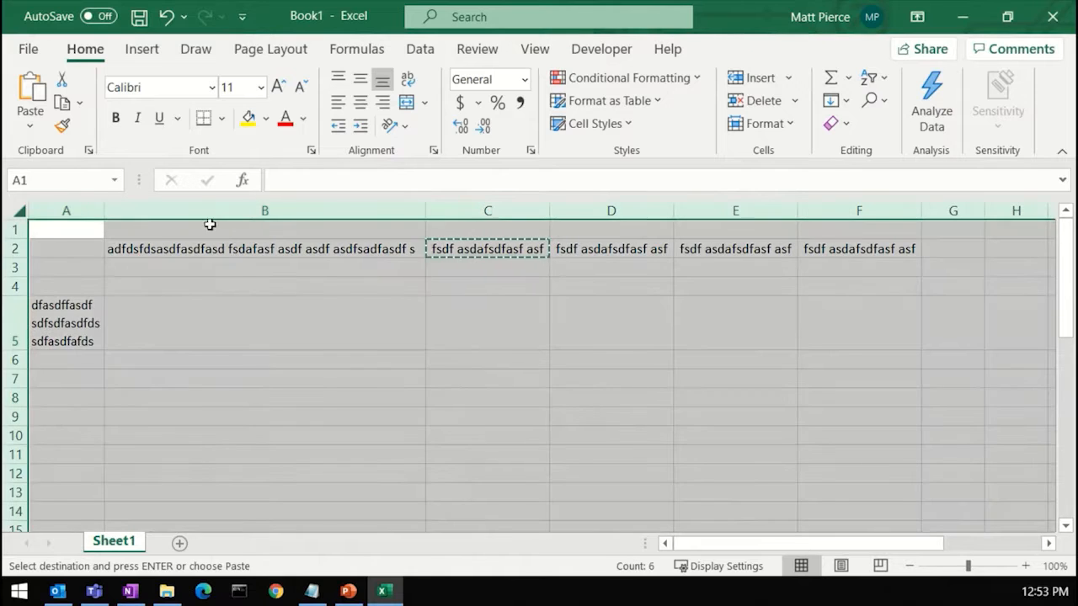
drag(423, 216, 404, 218)
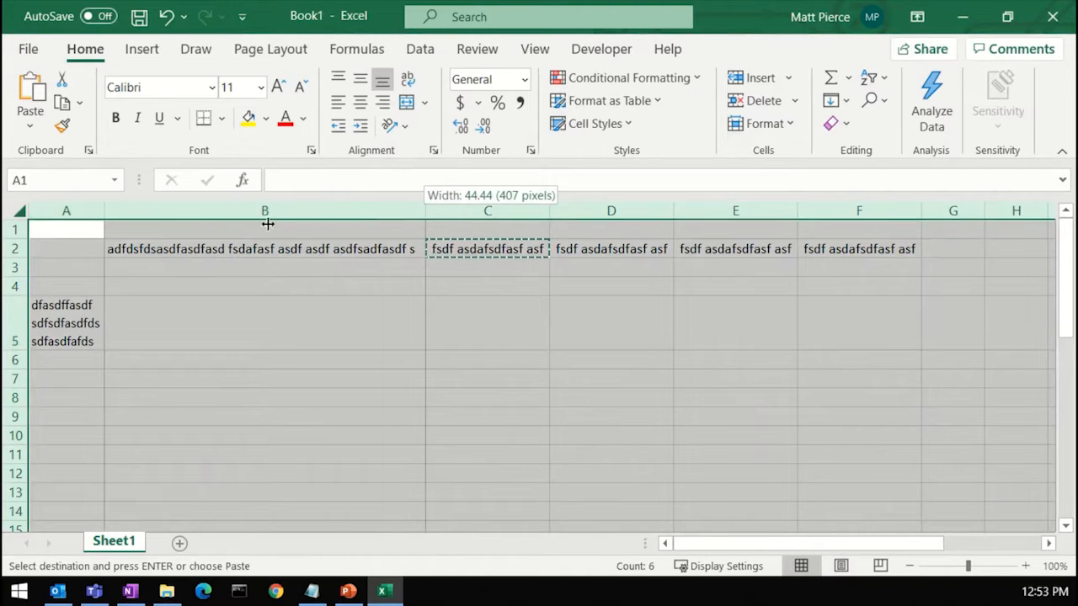
drag(173, 217, 123, 218)
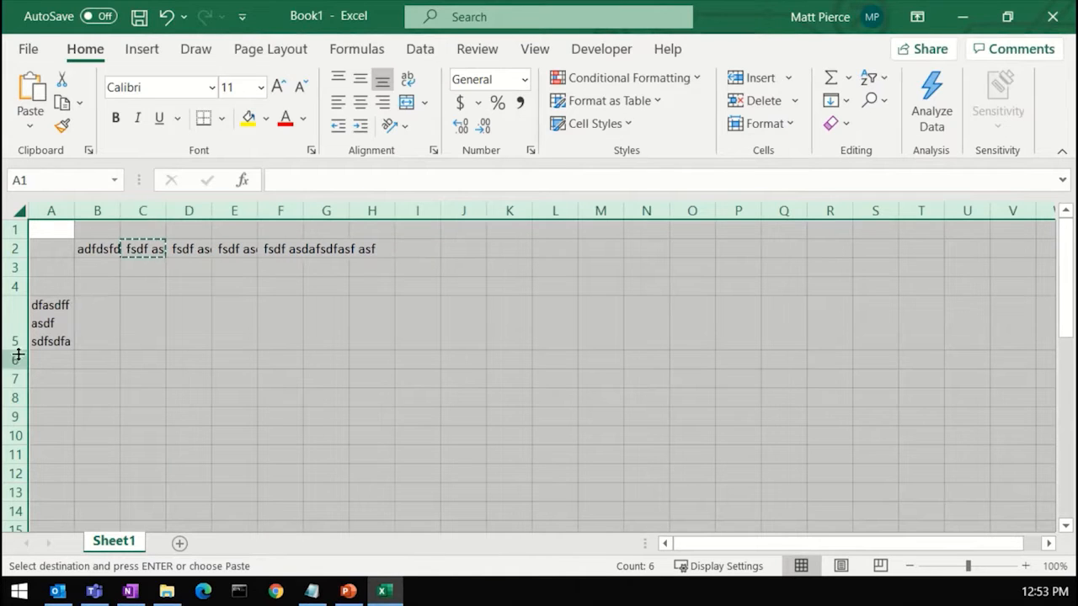
Step: Shrink all rows to a very small height and narrow all columns further
drag(16, 347, 14, 301)
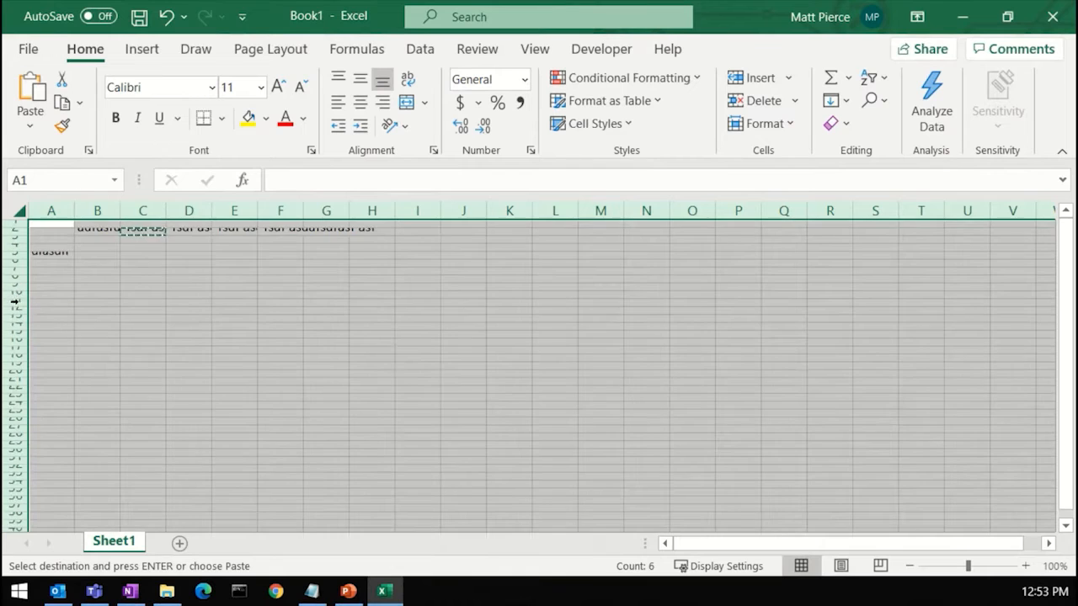
drag(120, 210, 102, 210)
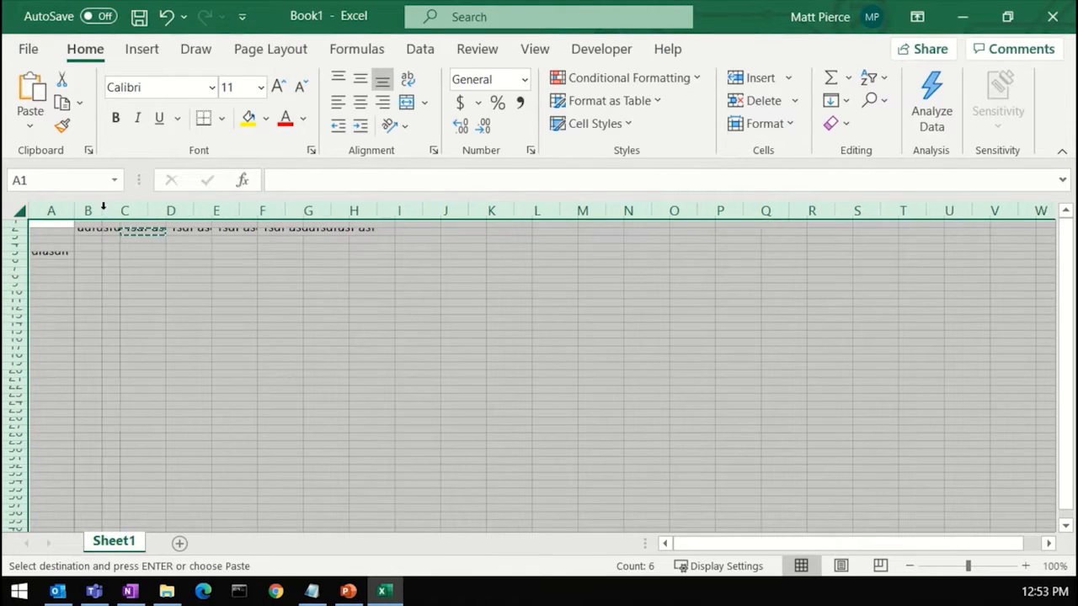
click(208, 373)
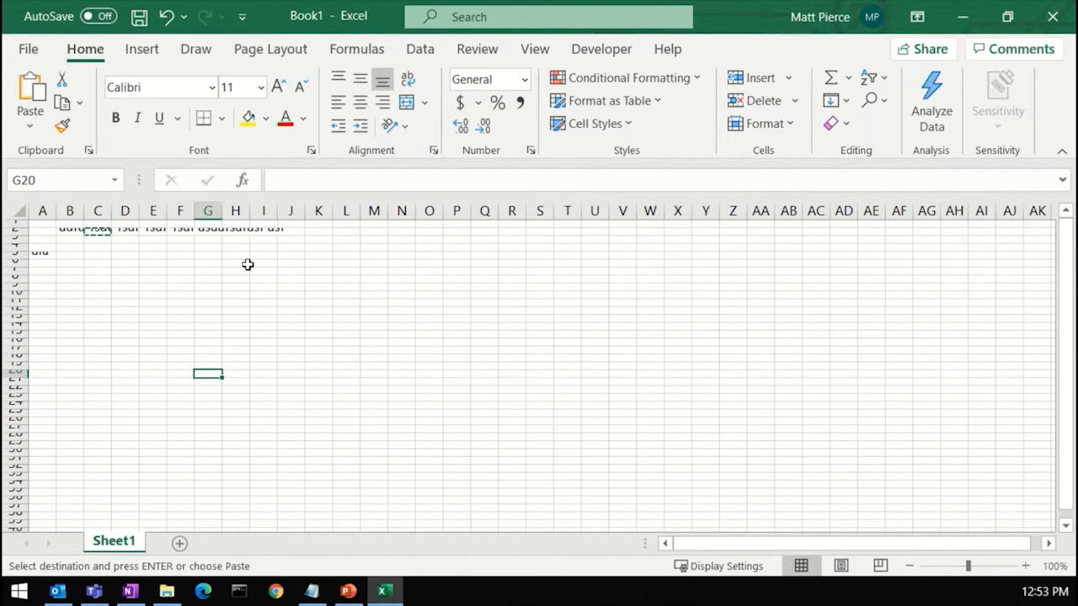
Step: Select the whole sheet and autofit all column widths and row heights
click(17, 215)
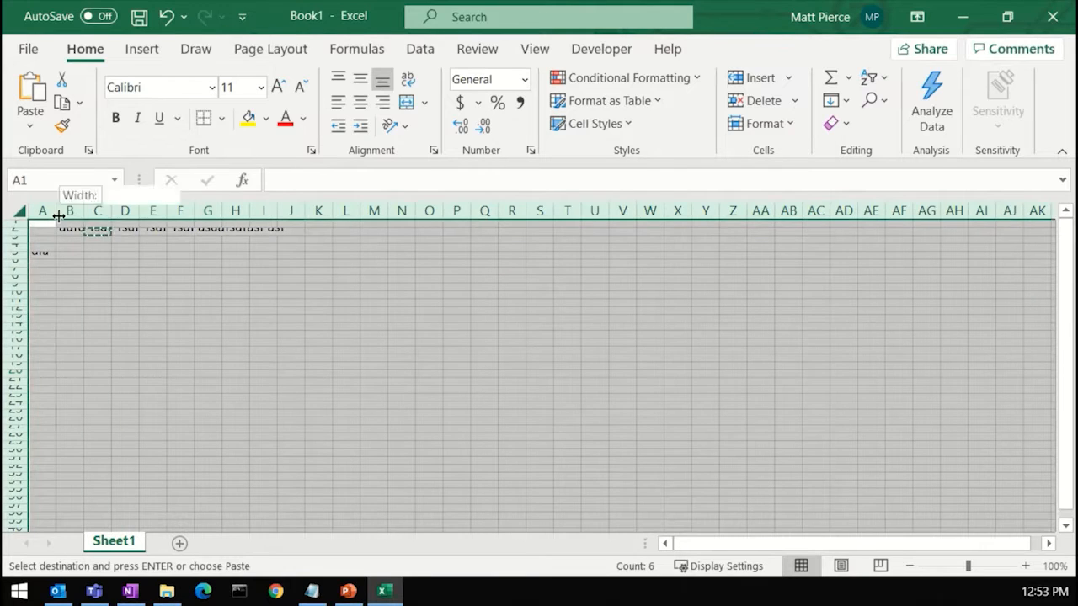
double_click(57, 218)
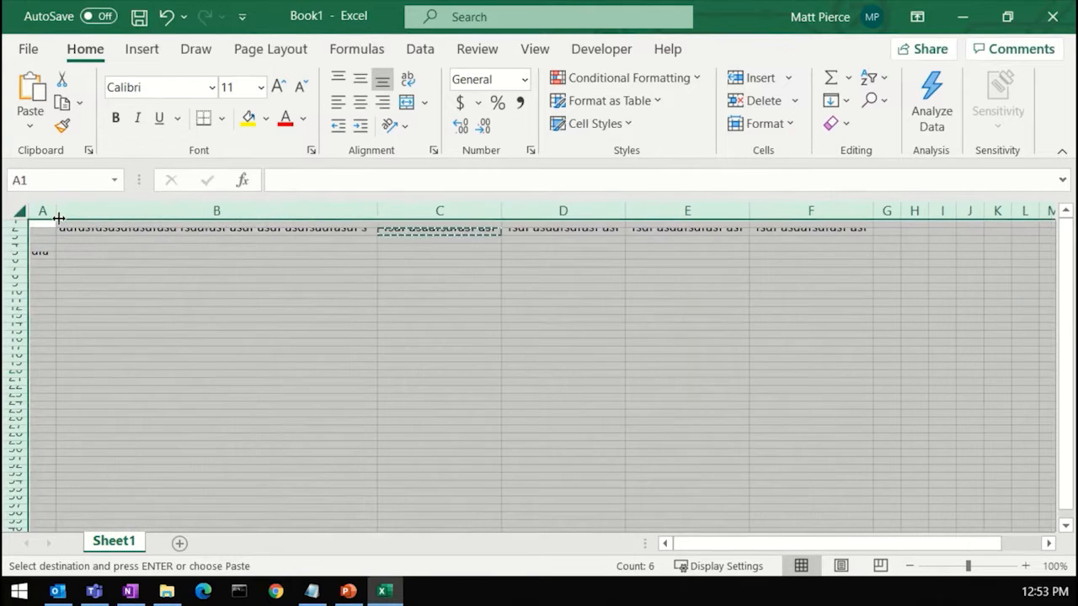
double_click(17, 233)
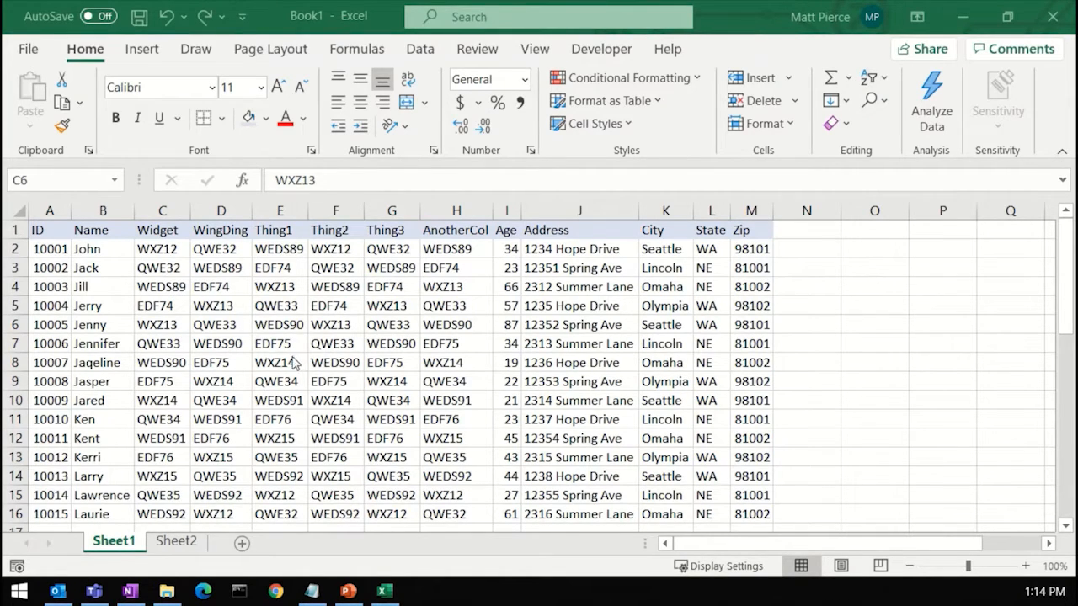
Step: Insert a blank row above row 5 in the data table
click(13, 307)
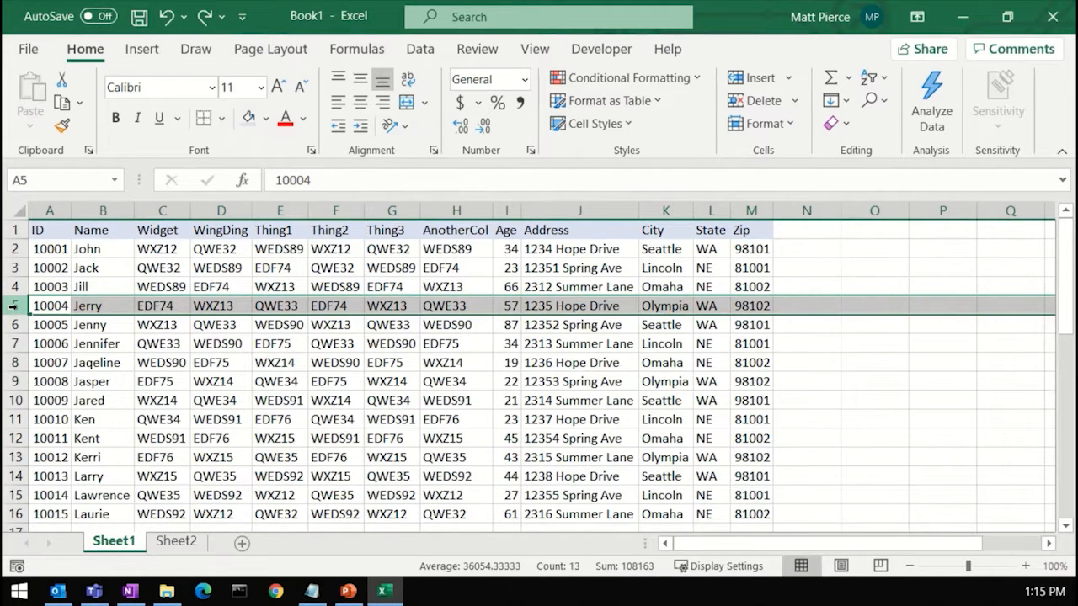
right_click(12, 306)
click(70, 389)
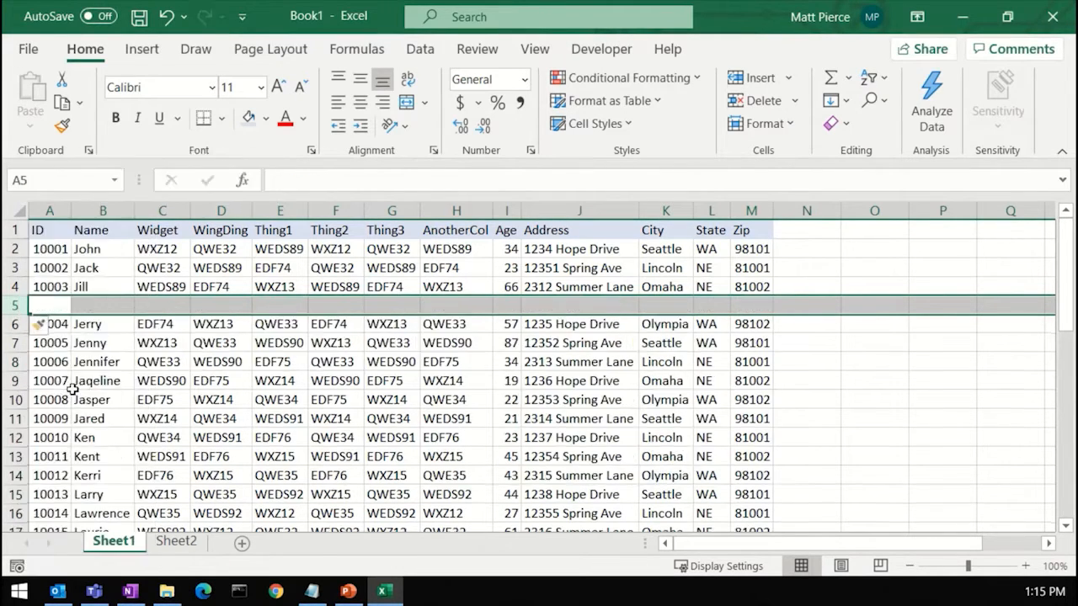
click(172, 344)
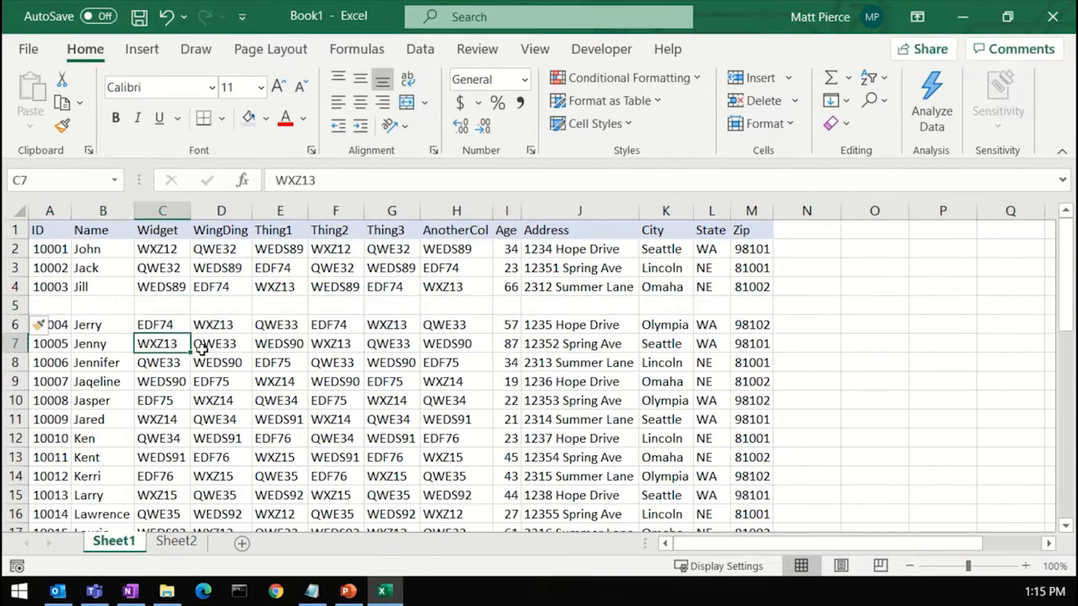
click(903, 444)
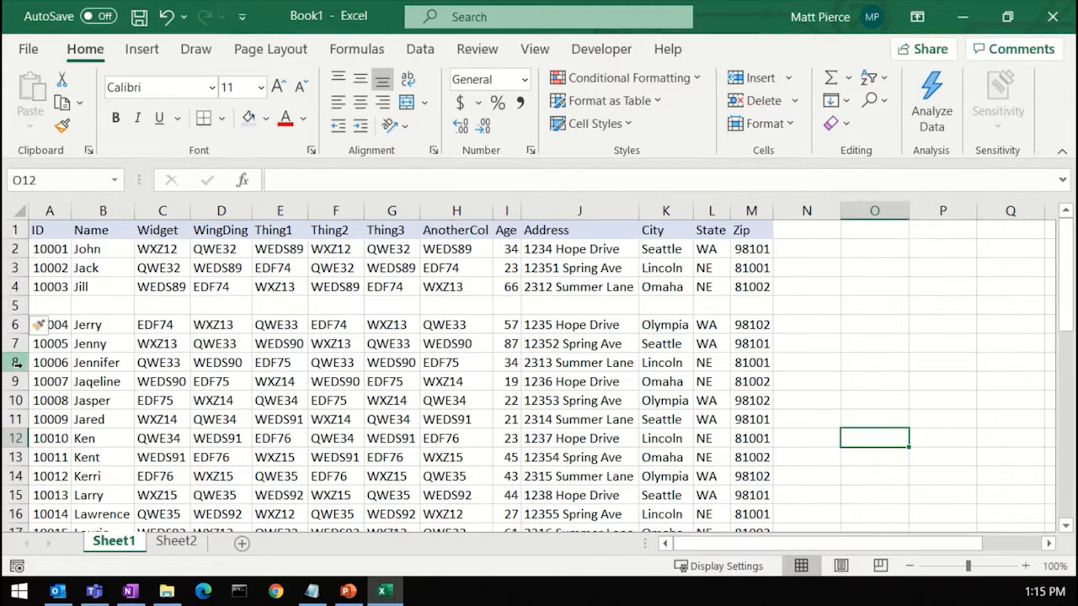
Step: Select rows 8 to 10 and insert three blank rows above them
drag(15, 362, 15, 401)
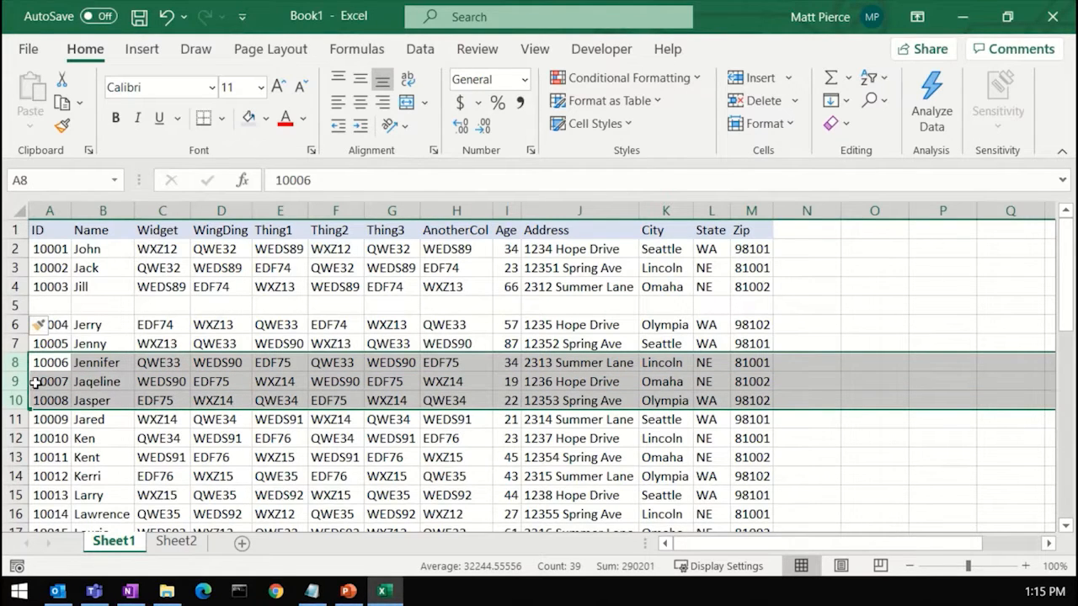
right_click(15, 377)
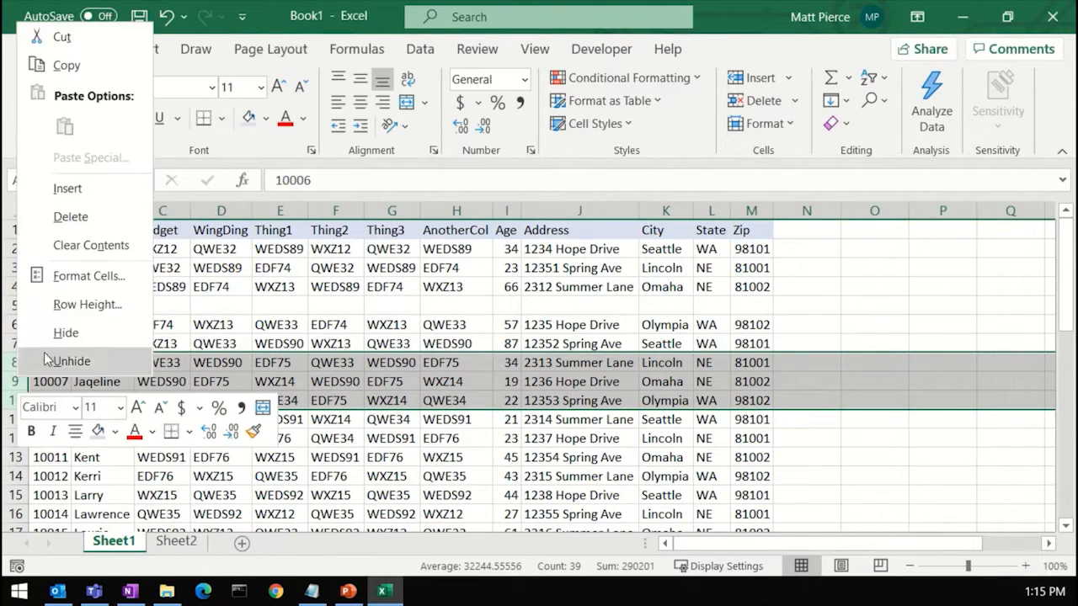
click(93, 189)
click(254, 394)
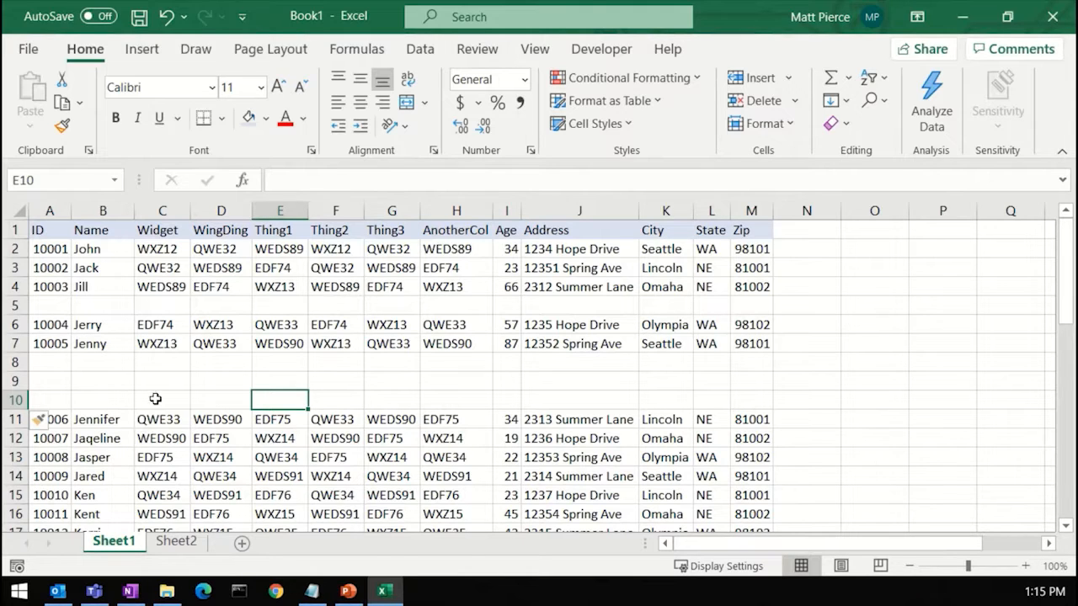
Step: Insert a blank column before the Thing1 column
right_click(280, 209)
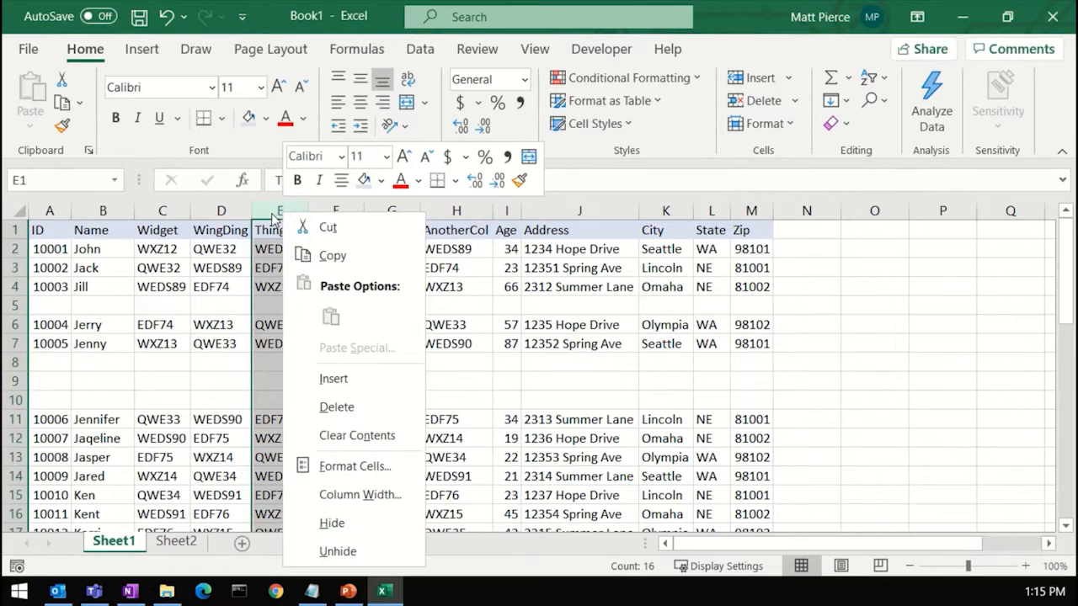
right_click(272, 218)
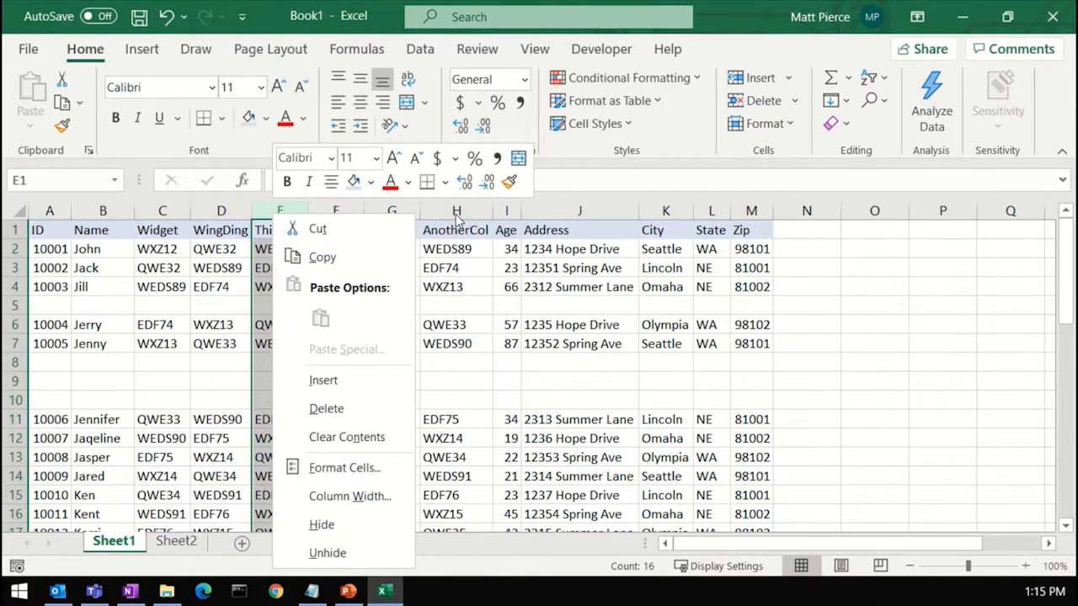
click(458, 217)
click(457, 213)
click(268, 222)
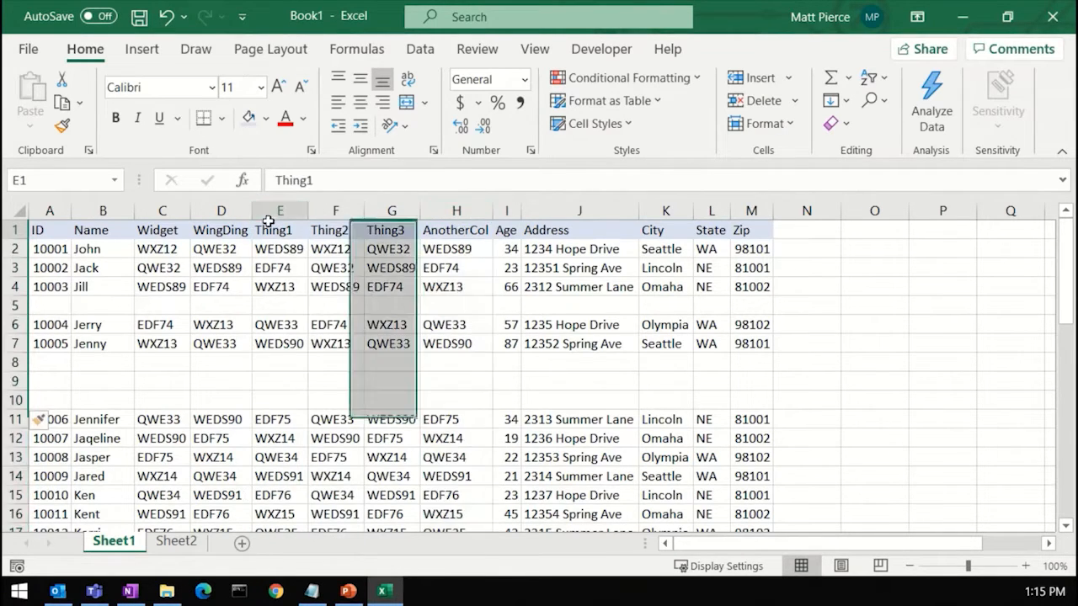
click(280, 209)
right_click(284, 215)
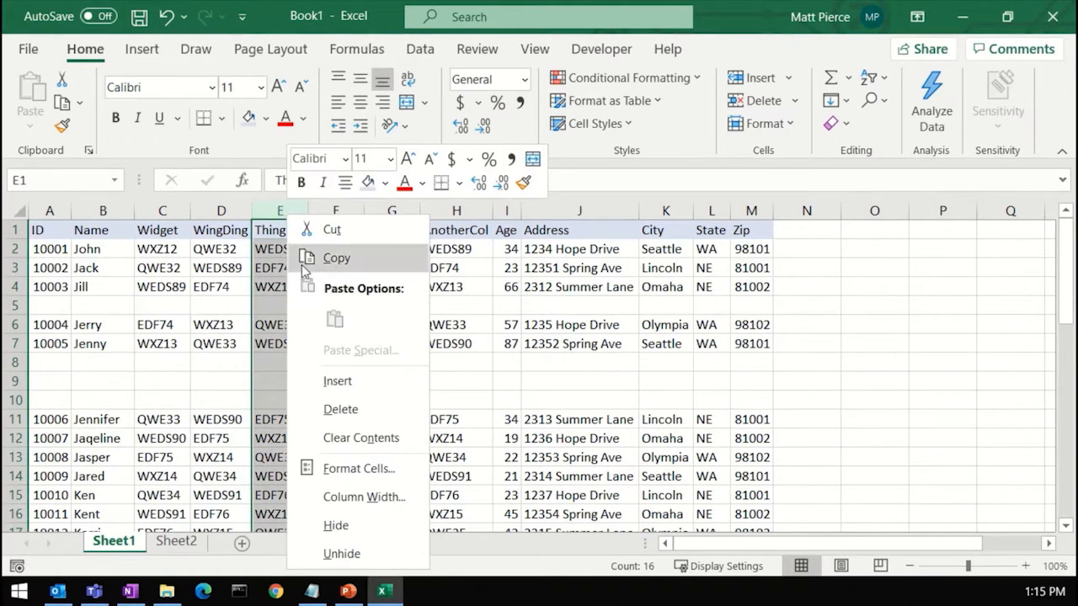
click(337, 381)
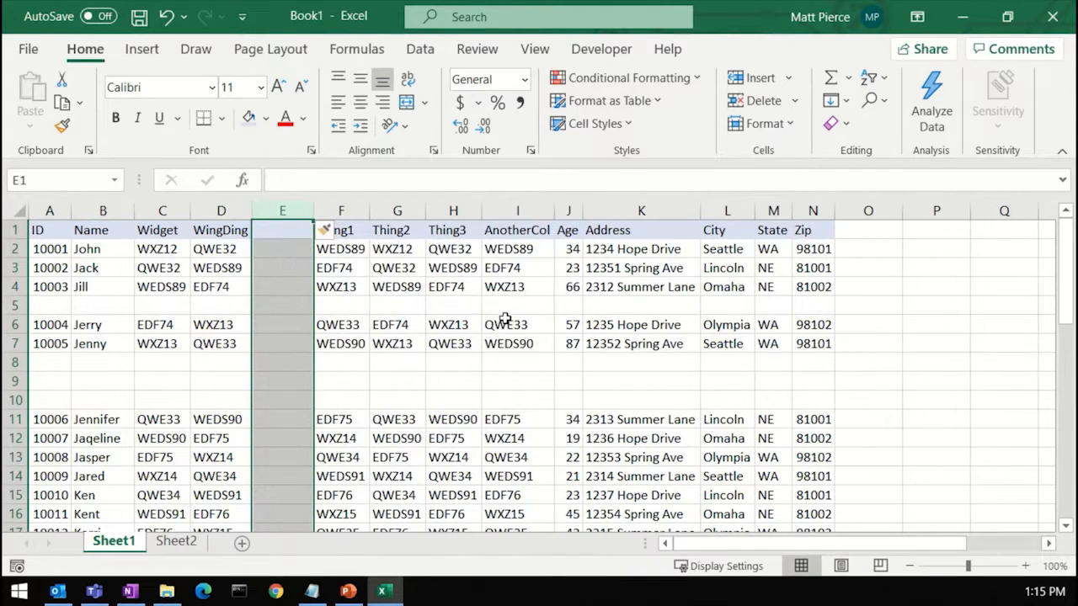
Step: Select three columns starting at Thing3 and insert three blank columns before them
drag(453, 210, 564, 224)
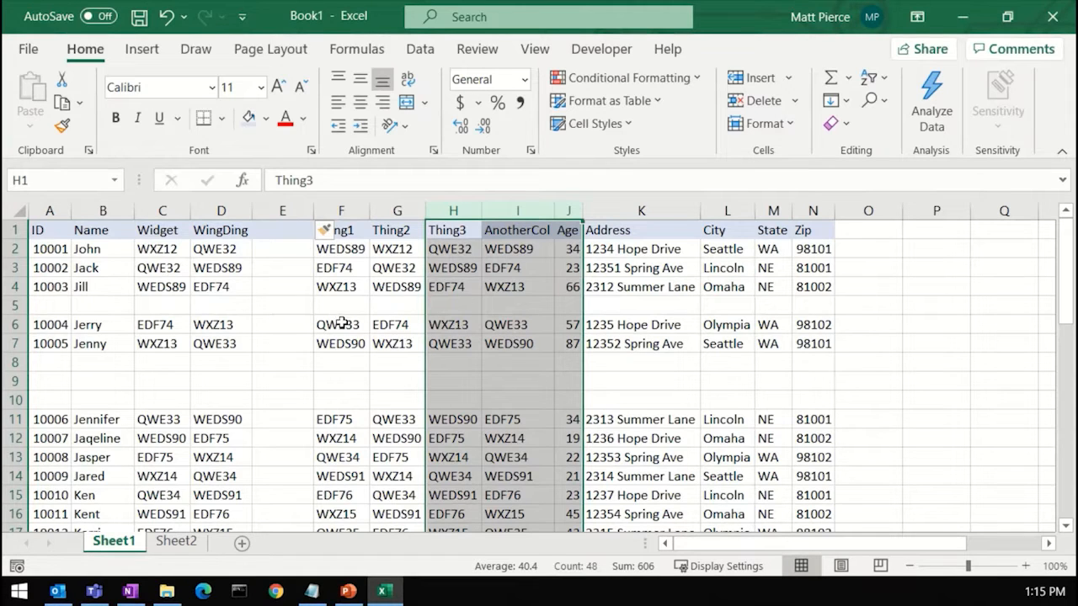
right_click(498, 288)
click(555, 386)
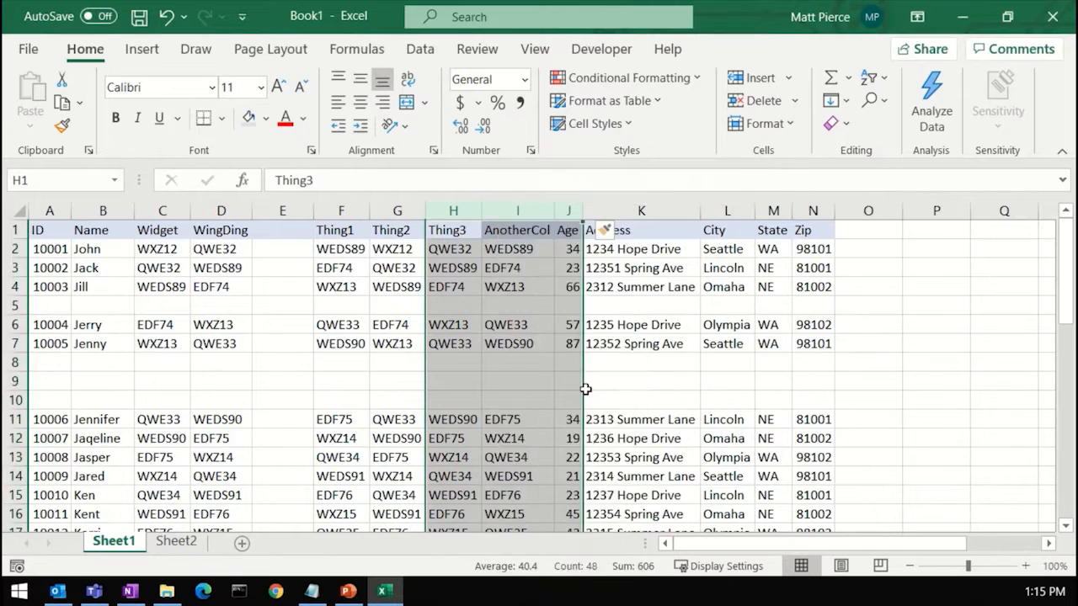
click(645, 323)
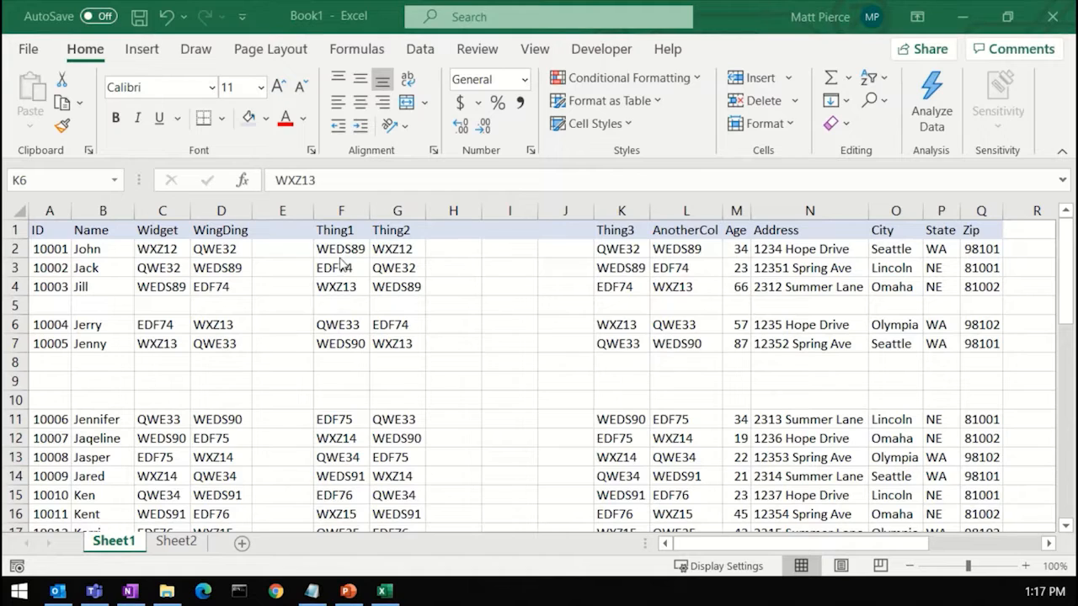
Step: Delete the blank row 5 from the table
click(13, 305)
click(14, 306)
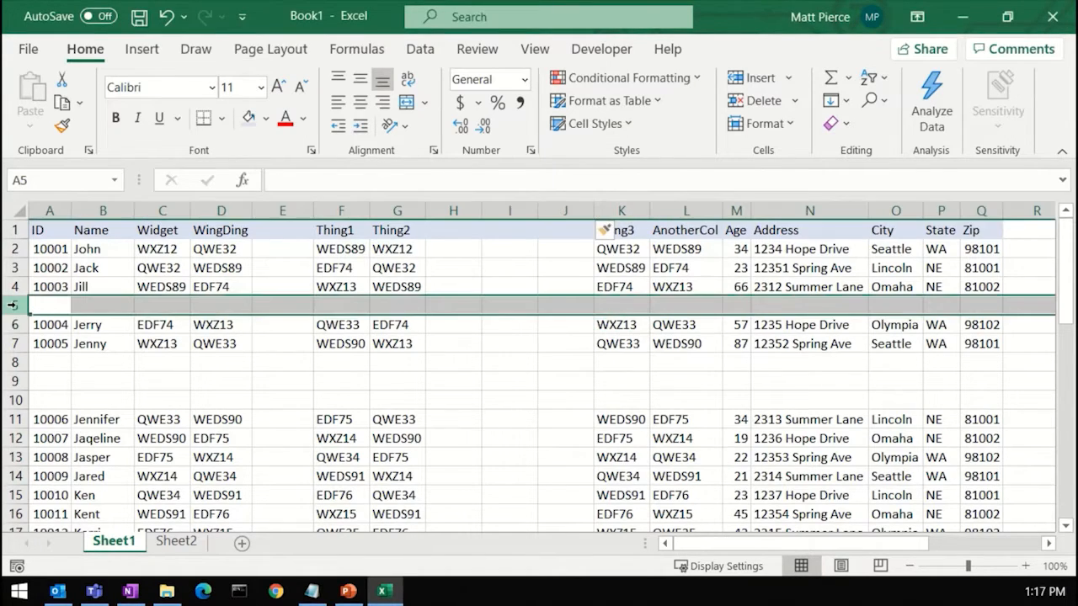
right_click(14, 305)
click(121, 412)
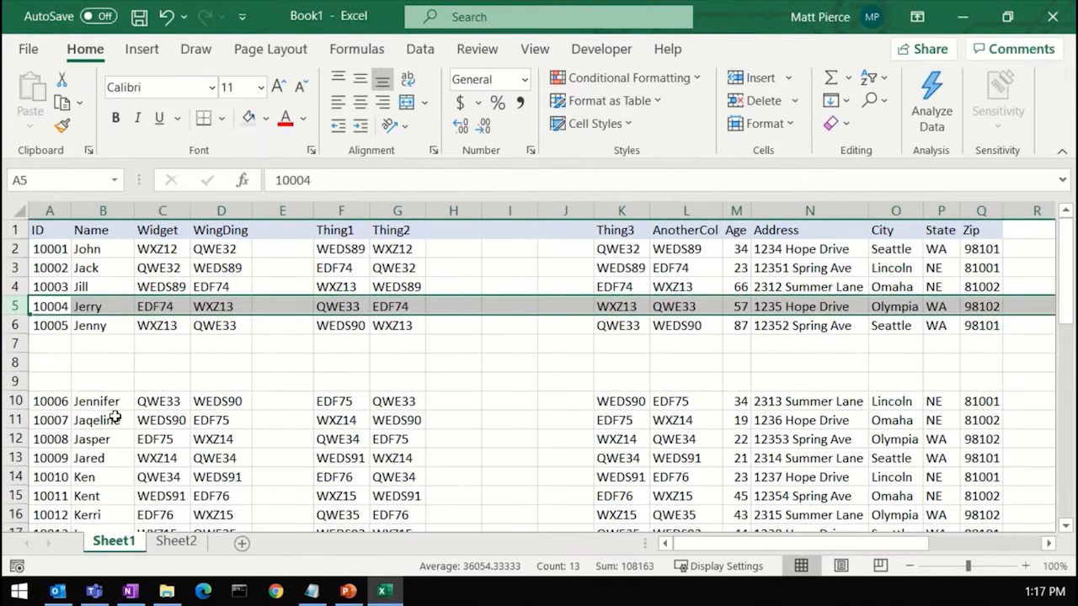
Step: Select the three blank rows 7 to 9 and delete them
click(15, 342)
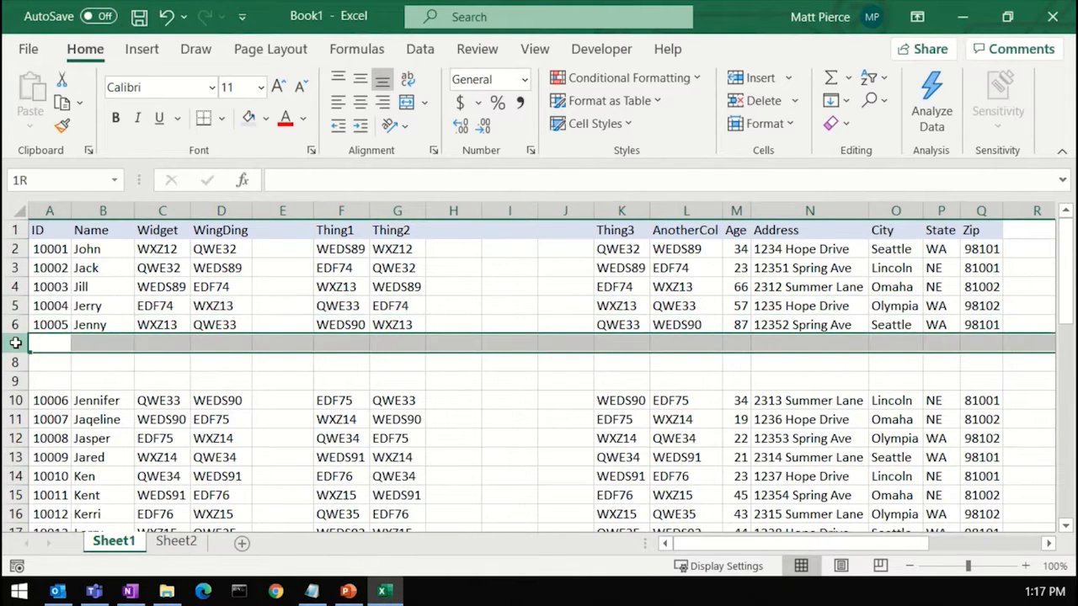
drag(15, 343, 15, 381)
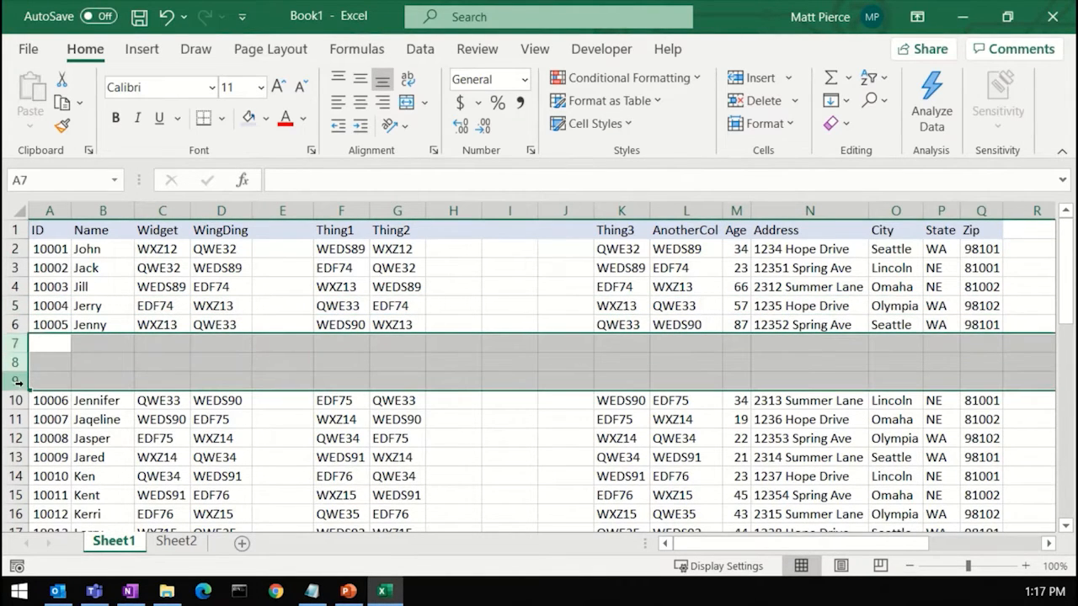
right_click(18, 368)
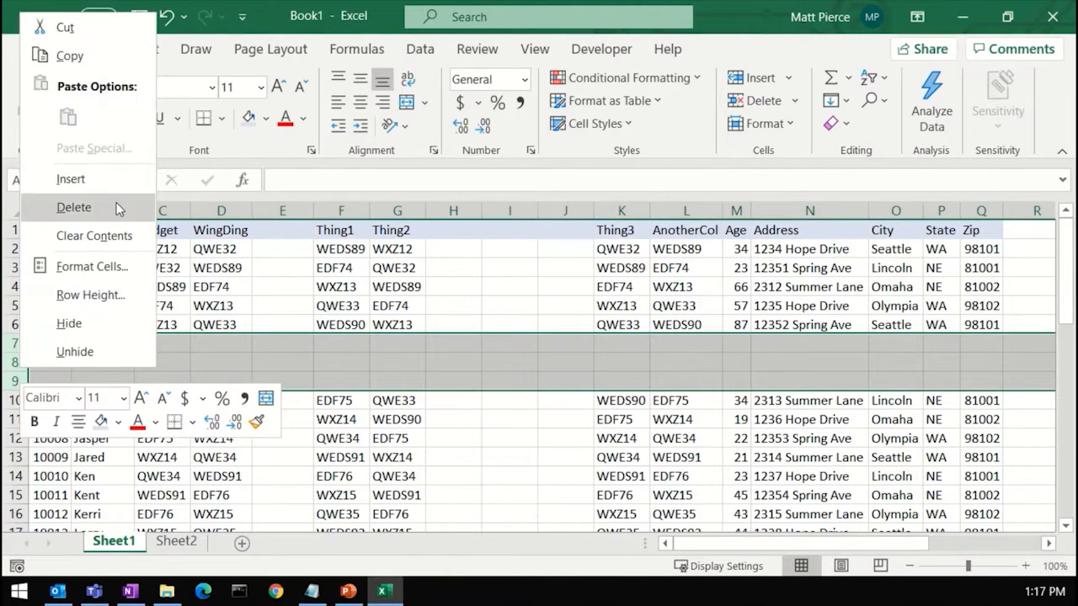
click(69, 207)
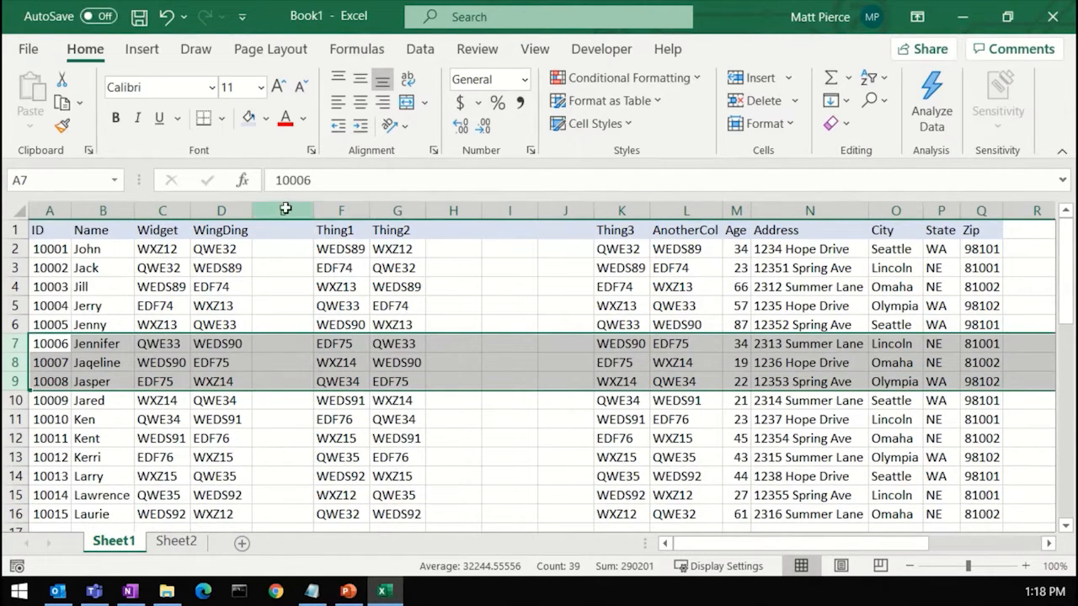
Step: Delete the blank column E between WingDing and Thing1
right_click(280, 211)
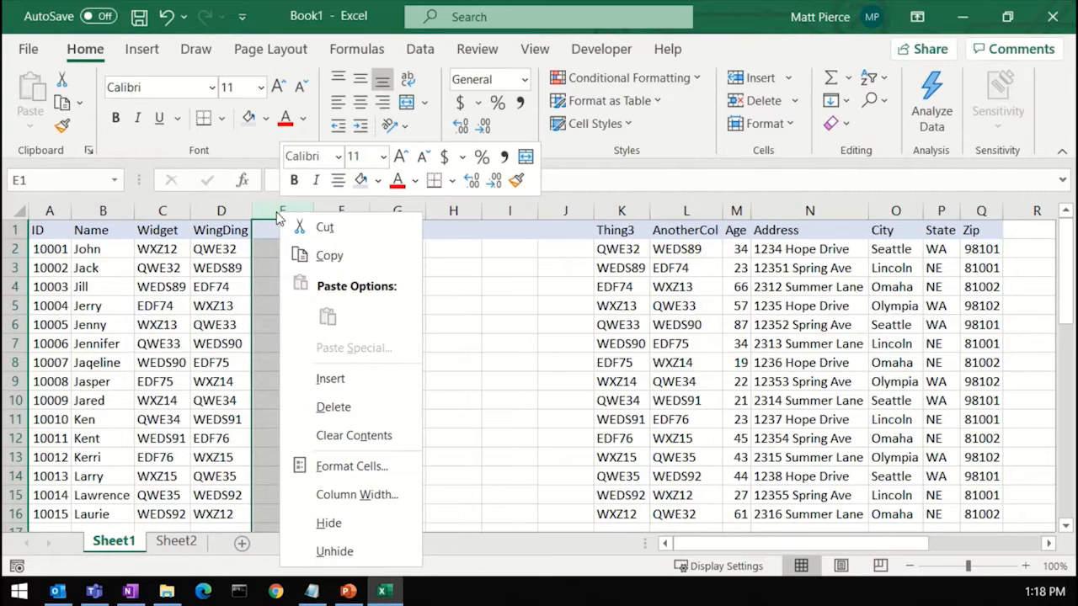
click(340, 410)
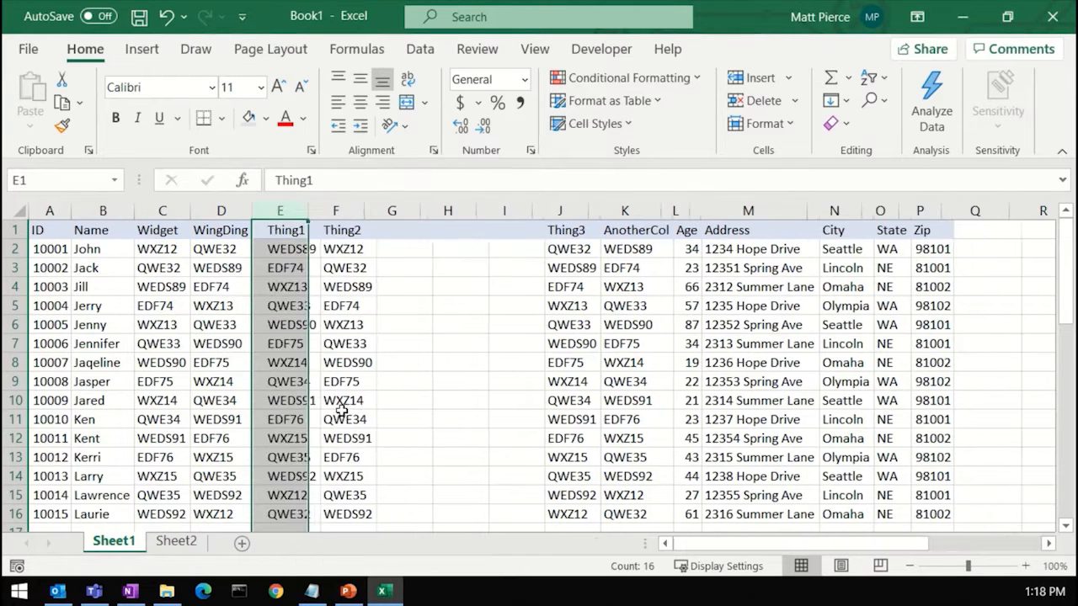
Step: Select the three blank columns G to I and delete them
click(389, 209)
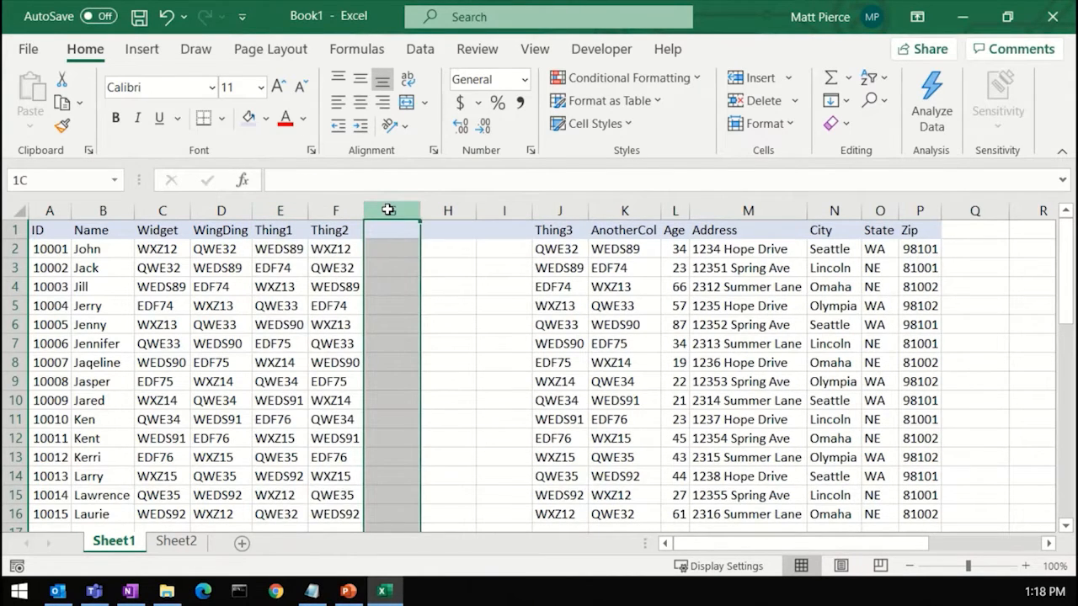
drag(388, 210, 495, 223)
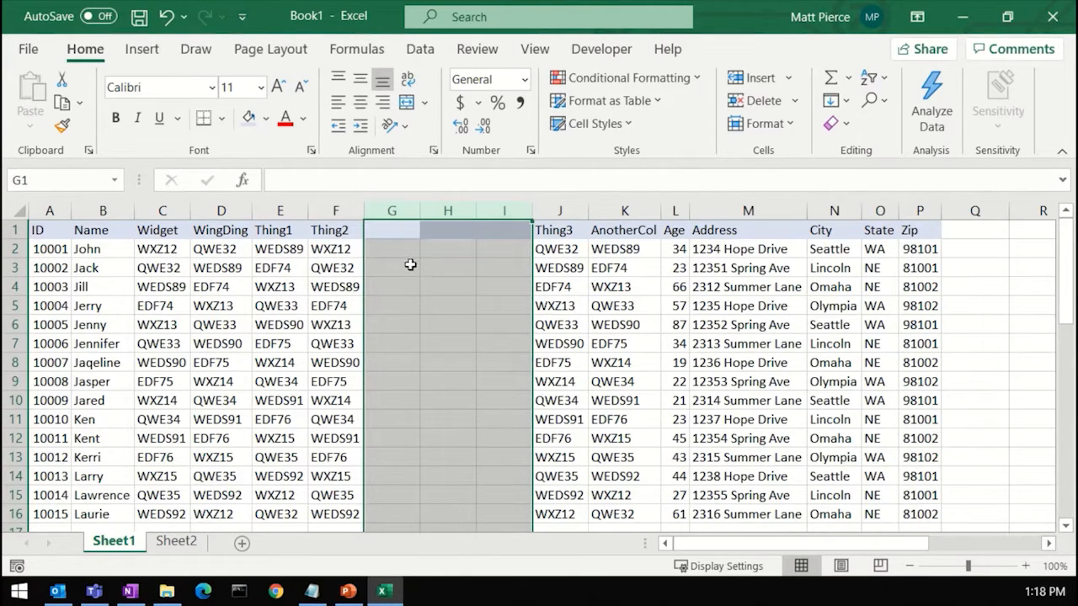
right_click(399, 224)
click(465, 410)
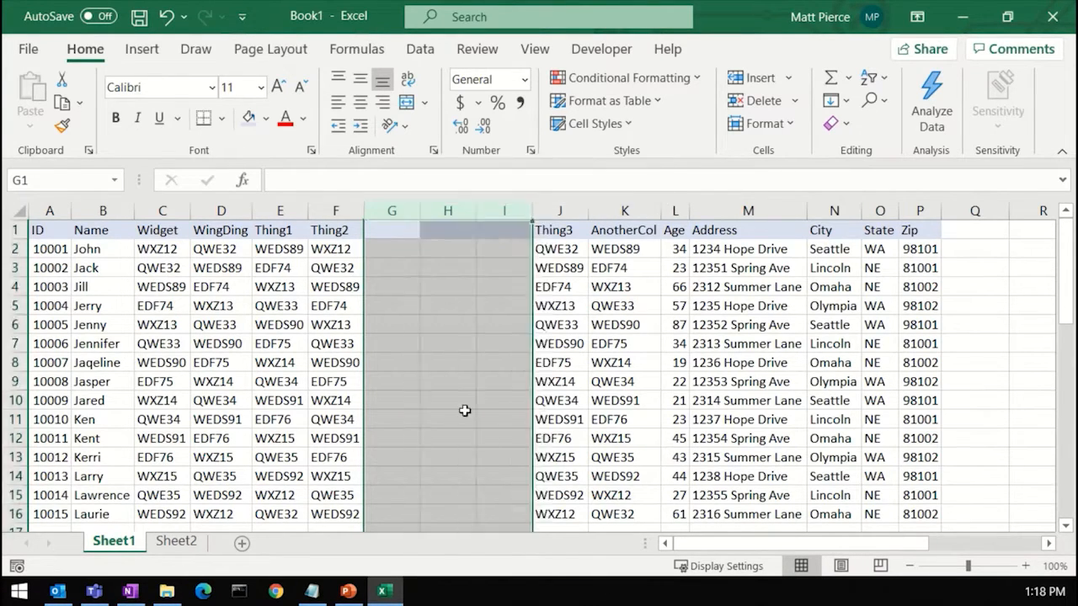
click(812, 306)
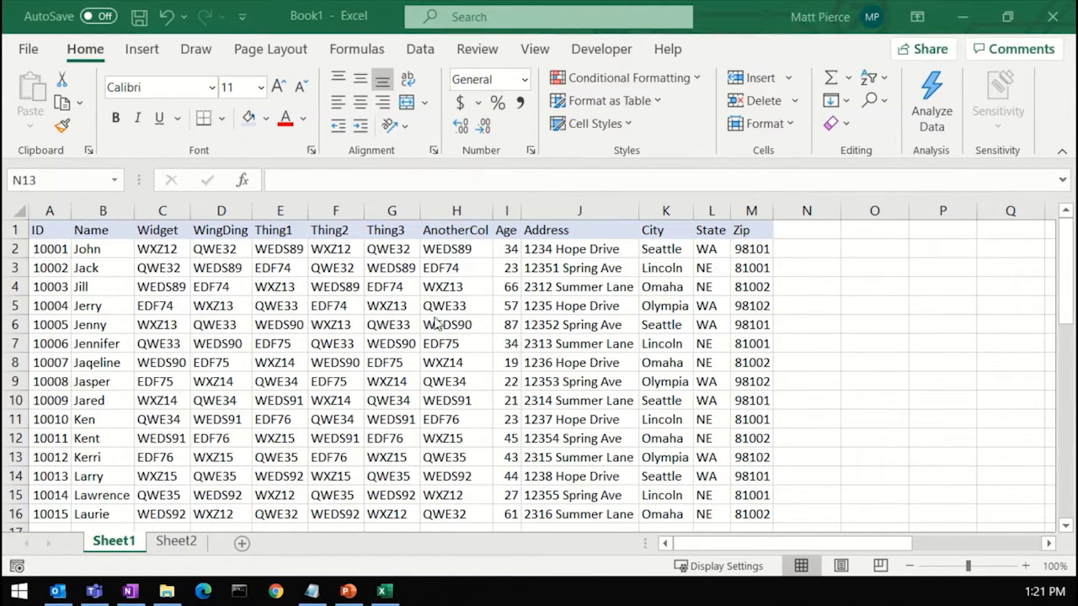
Step: Move the AnotherCol column out to column O and undo the move
click(451, 207)
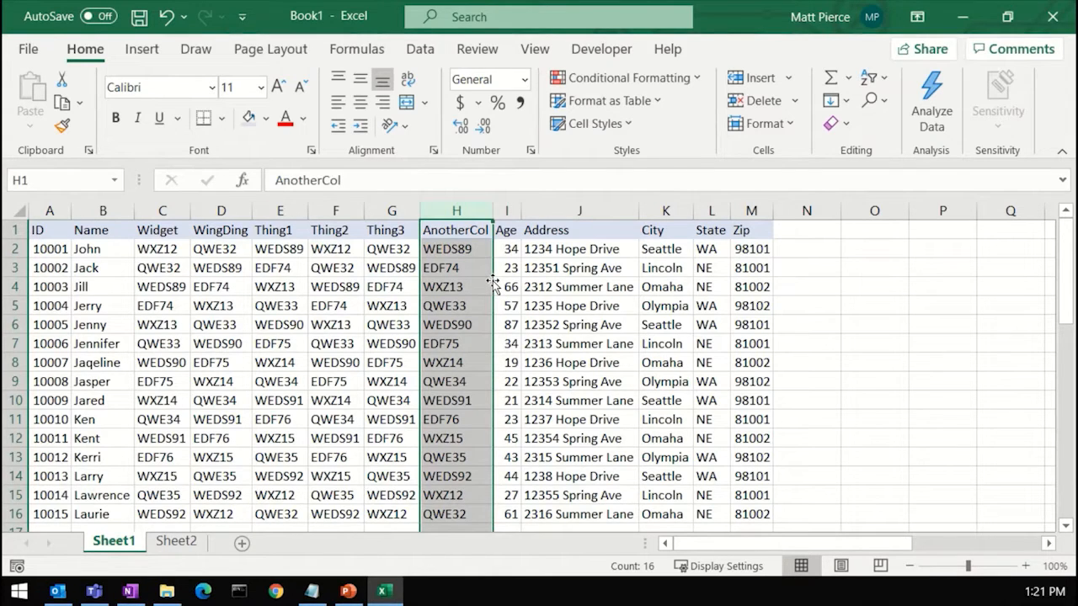
drag(492, 284, 871, 313)
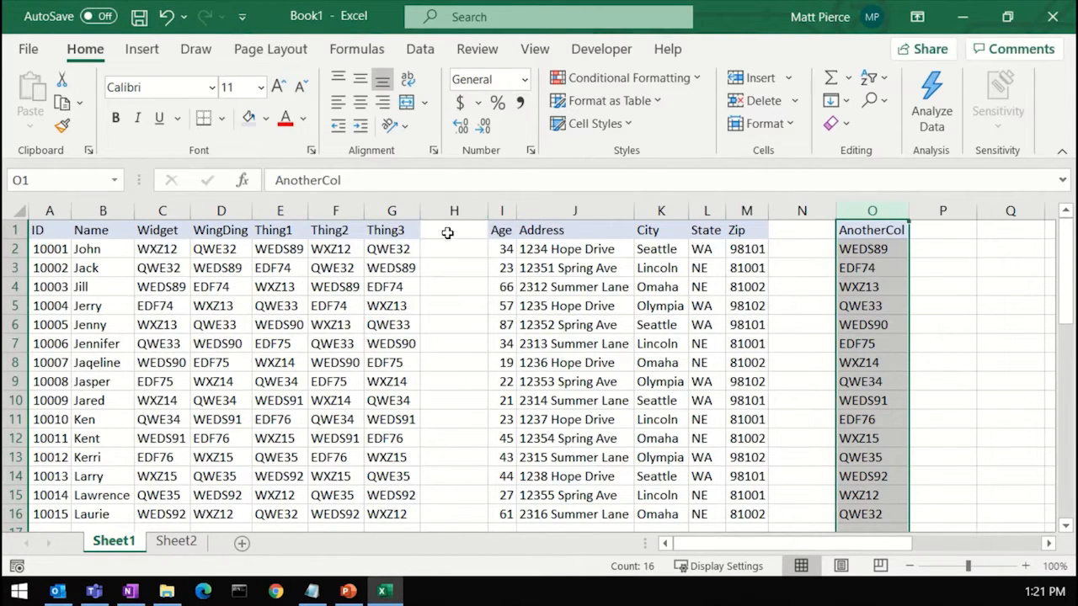
drag(456, 246, 473, 377)
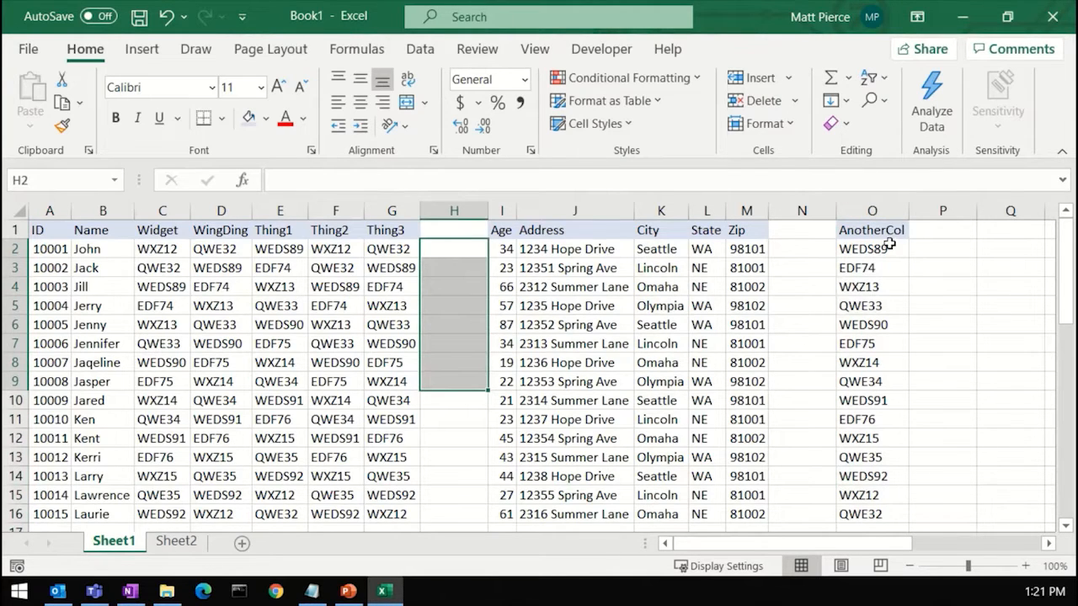
click(822, 322)
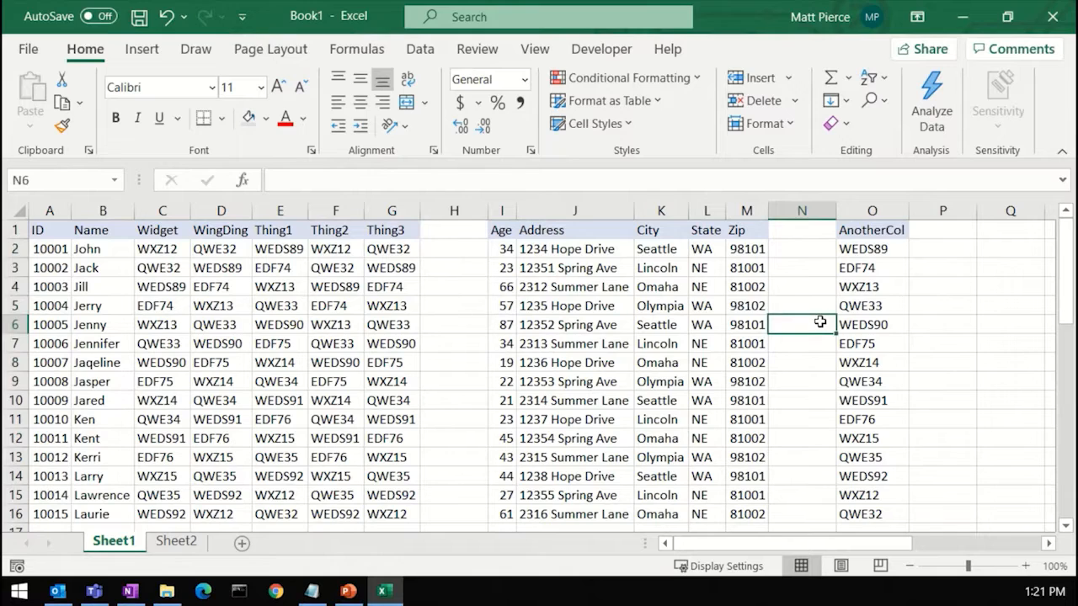
key(ctrl+z)
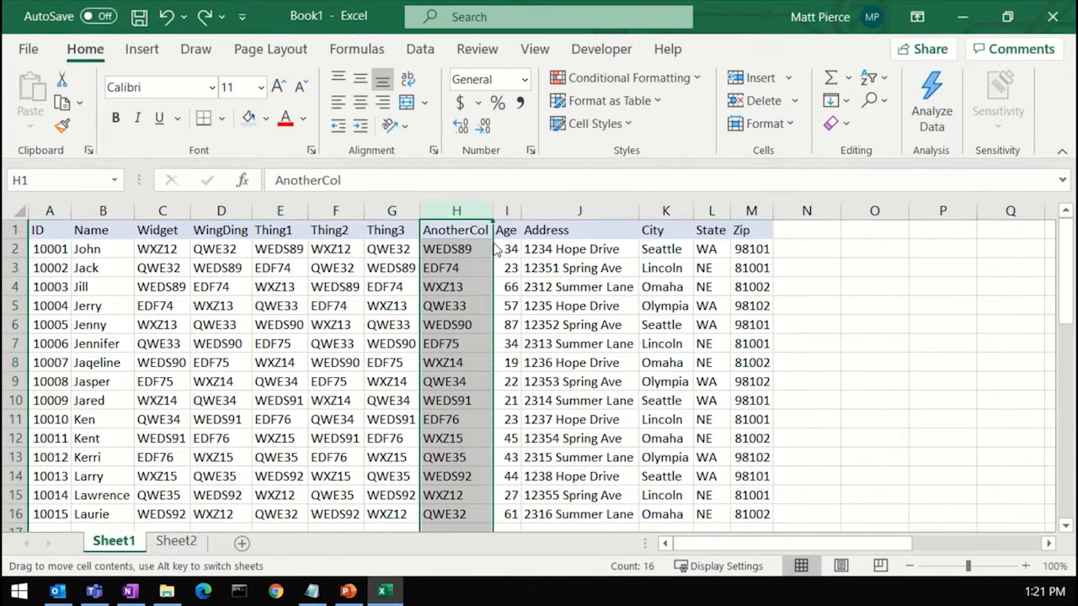
Step: Move the AnotherCol column onto the Thing2 column, replacing its data, and undo the replacement
drag(494, 249, 336, 253)
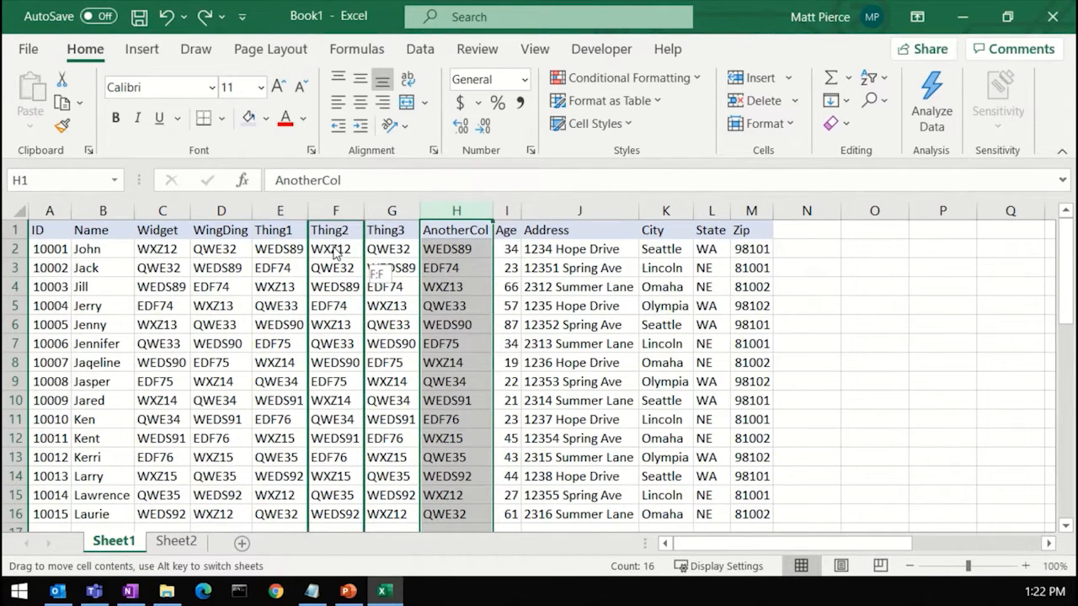
drag(336, 252, 337, 254)
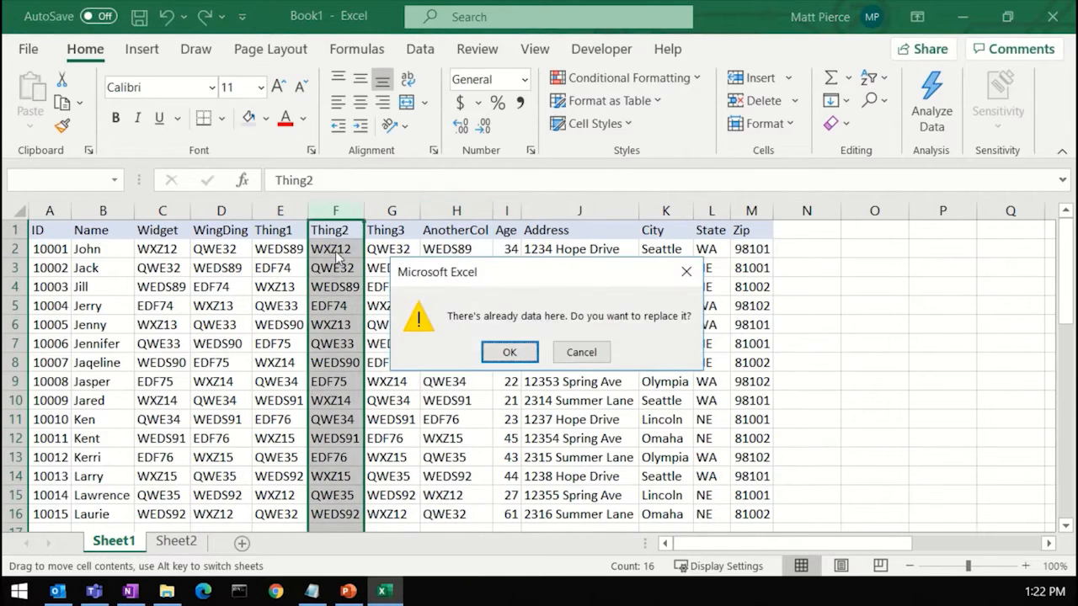
click(512, 353)
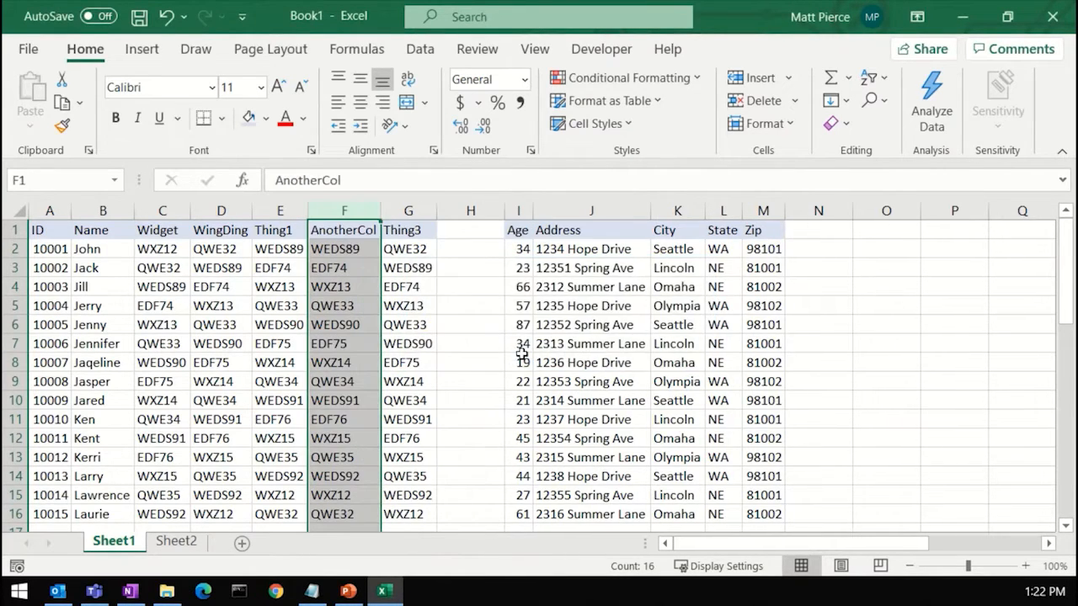
click(484, 240)
drag(484, 240, 485, 315)
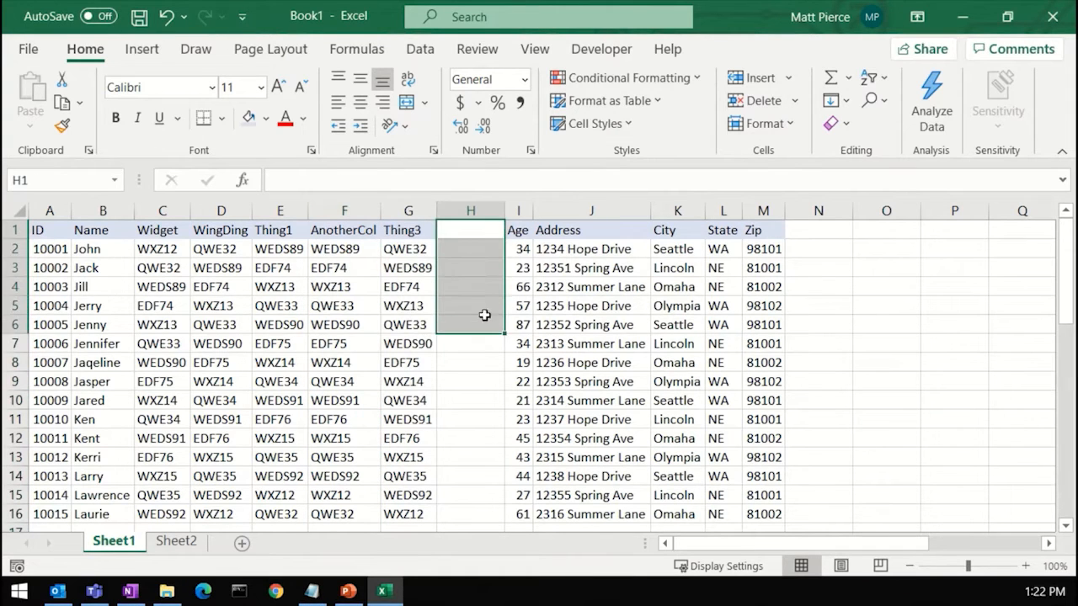
click(335, 232)
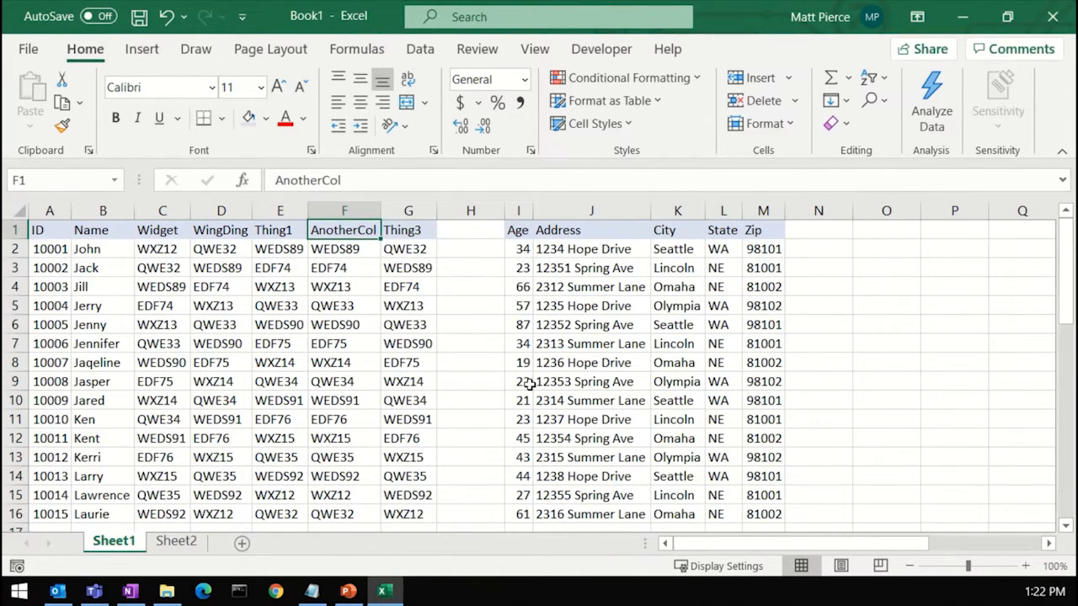
key(ctrl+z)
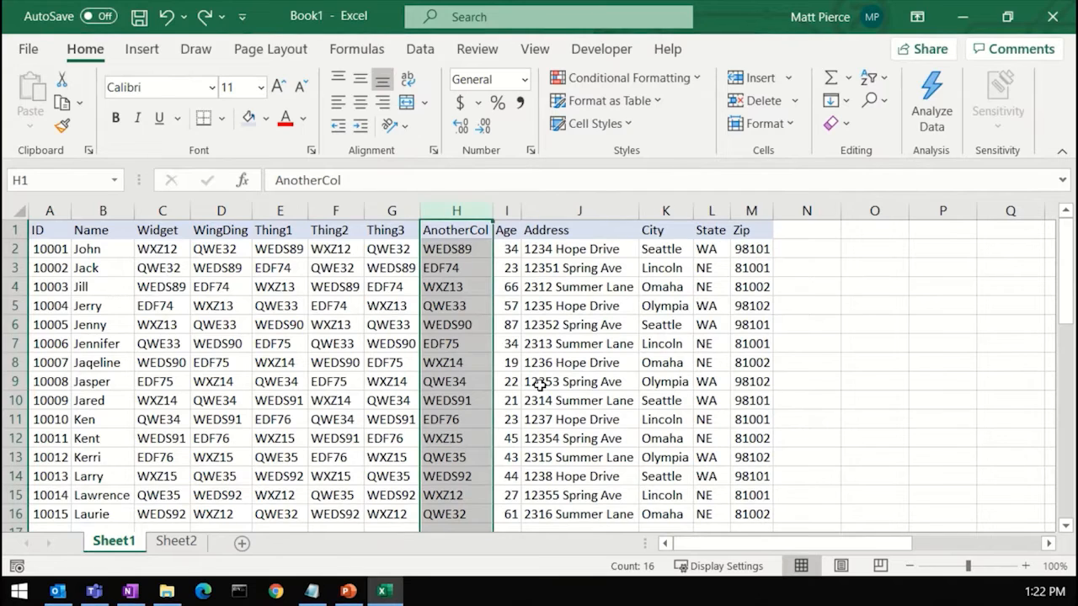
Step: Move the range D5:H12 to the empty columns on the right and undo the move
click(337, 342)
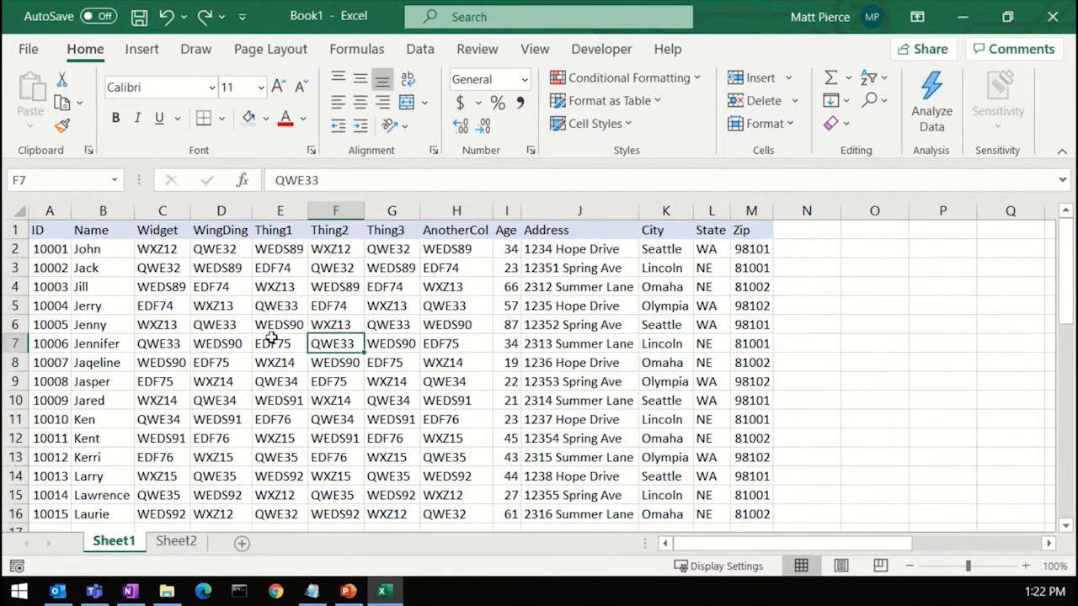
drag(219, 304, 440, 433)
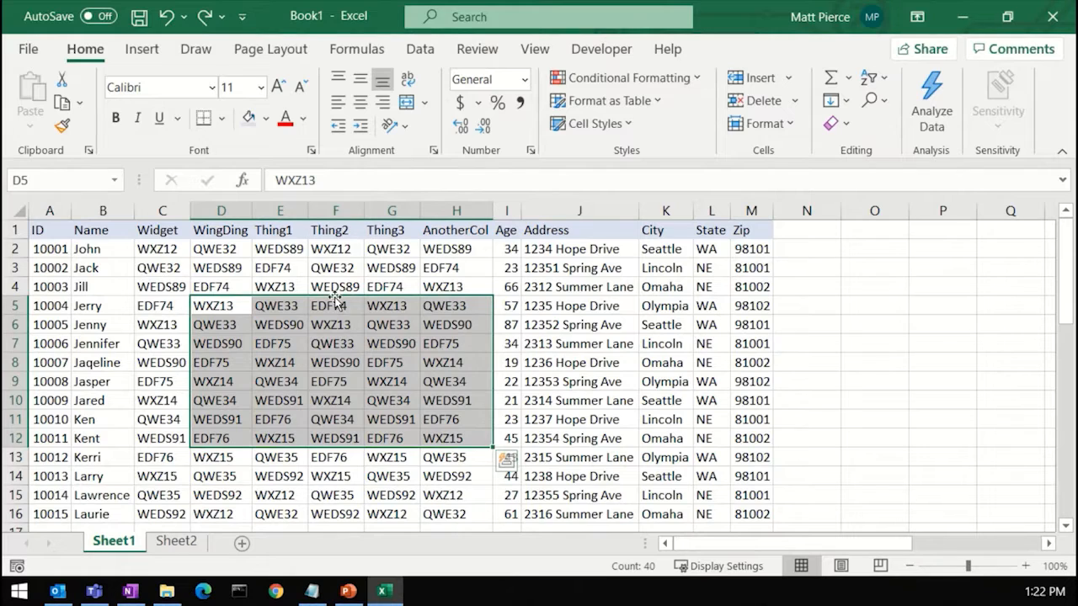
drag(336, 301, 991, 317)
key(ctrl+z)
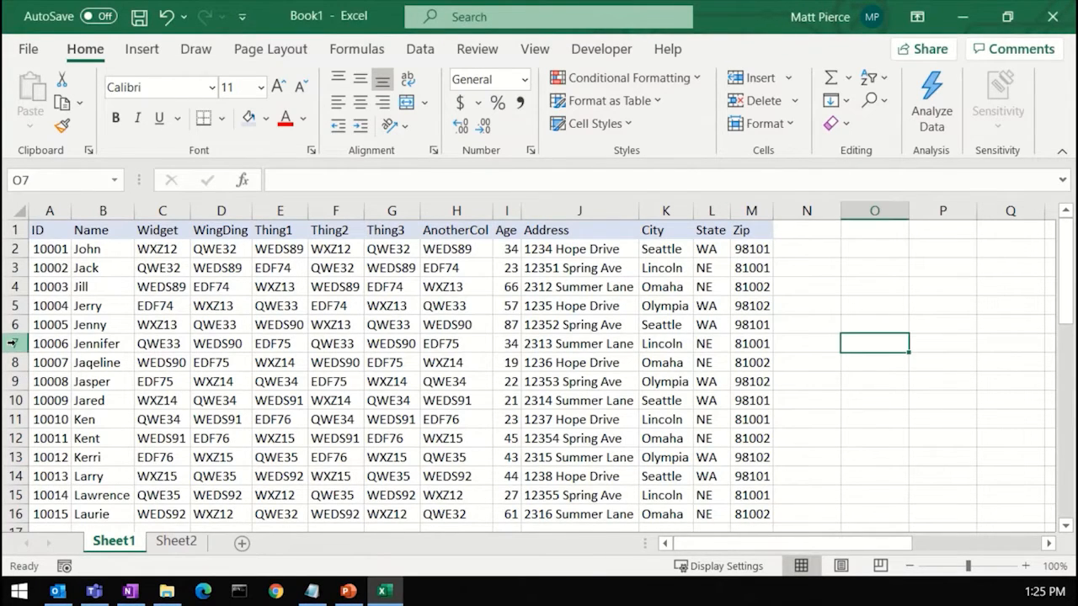
Step: Select rows 11 to 13 and cut them
click(16, 420)
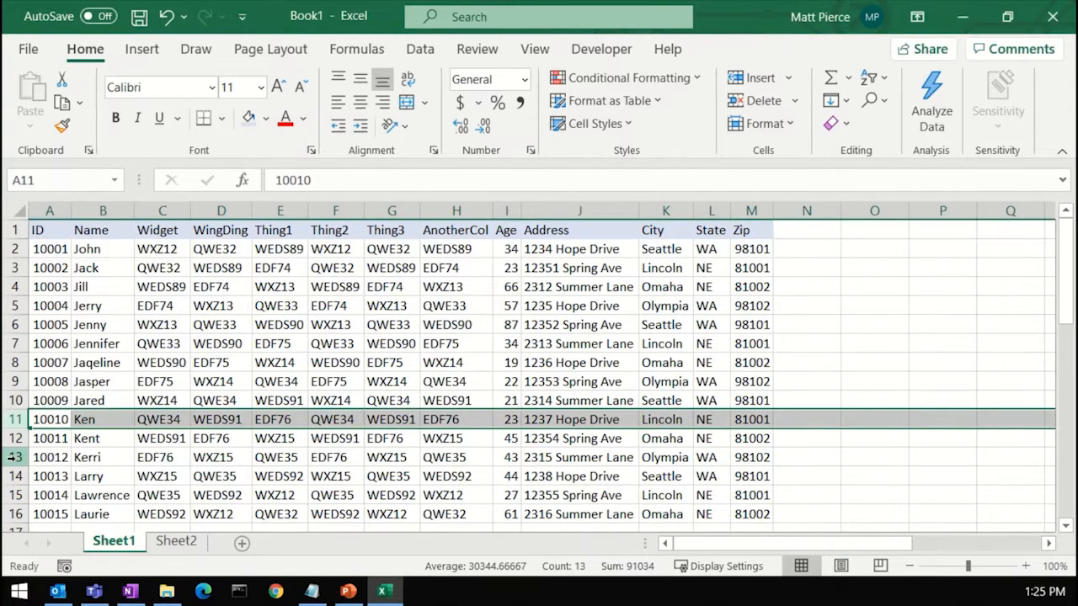
shift+click(14, 458)
drag(16, 420, 26, 457)
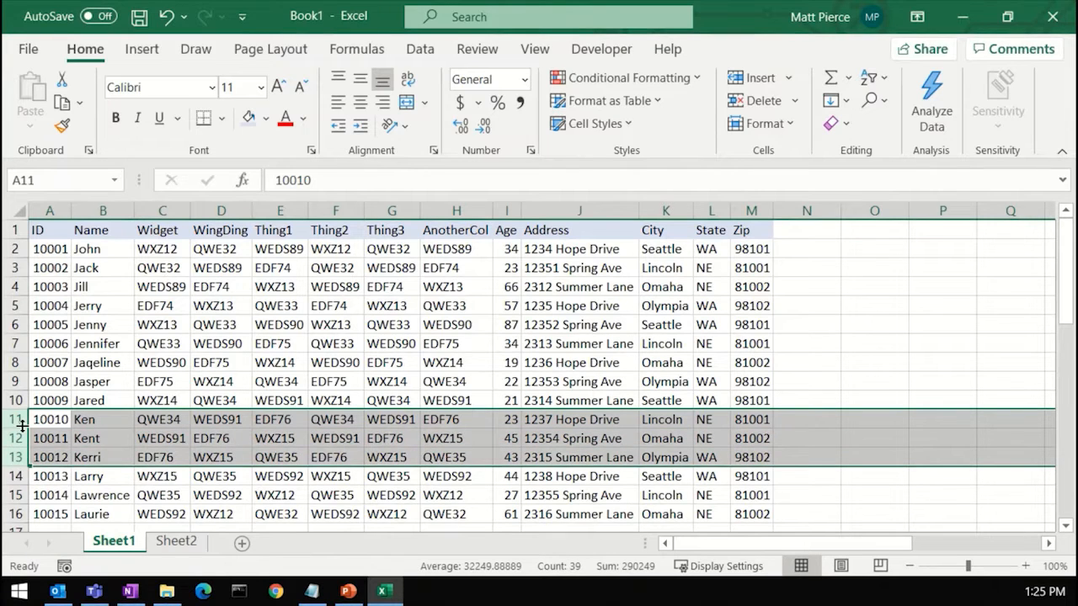
click(17, 420)
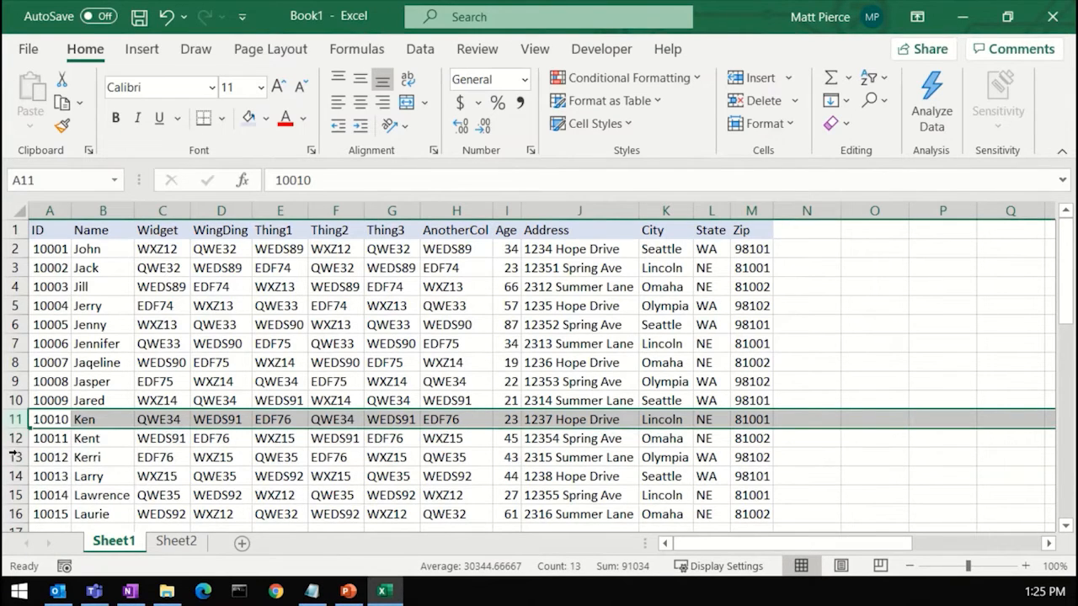
shift+click(15, 458)
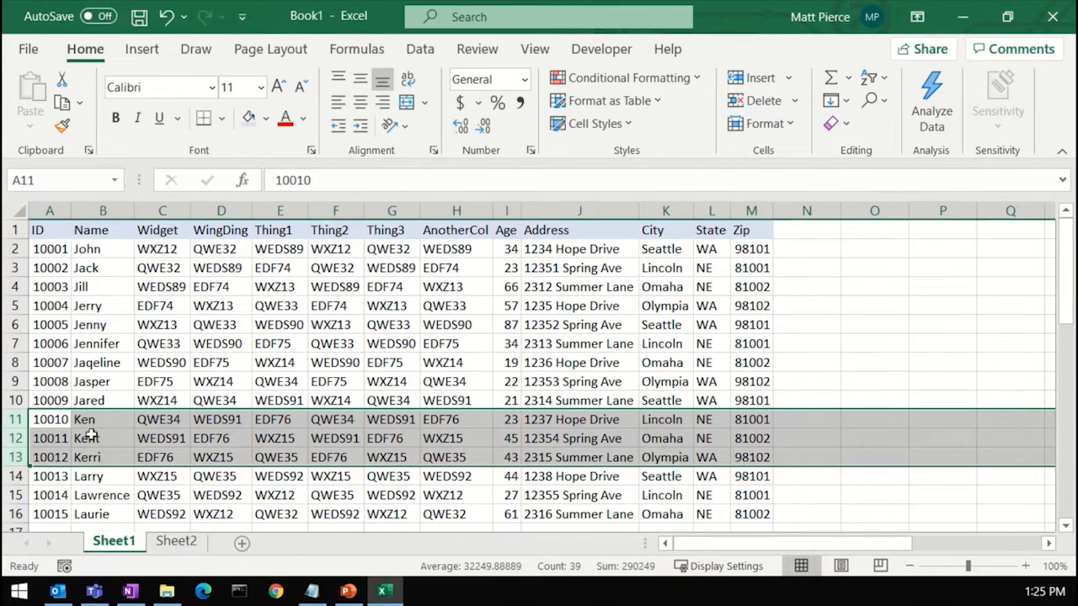
right_click(17, 425)
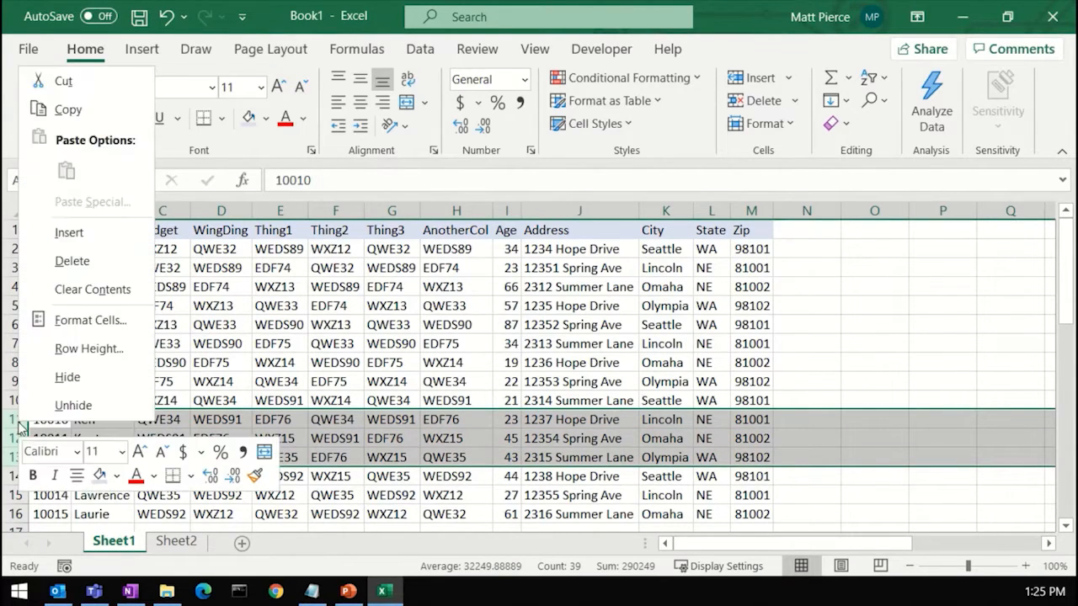
click(92, 84)
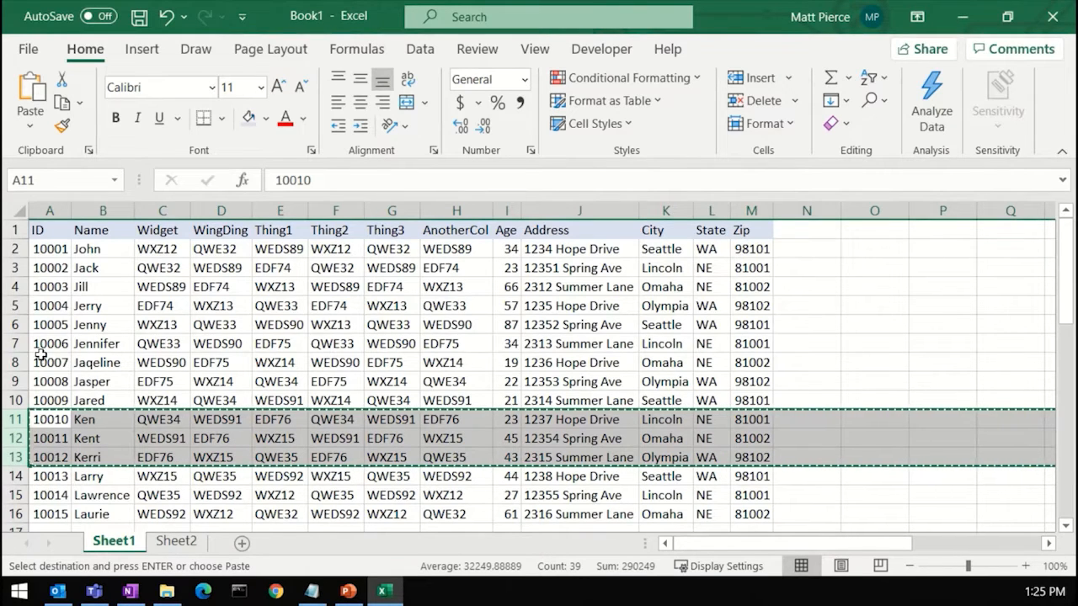
Step: Insert the cut rows above row 5 and undo the insertion
right_click(13, 306)
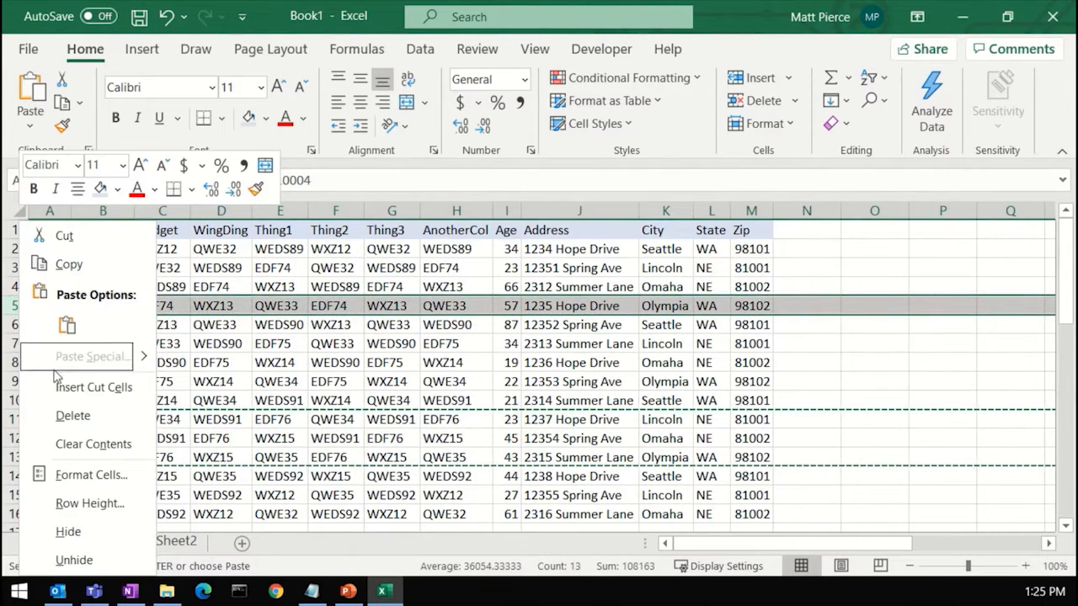
click(93, 387)
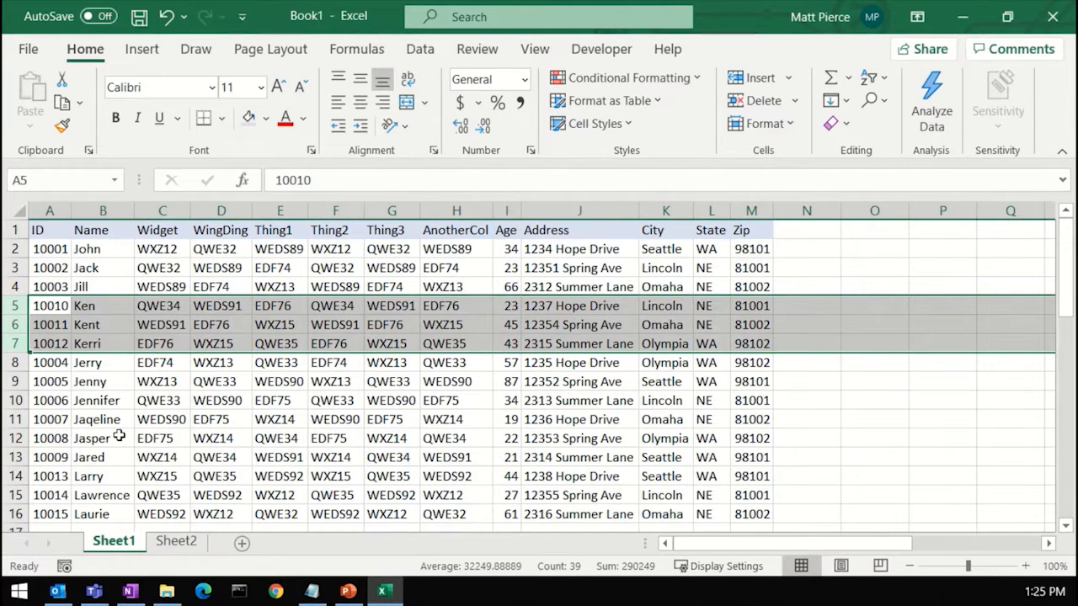
key(ctrl+z)
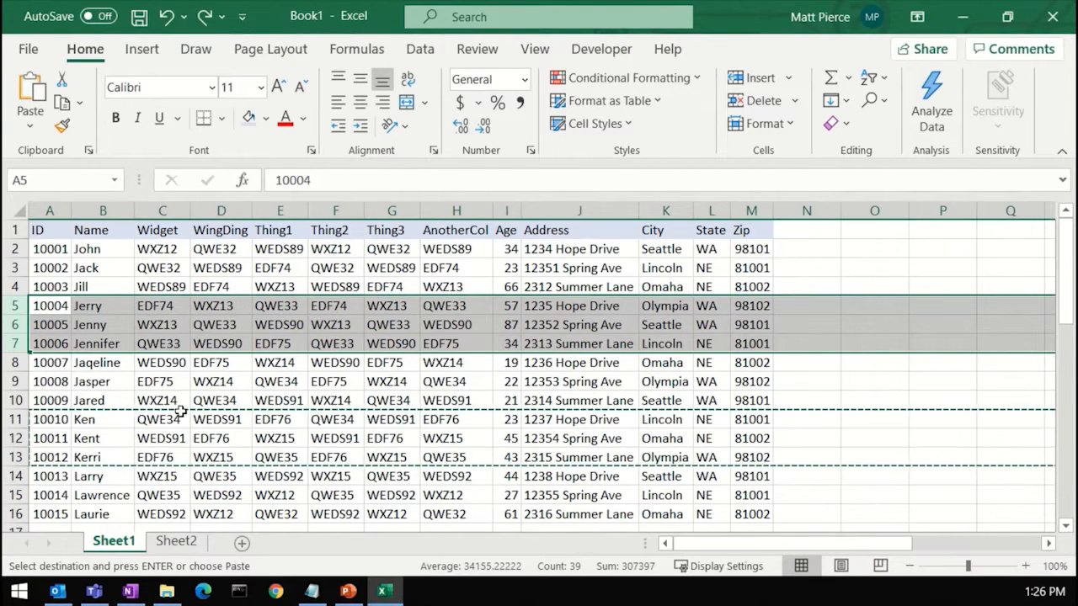
Step: Move the Age through Zip columns so they sit in front of the Widget column
click(277, 381)
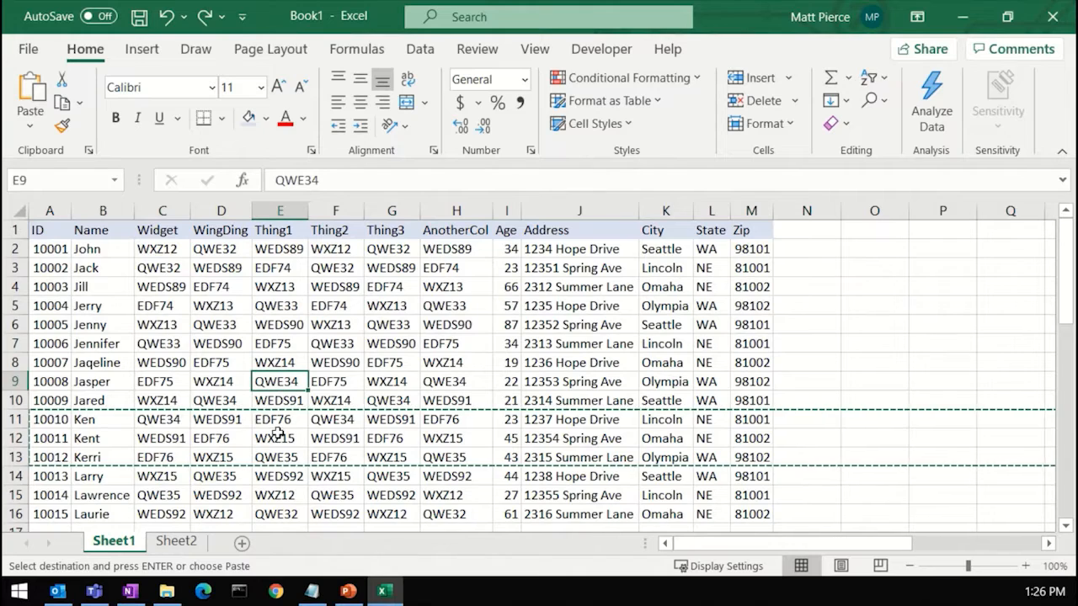
key(Escape)
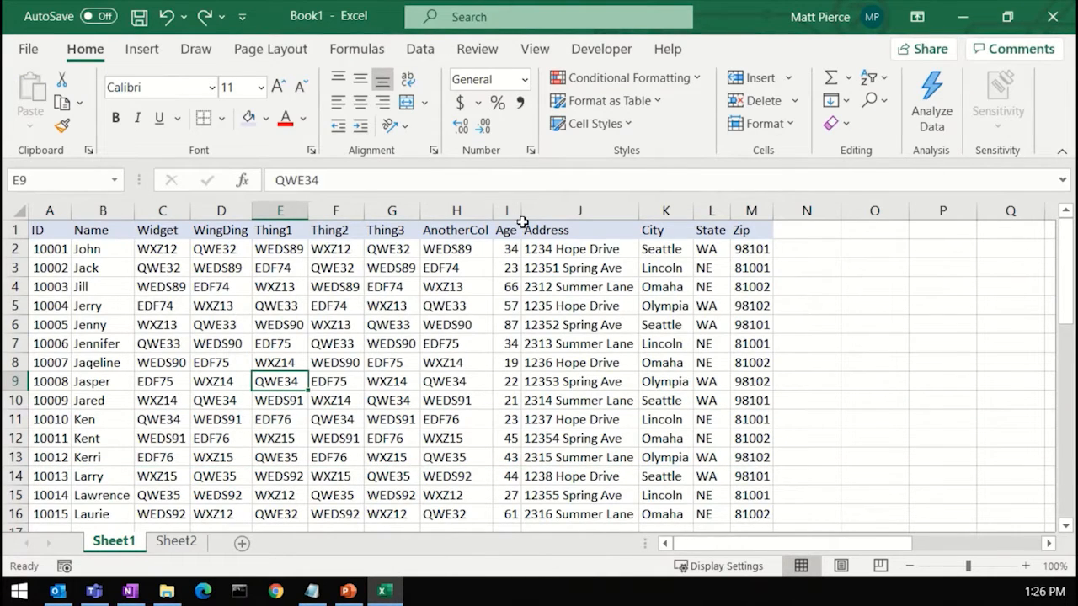
drag(507, 210, 751, 222)
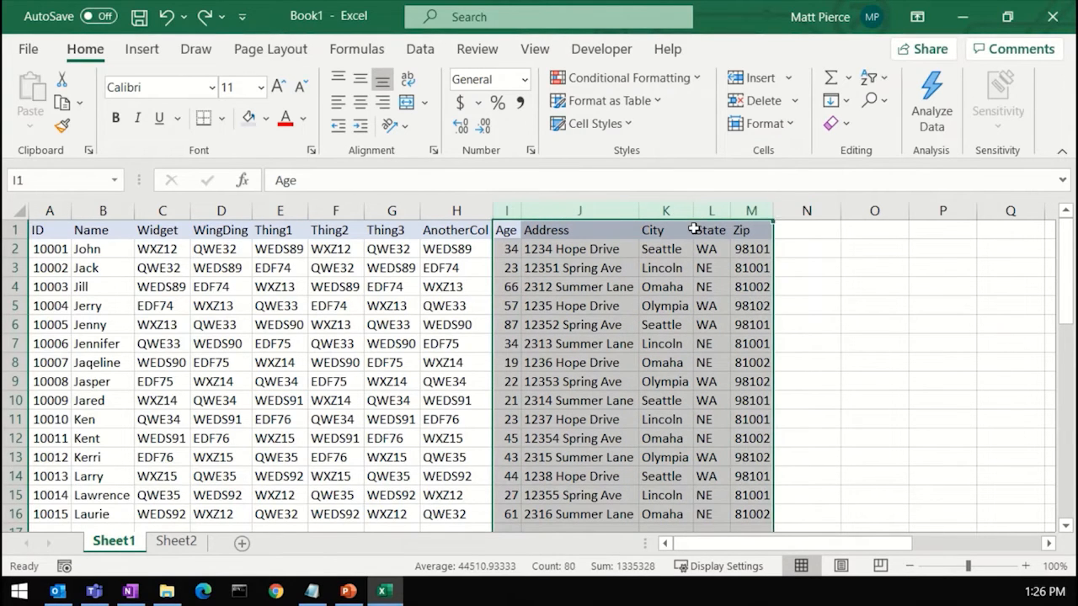
right_click(596, 213)
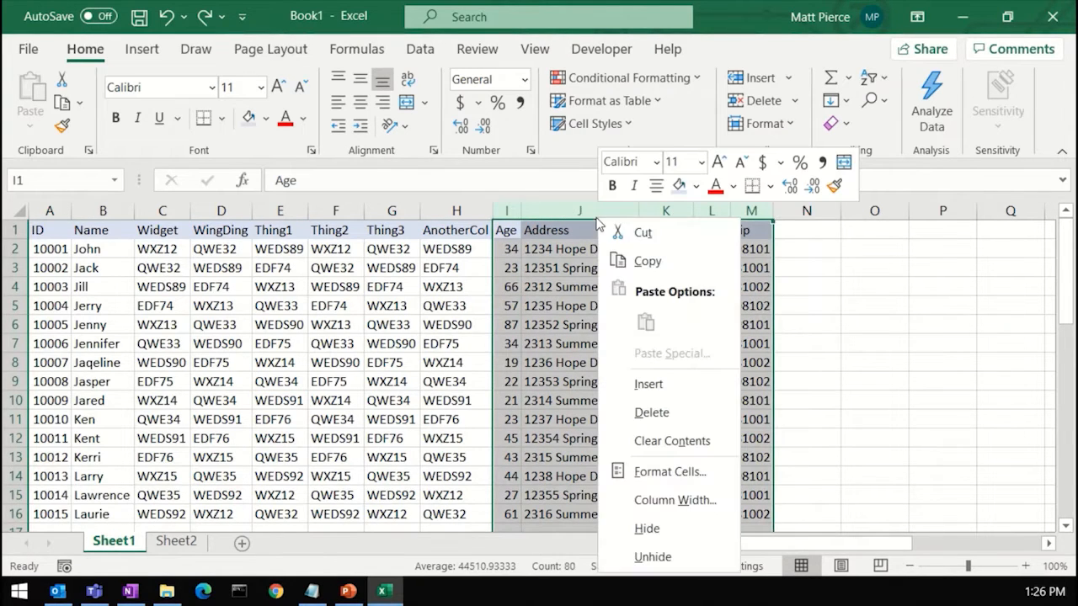
click(642, 234)
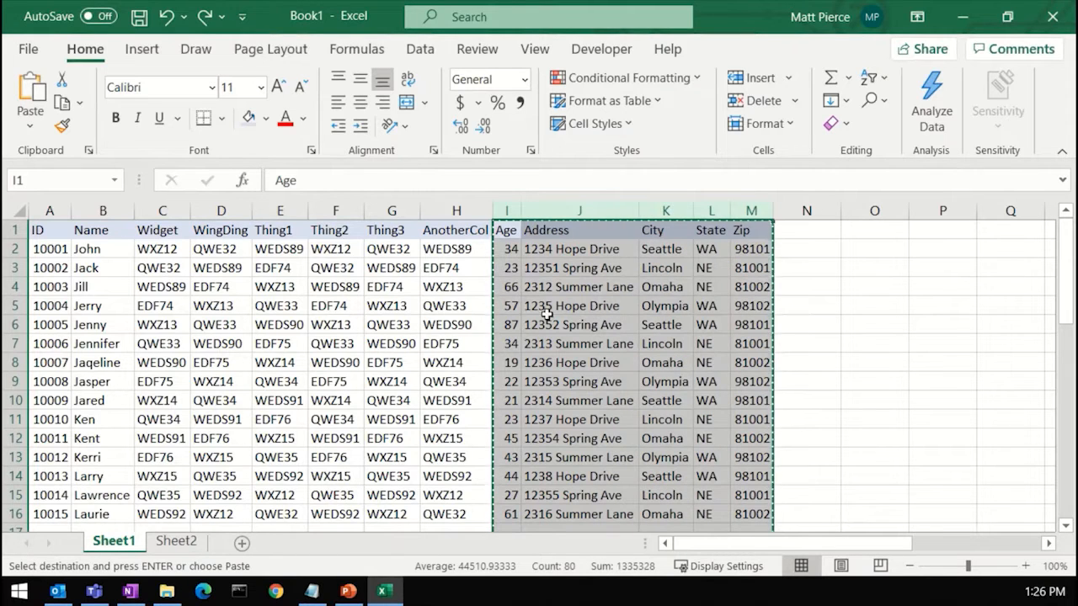
right_click(163, 216)
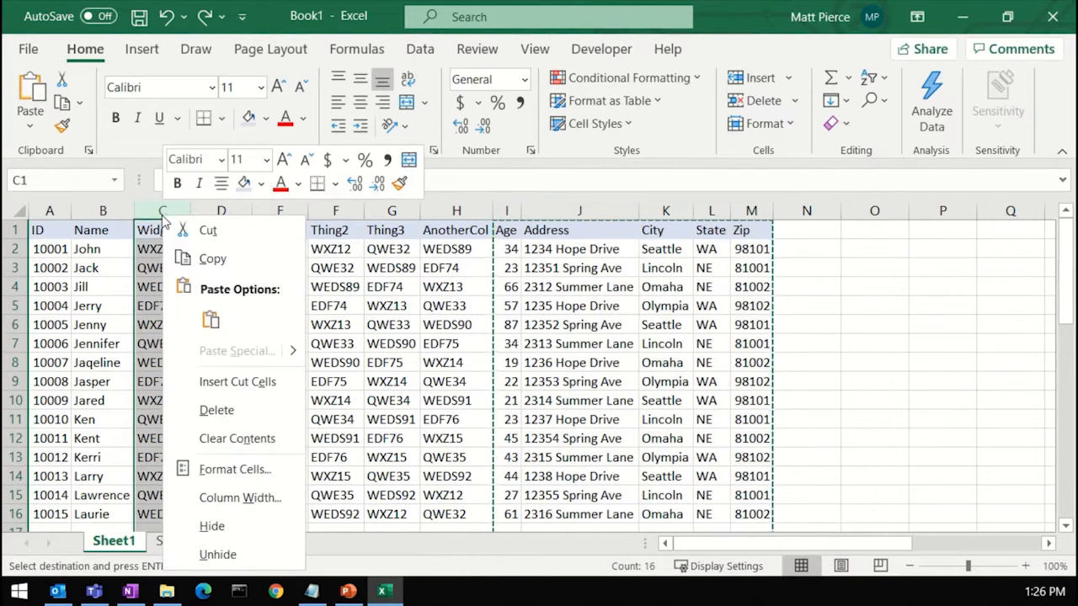
key(Escape)
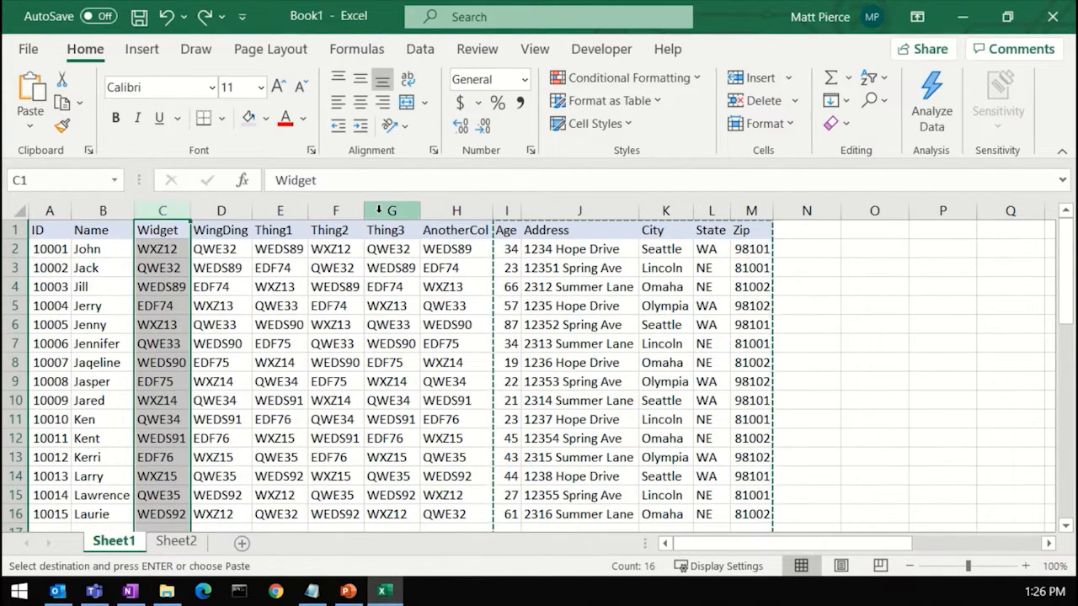
click(221, 210)
click(165, 212)
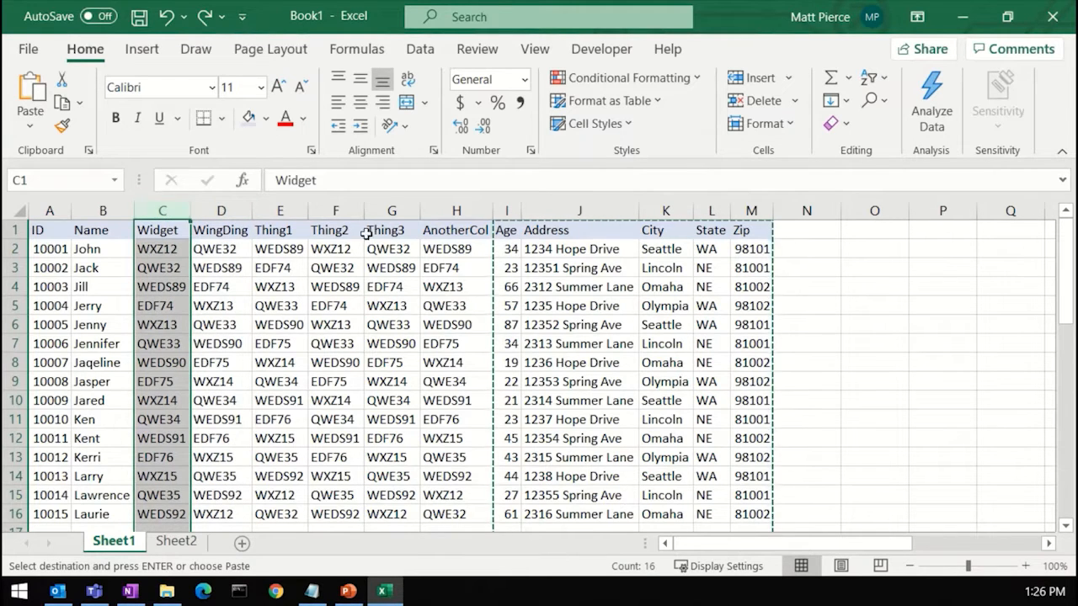
right_click(163, 212)
click(234, 379)
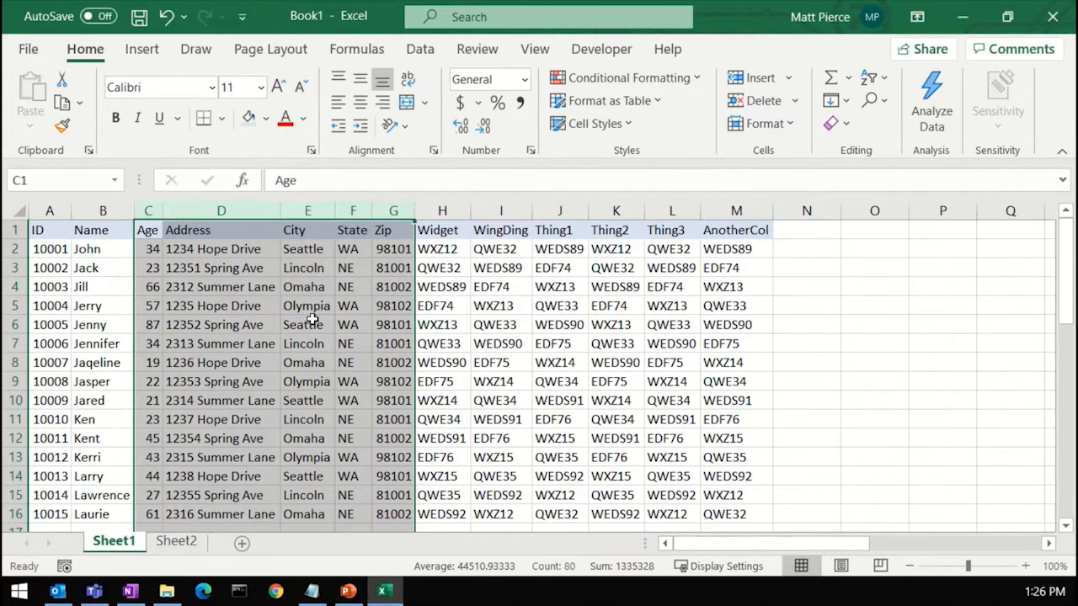
Step: Move the Age through Zip columns back after the AnotherCol column
key(ctrl+x)
right_click(800, 211)
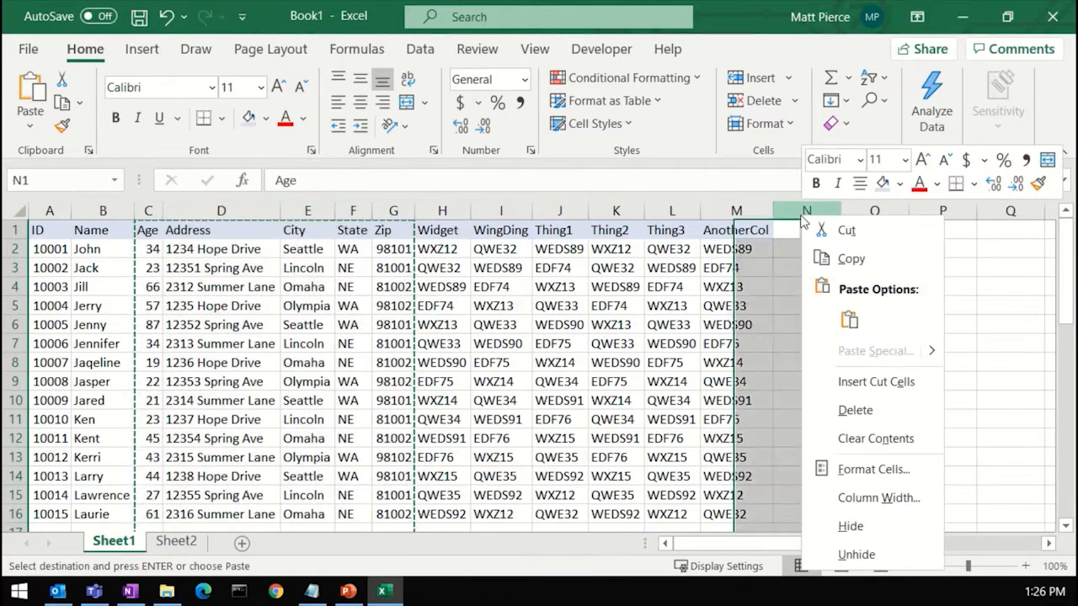
click(867, 381)
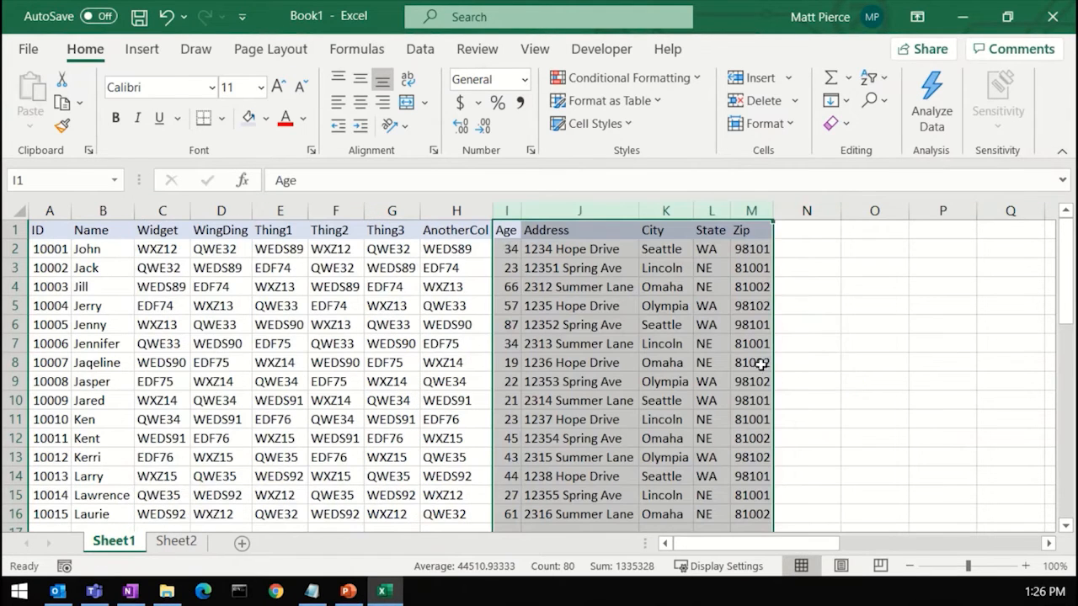
click(872, 347)
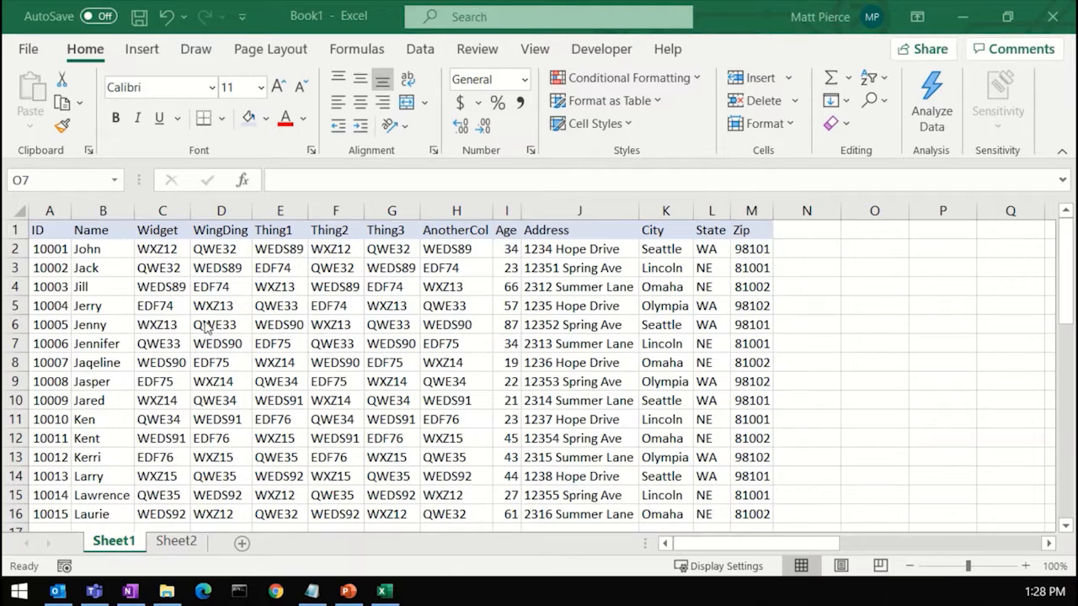
Step: Copy rows 4 and 5 and insert the copied rows above row 6
click(12, 287)
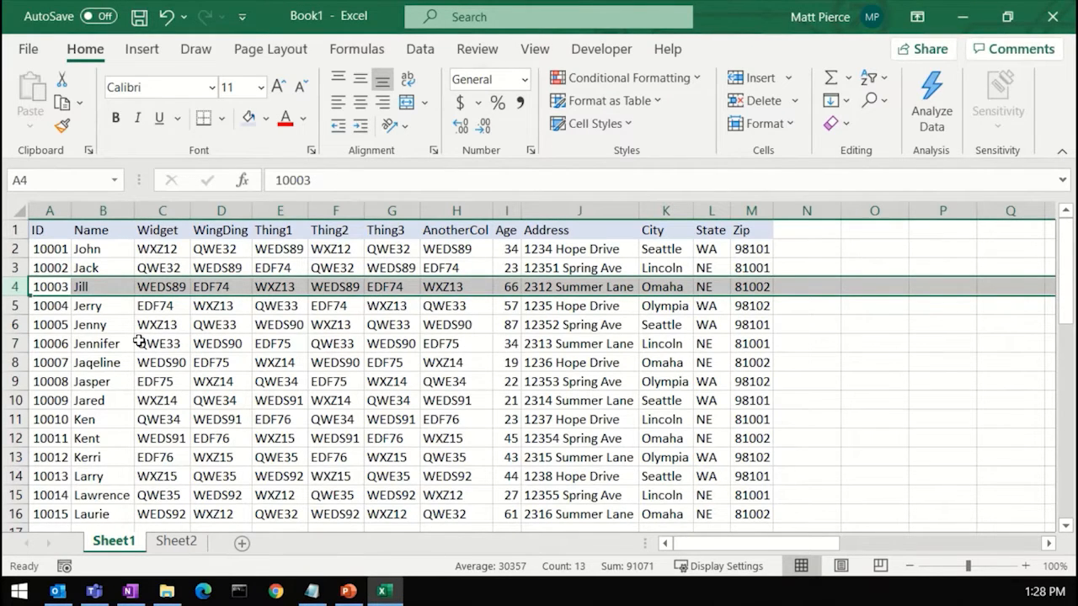
click(13, 287)
drag(15, 306, 18, 307)
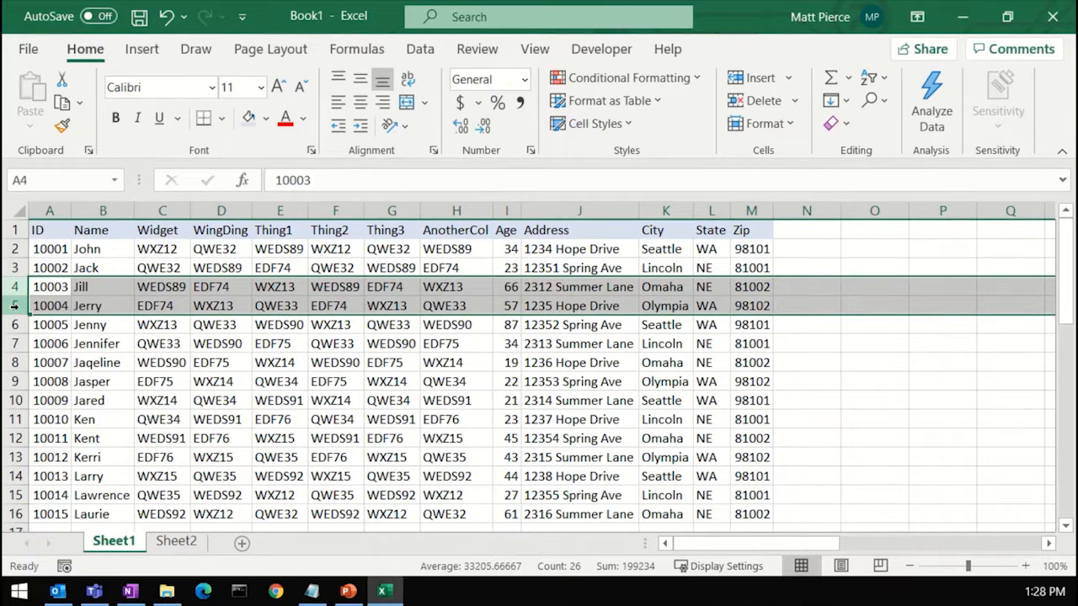
right_click(15, 305)
click(72, 265)
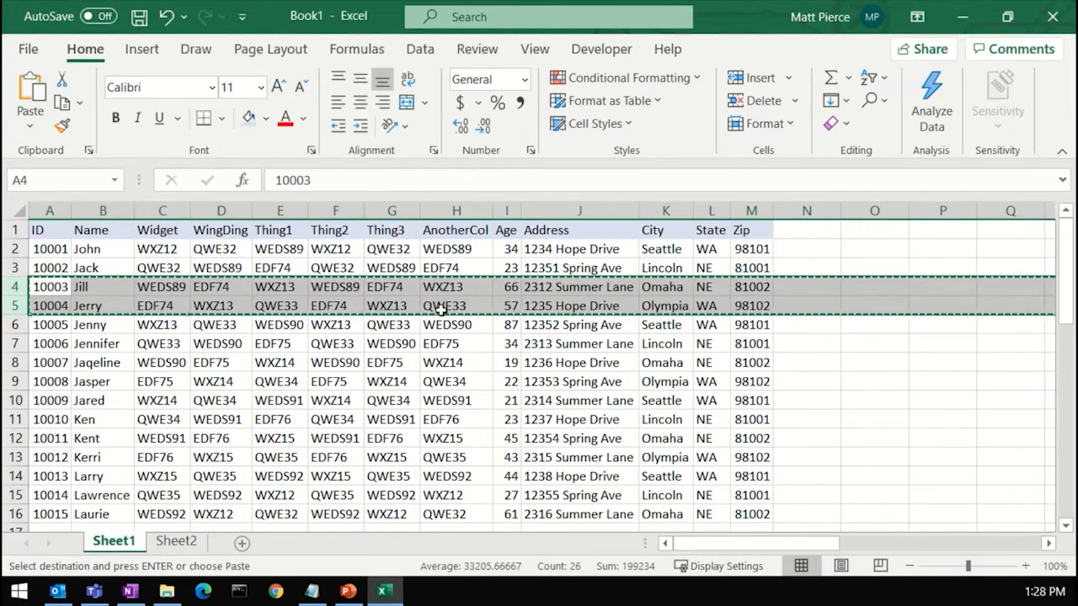
click(13, 325)
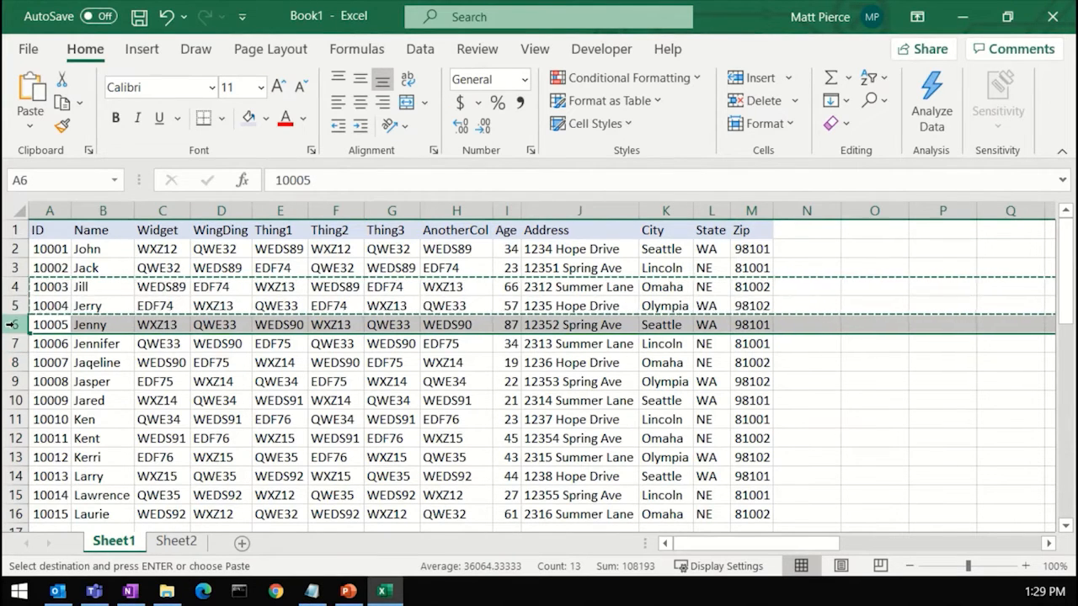
right_click(13, 326)
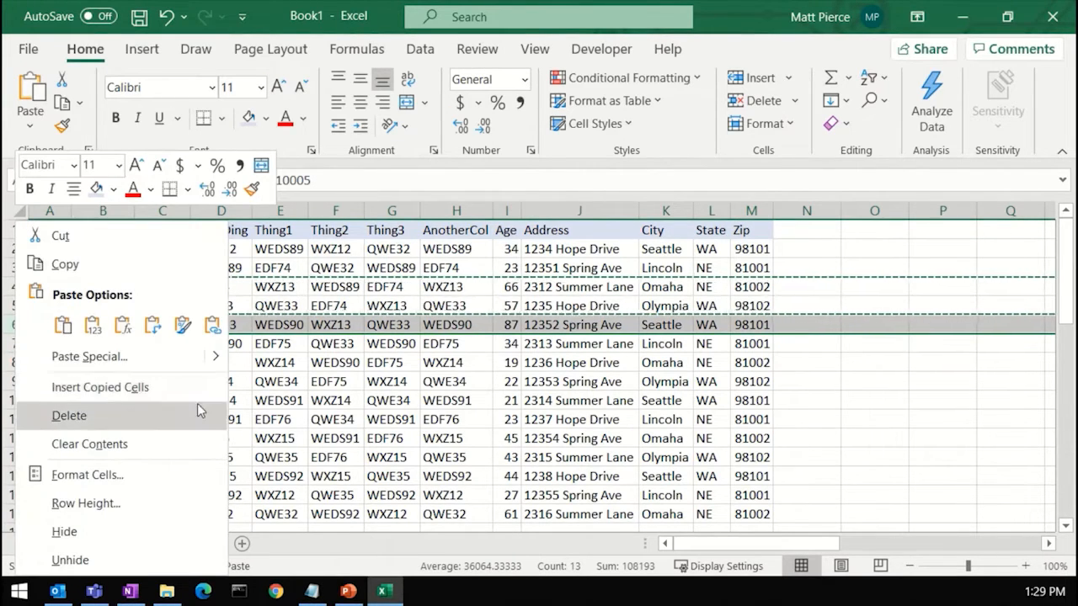
click(175, 389)
click(101, 306)
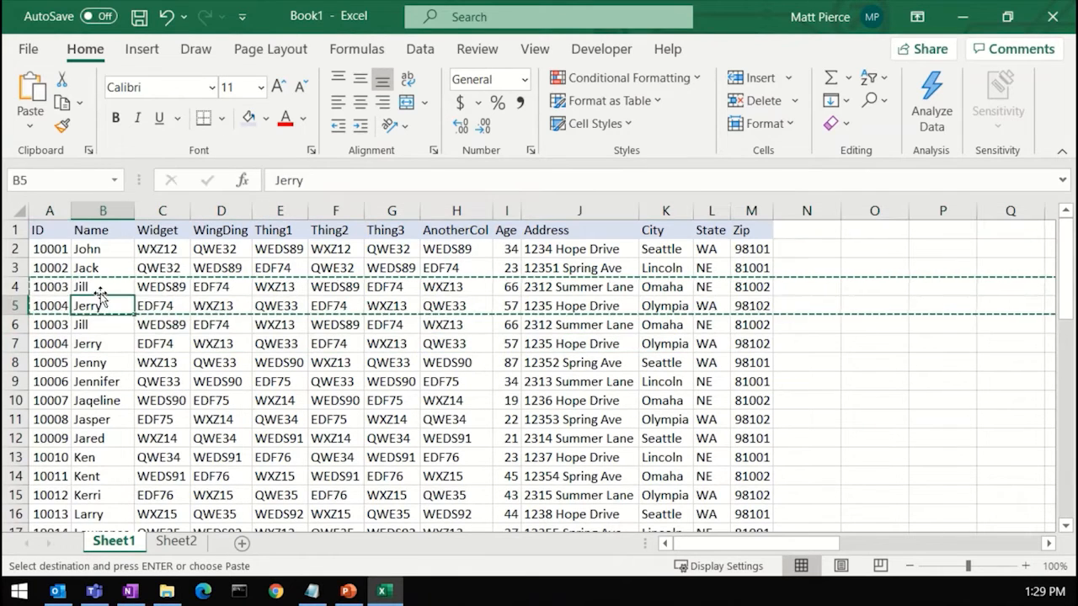
drag(100, 287, 94, 354)
right_click(10, 362)
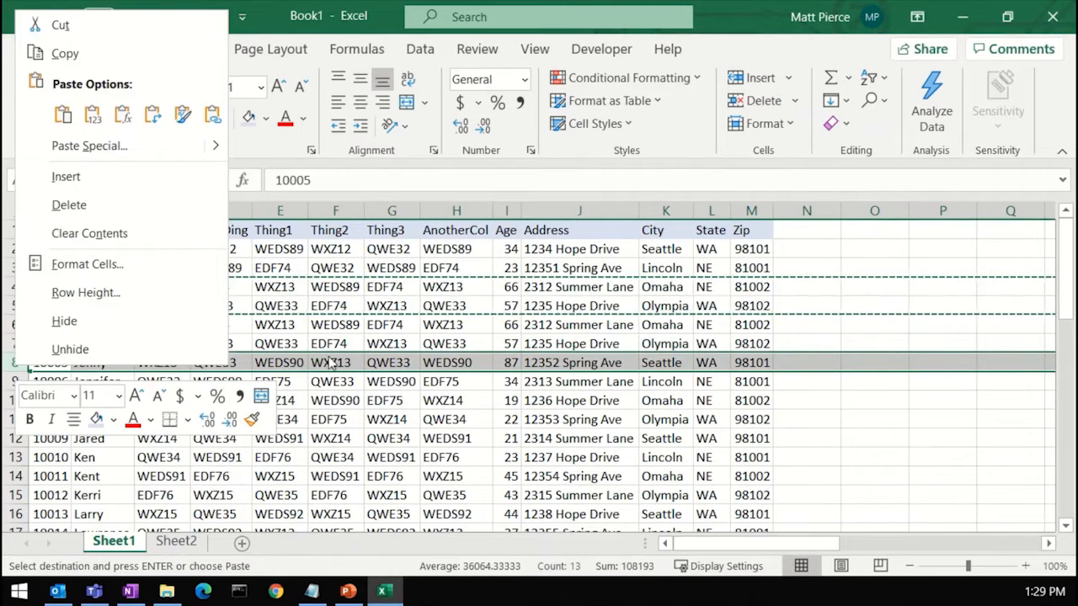
key(Escape)
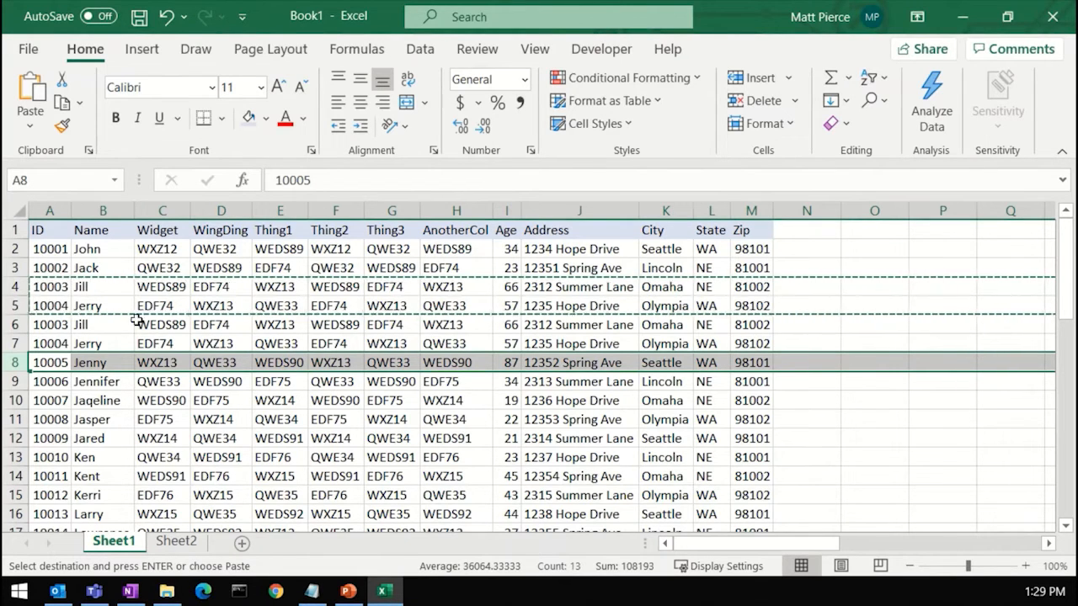
right_click(13, 362)
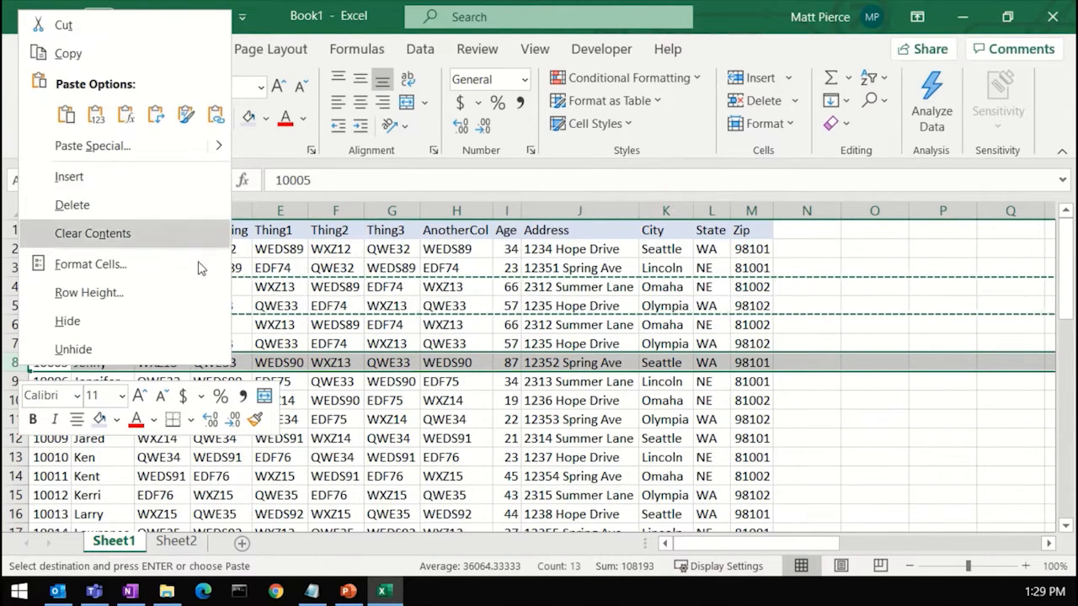
key(Escape)
key(Escape)
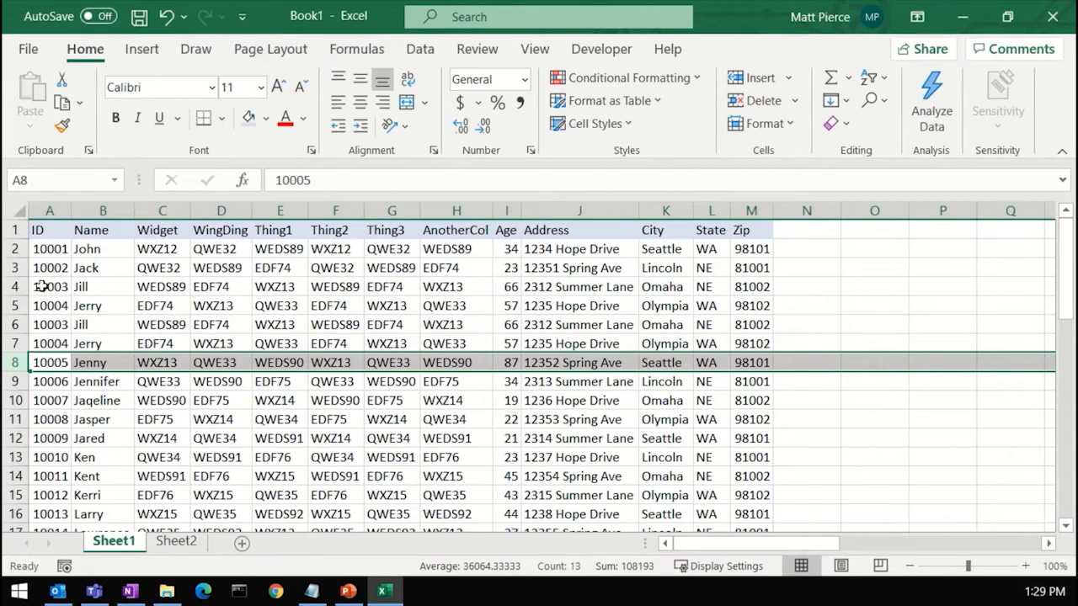
Step: Undo the insertion of the copied rows, leaving the original data order
drag(18, 287, 18, 306)
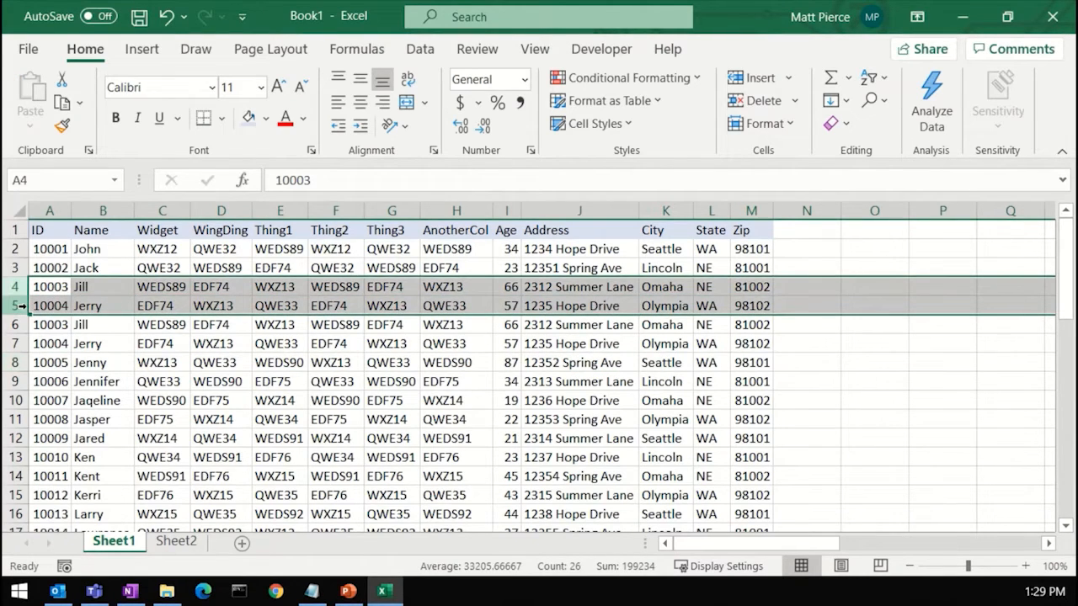
key(ctrl+c)
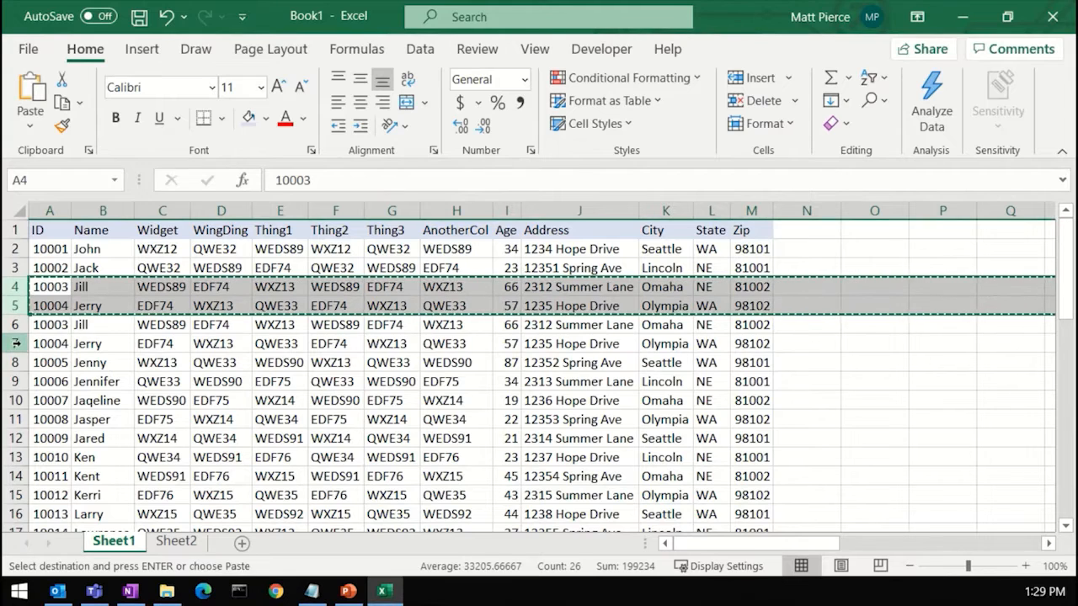
right_click(17, 401)
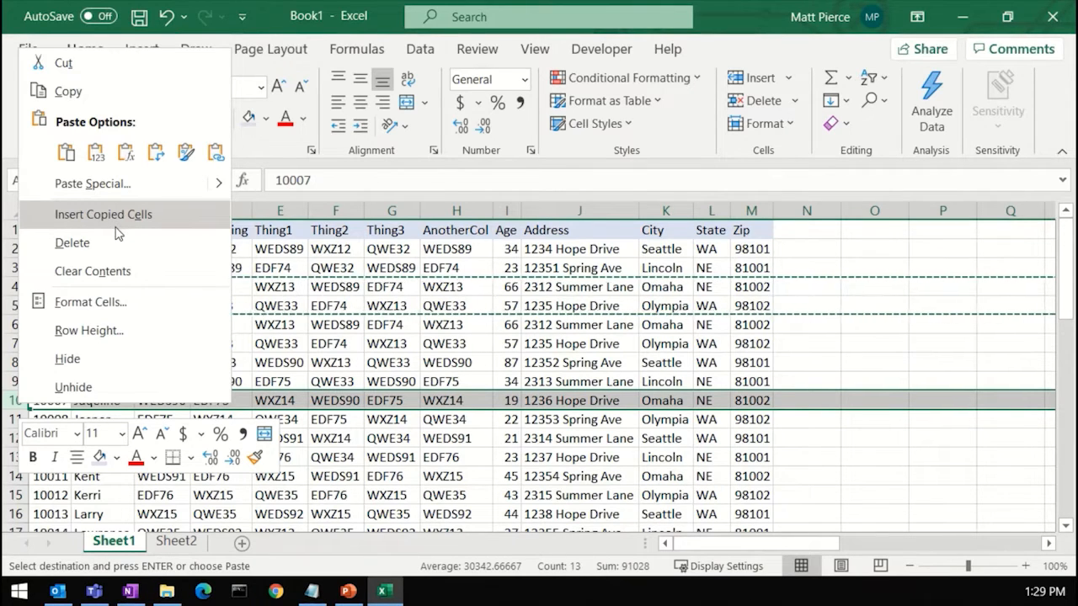
key(Escape)
key(ctrl+z)
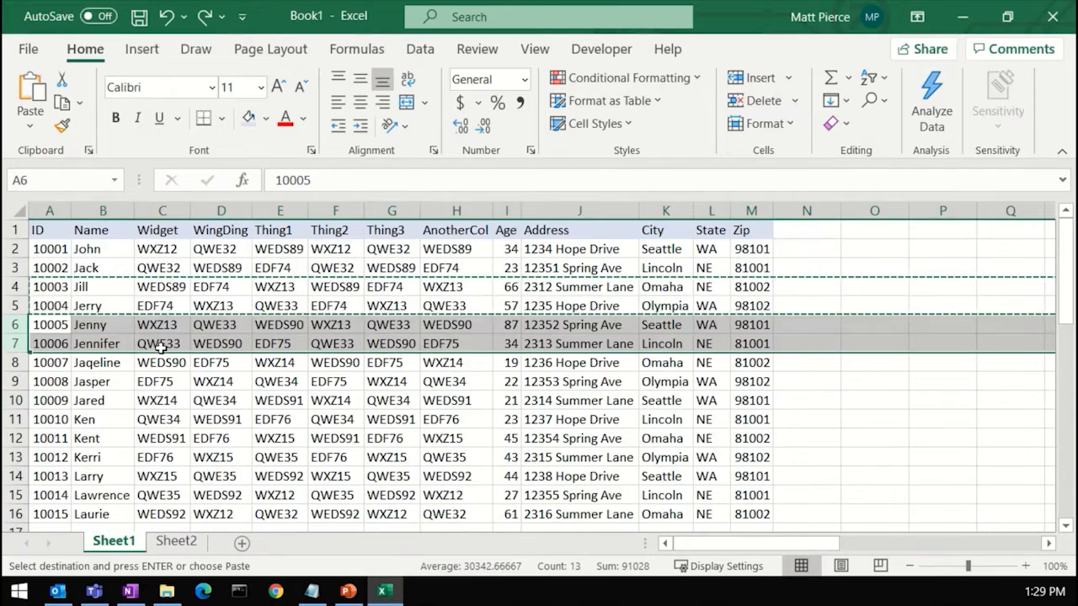
key(ctrl+z)
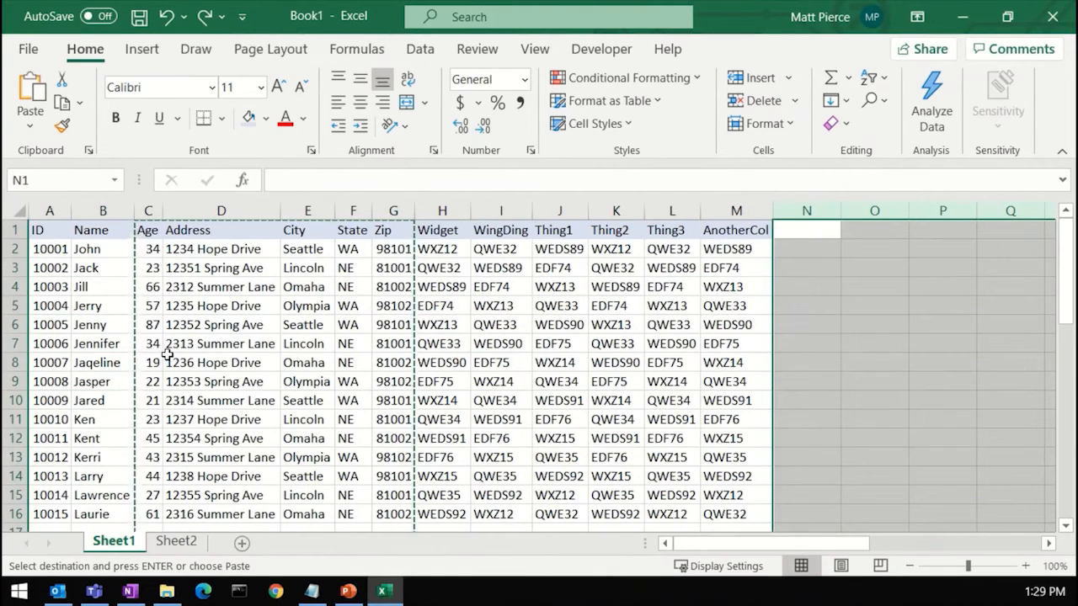
key(ctrl+y)
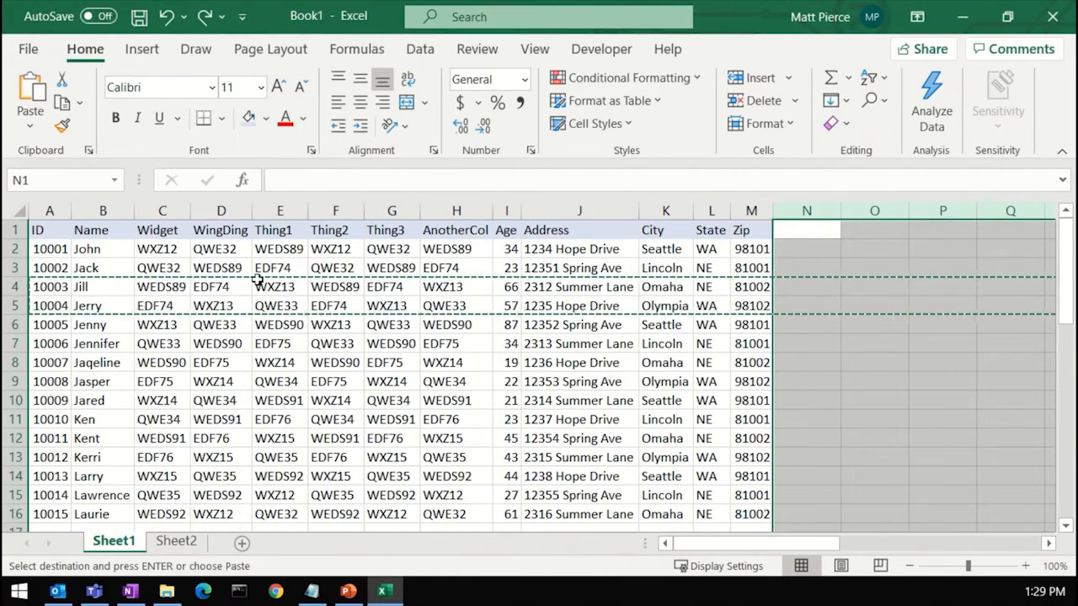
Step: Try to insert a copy of the Age column before the Address column
click(280, 210)
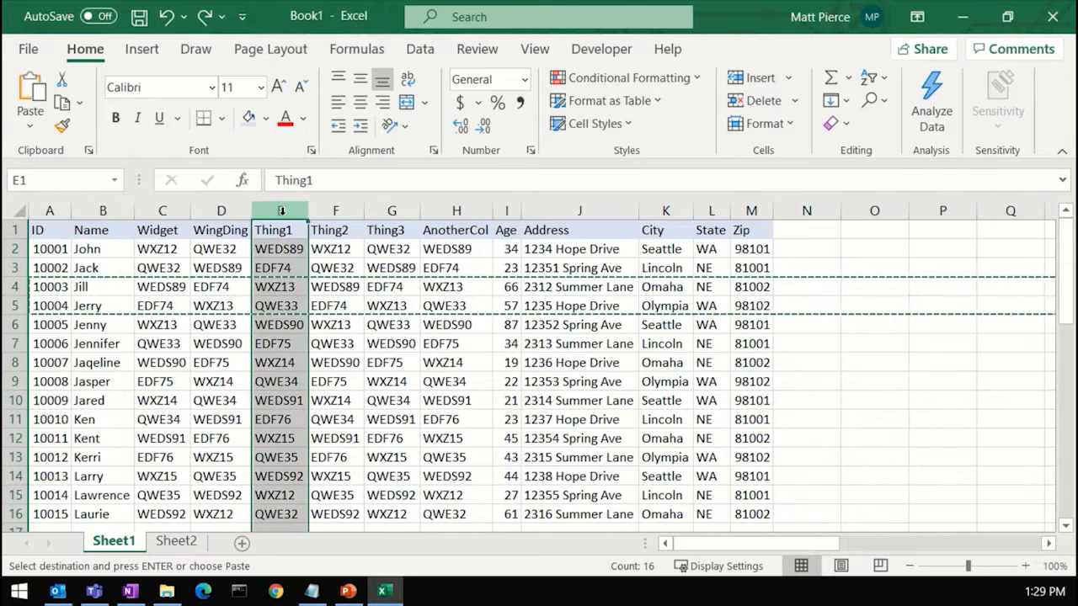
click(506, 211)
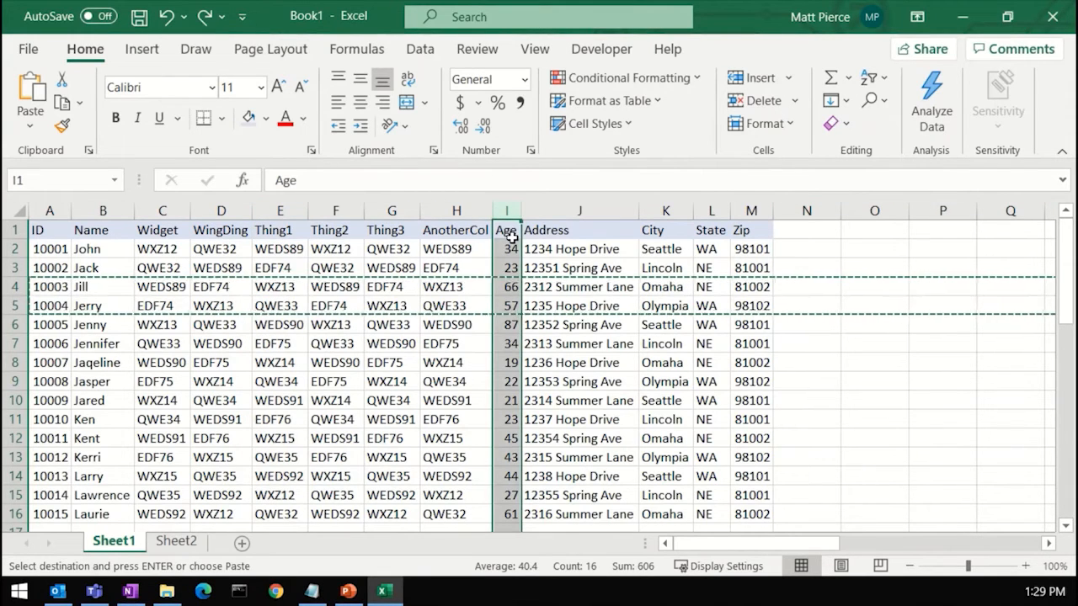
key(ctrl+c)
right_click(548, 212)
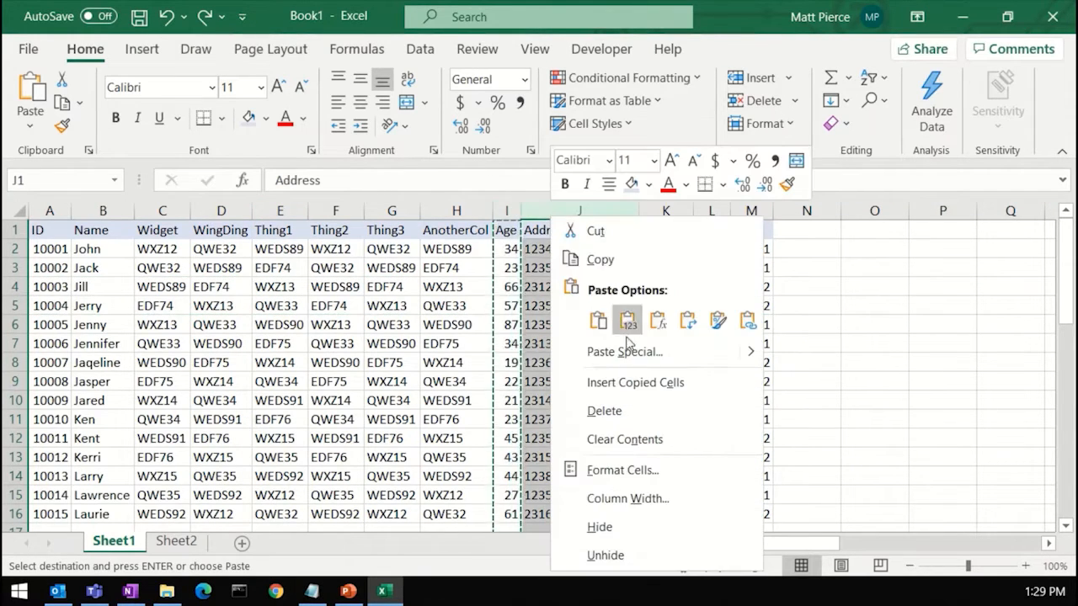
click(631, 384)
click(602, 344)
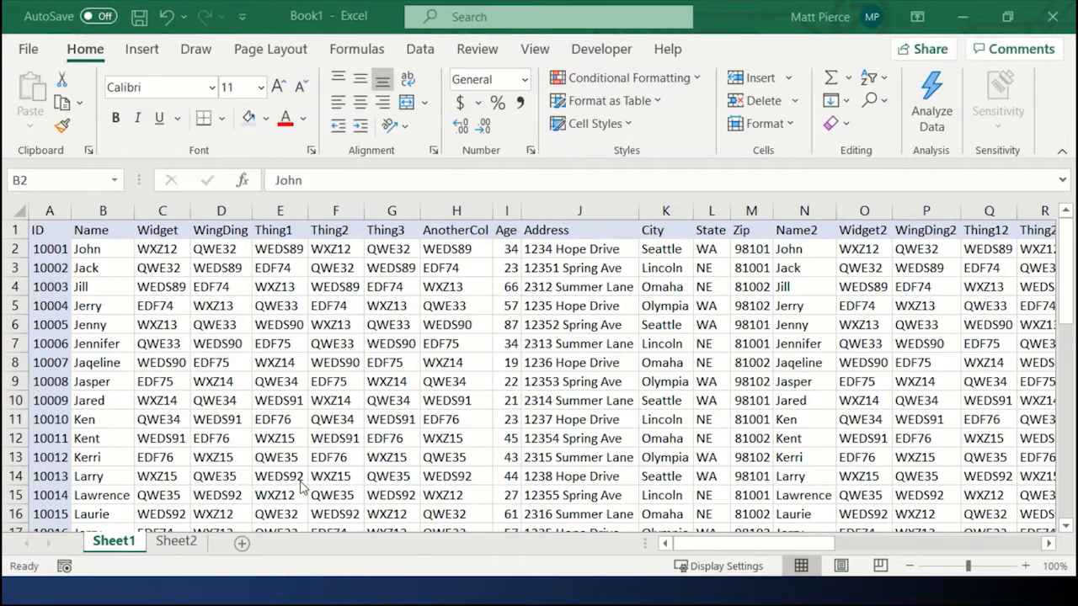
click(716, 544)
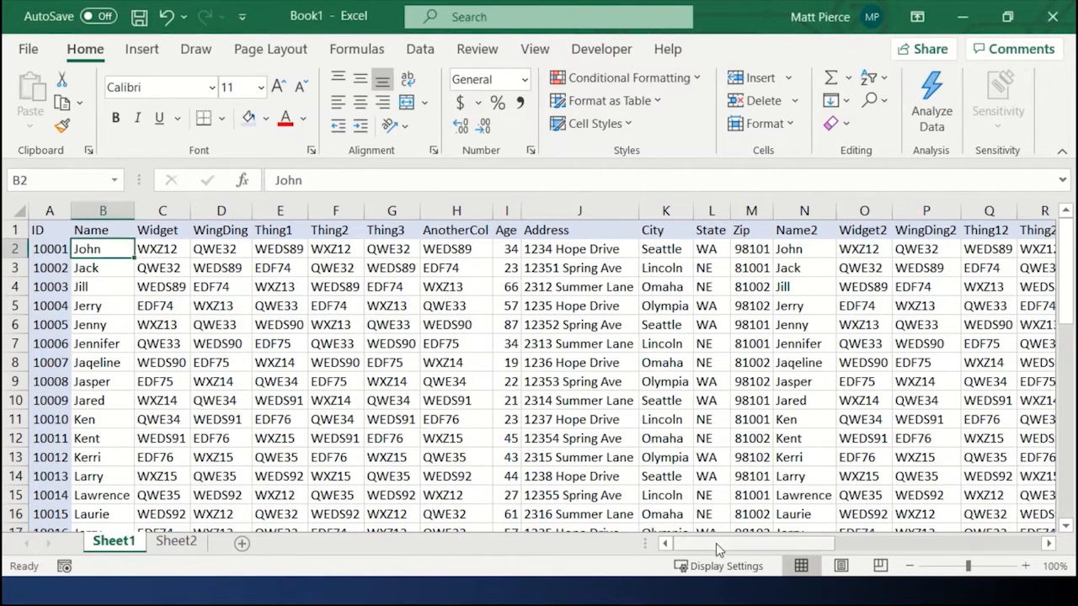
drag(748, 546, 878, 549)
click(893, 549)
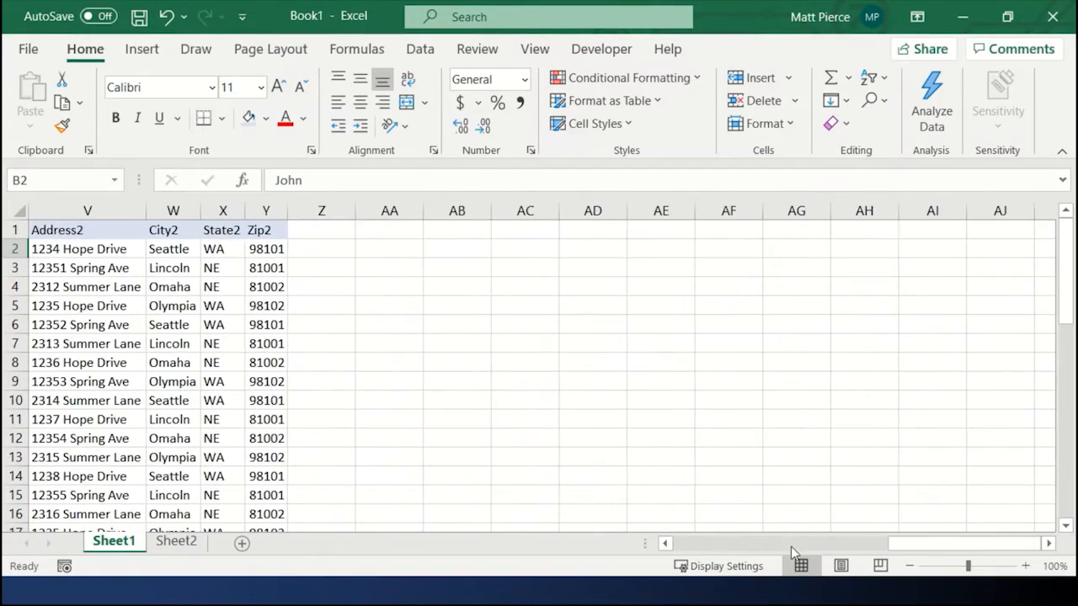
click(744, 548)
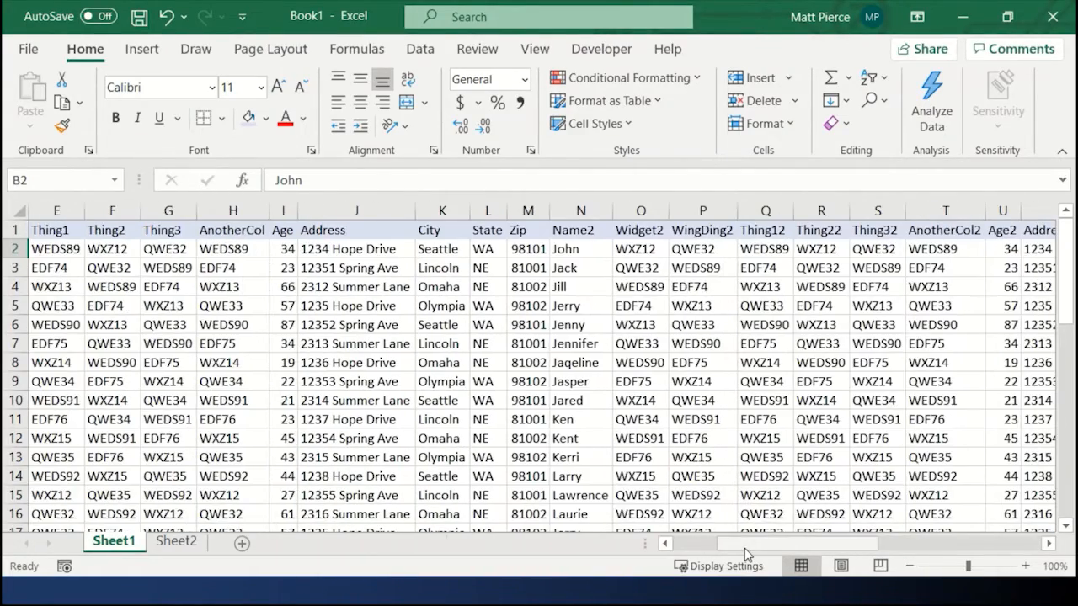
Step: Scroll across and down the worksheet to examine how far the data extends
drag(745, 549, 648, 546)
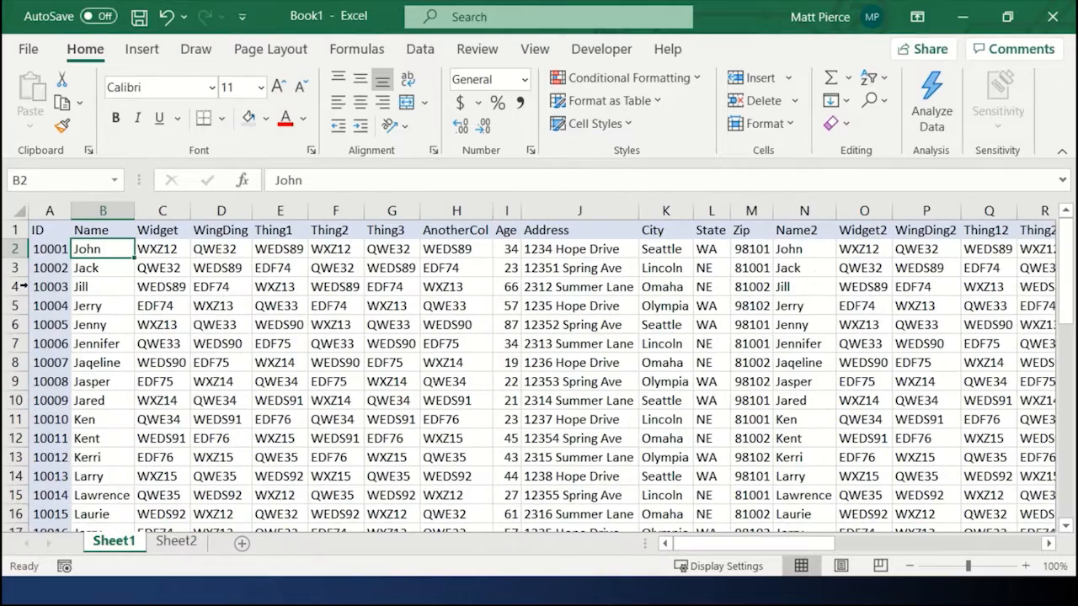
click(1019, 544)
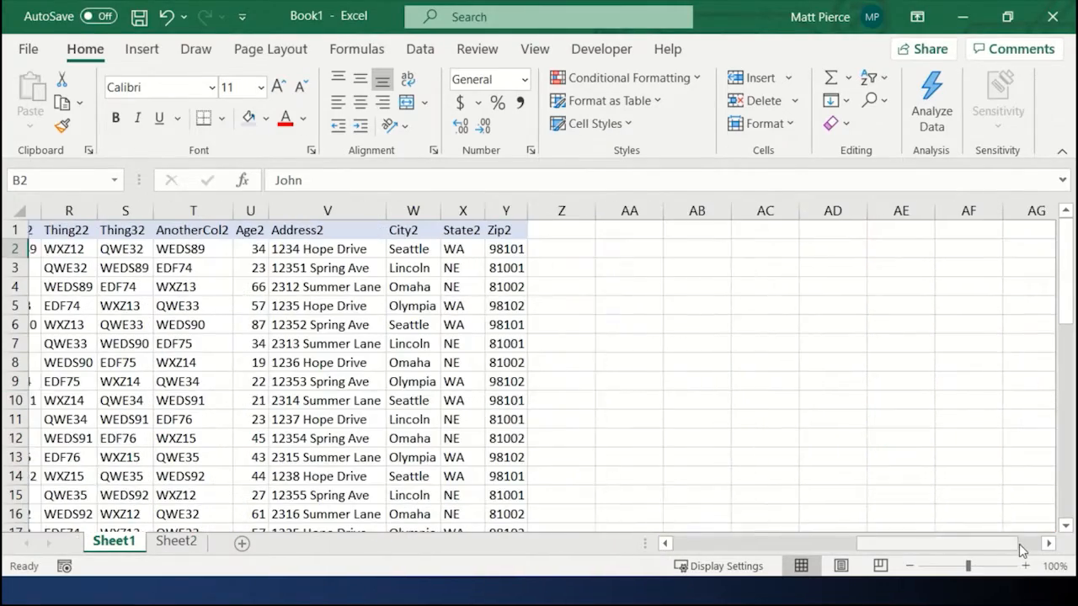
drag(996, 544, 722, 545)
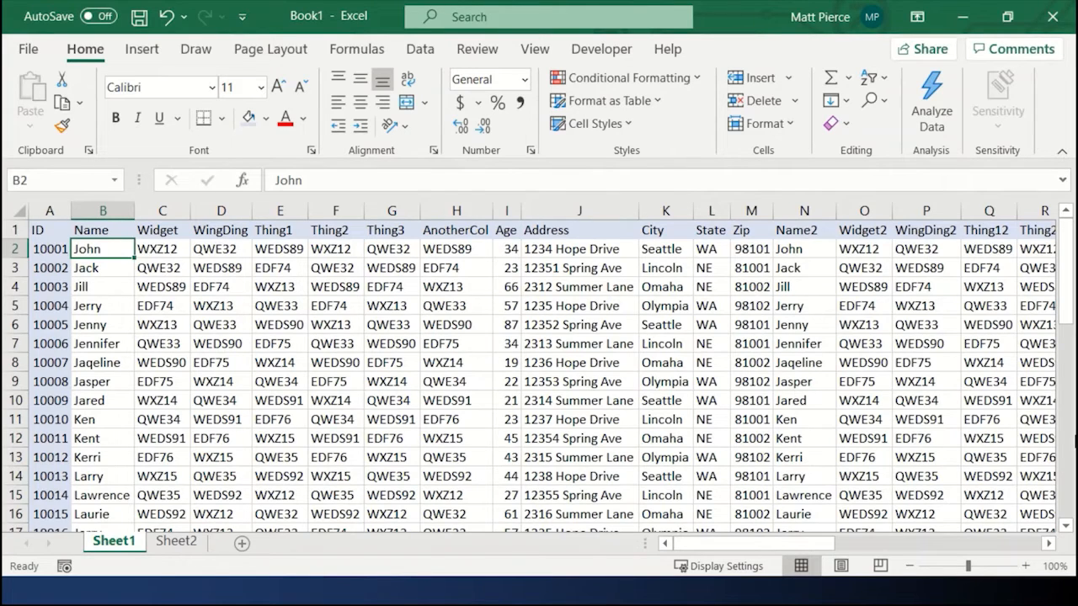
scroll(871, 464, down, 3)
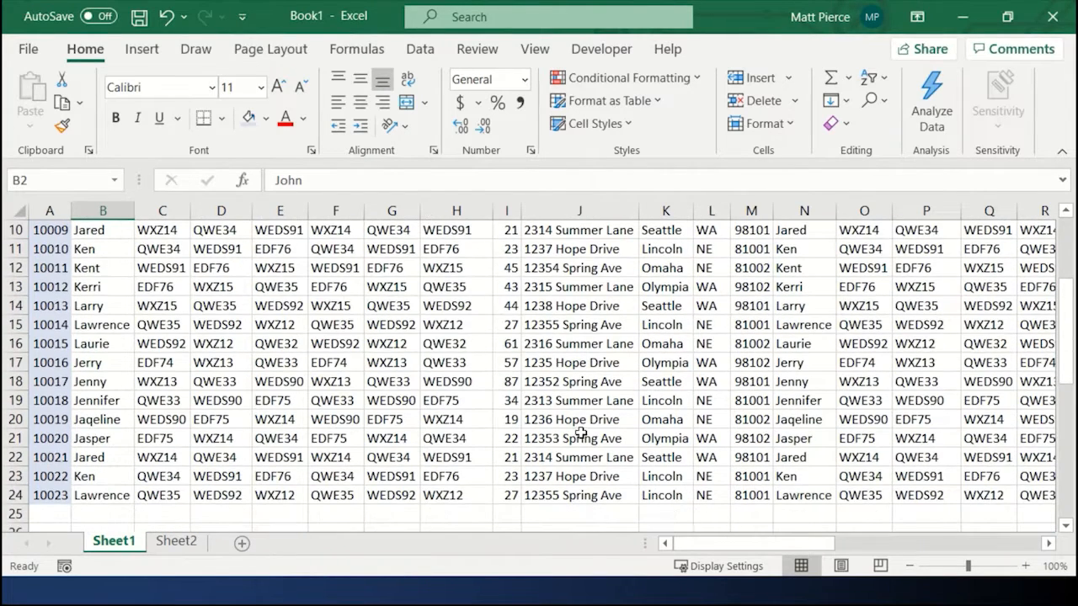
click(337, 344)
drag(282, 345, 325, 346)
scroll(327, 346, up, 3)
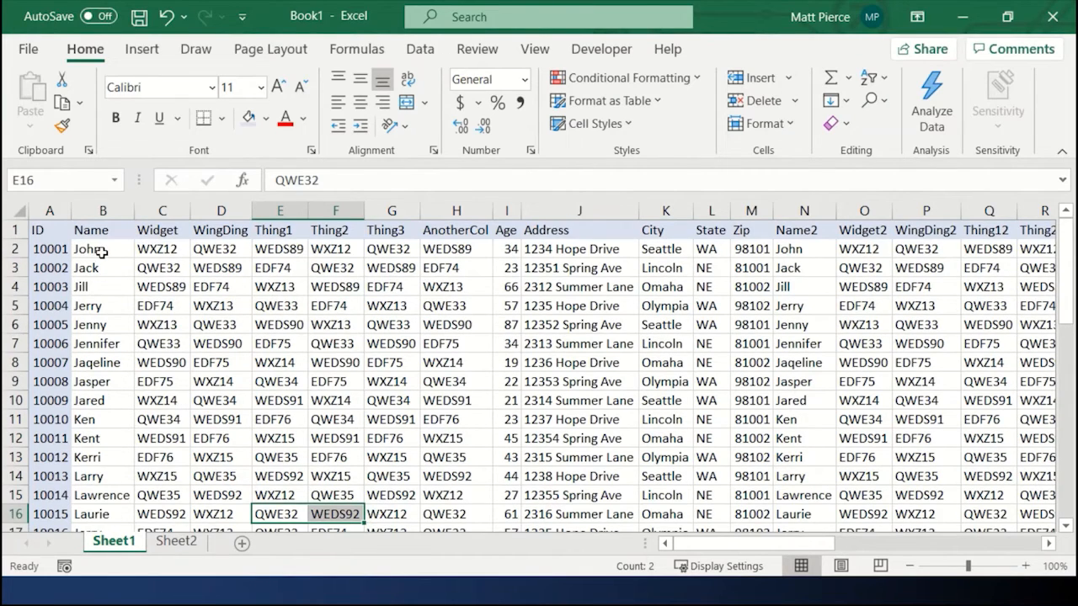
click(101, 251)
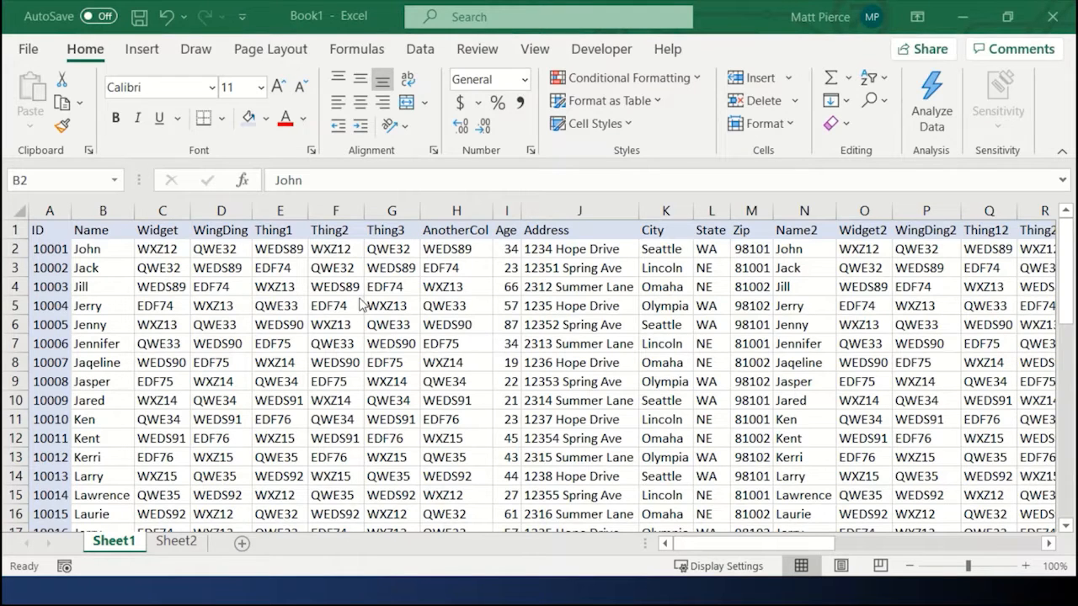
Step: Freeze the top row of the worksheet and scroll down to check the header stays in place
click(575, 434)
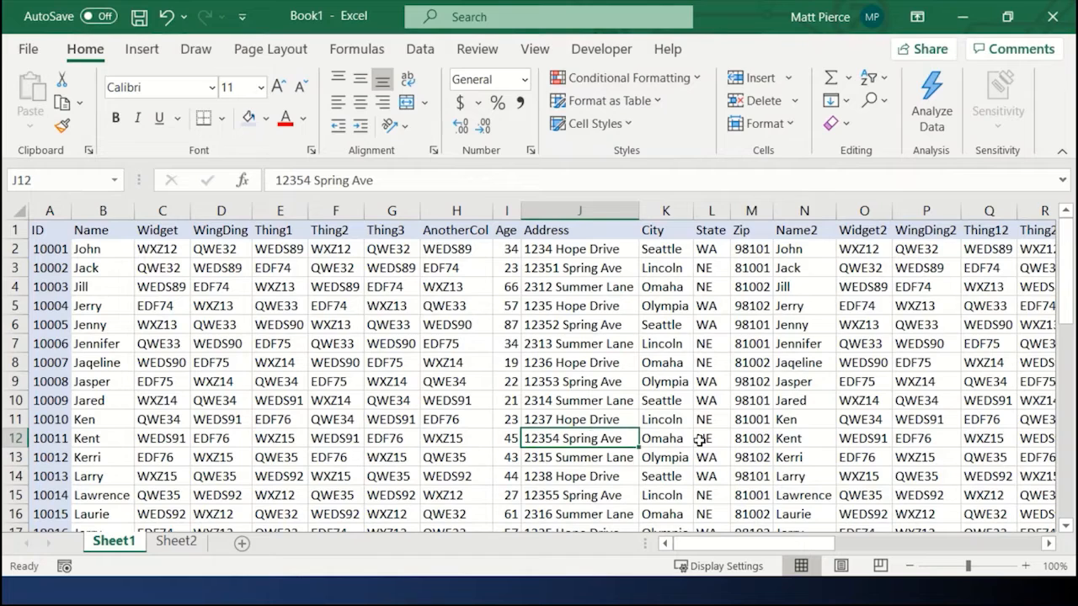
click(535, 49)
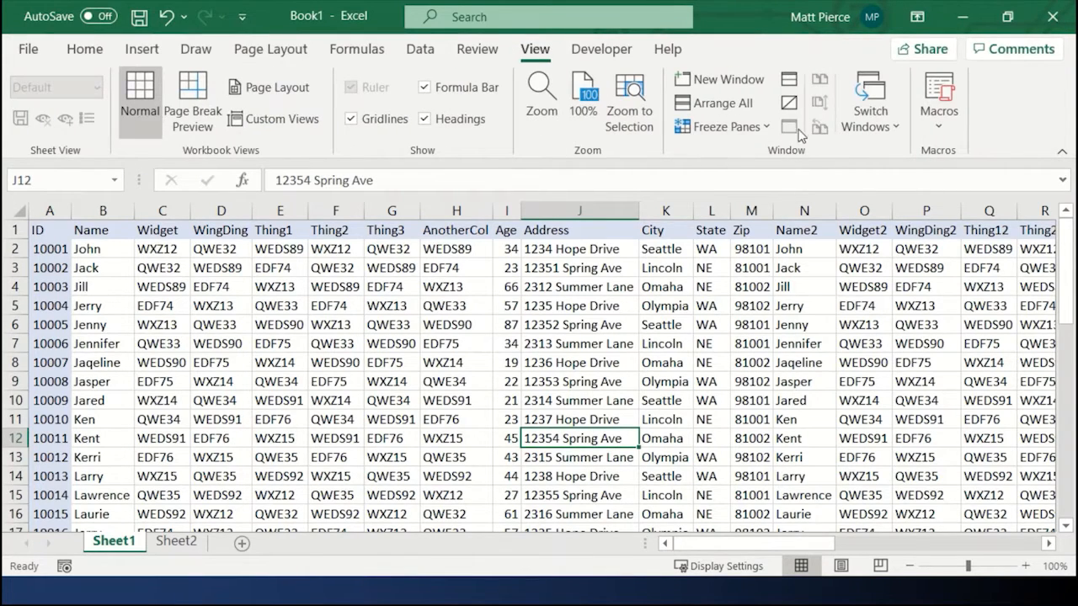
click(766, 128)
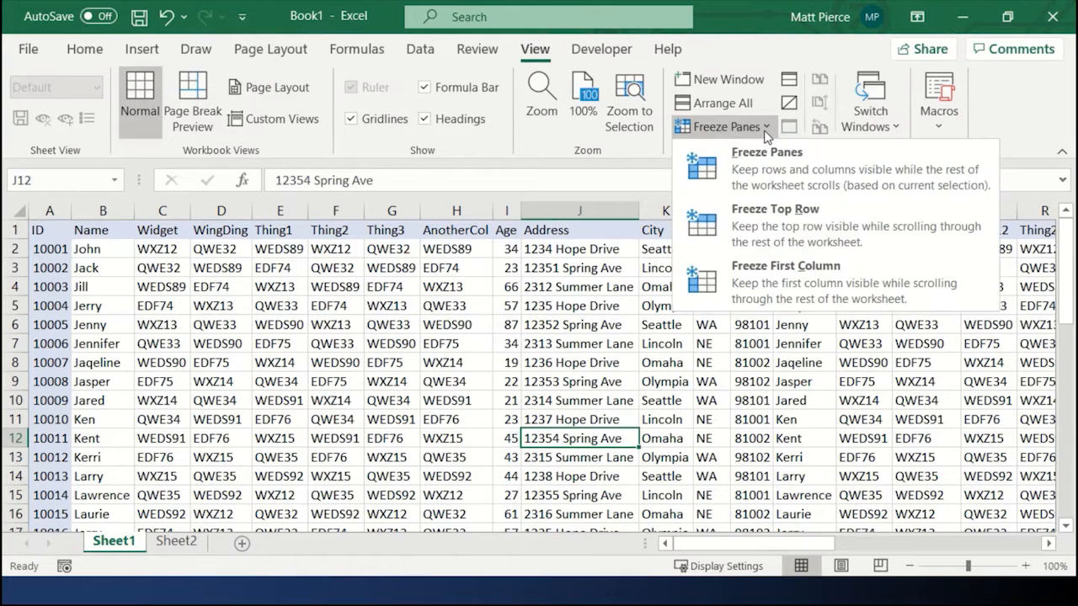
click(775, 223)
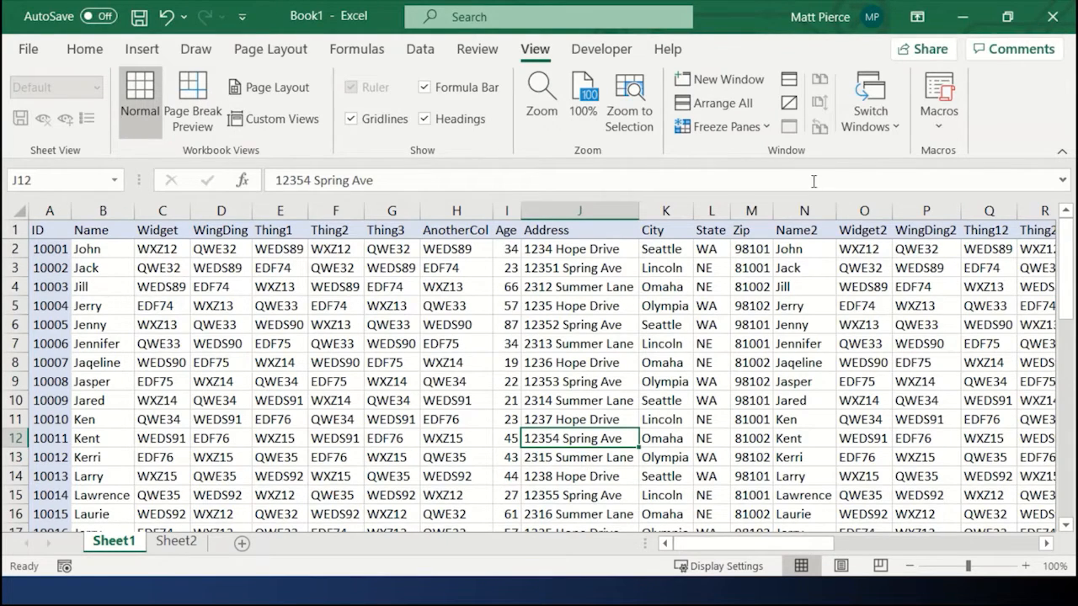
scroll(734, 277, down, 3)
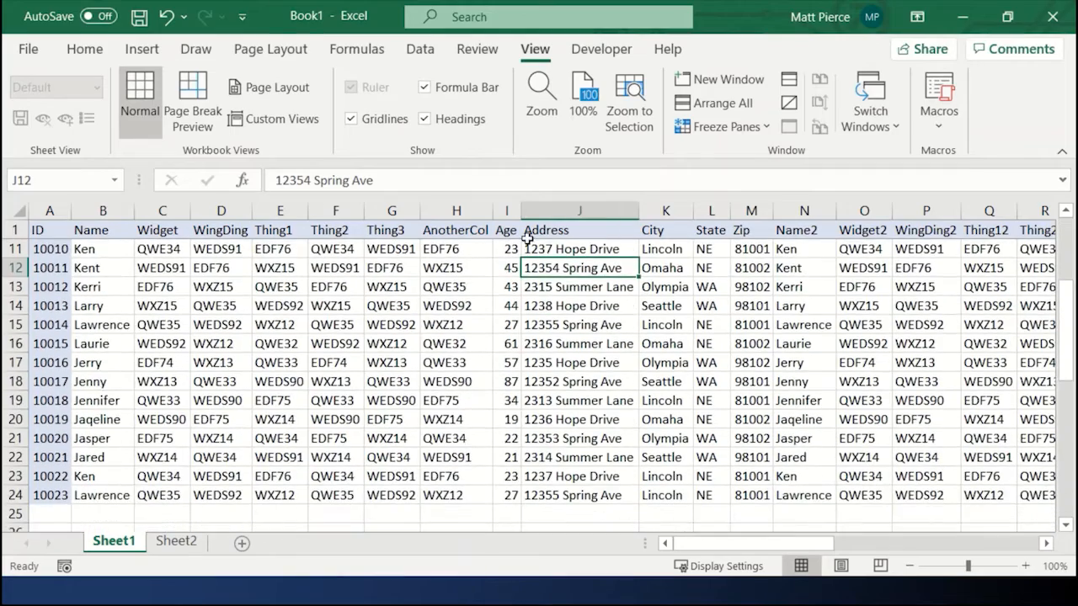
scroll(469, 248, down, 1)
scroll(464, 257, up, 5)
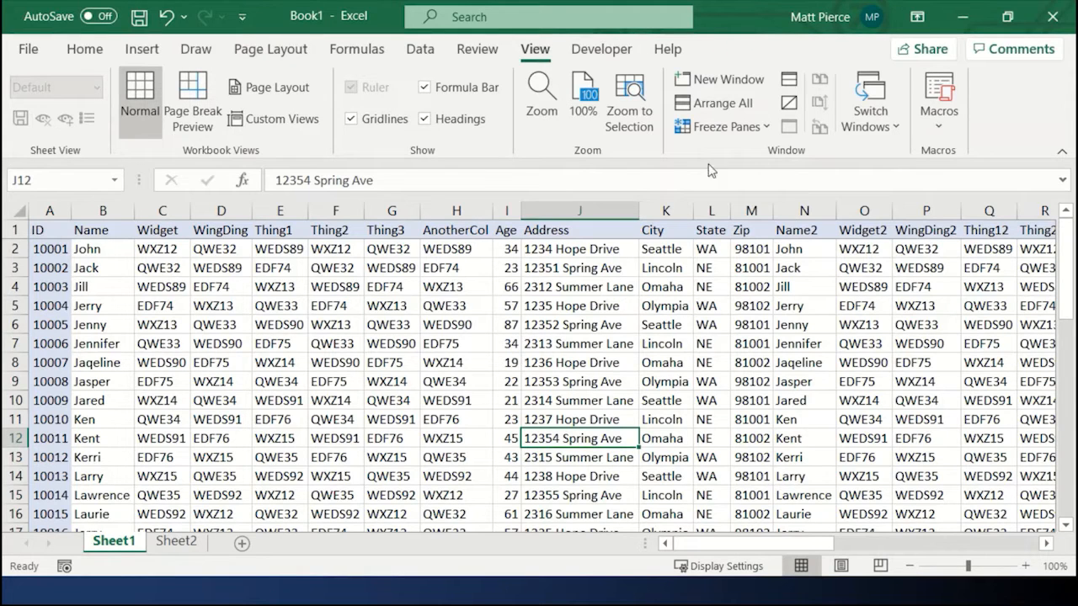
Step: Unfreeze the panes so all rows scroll again
click(724, 126)
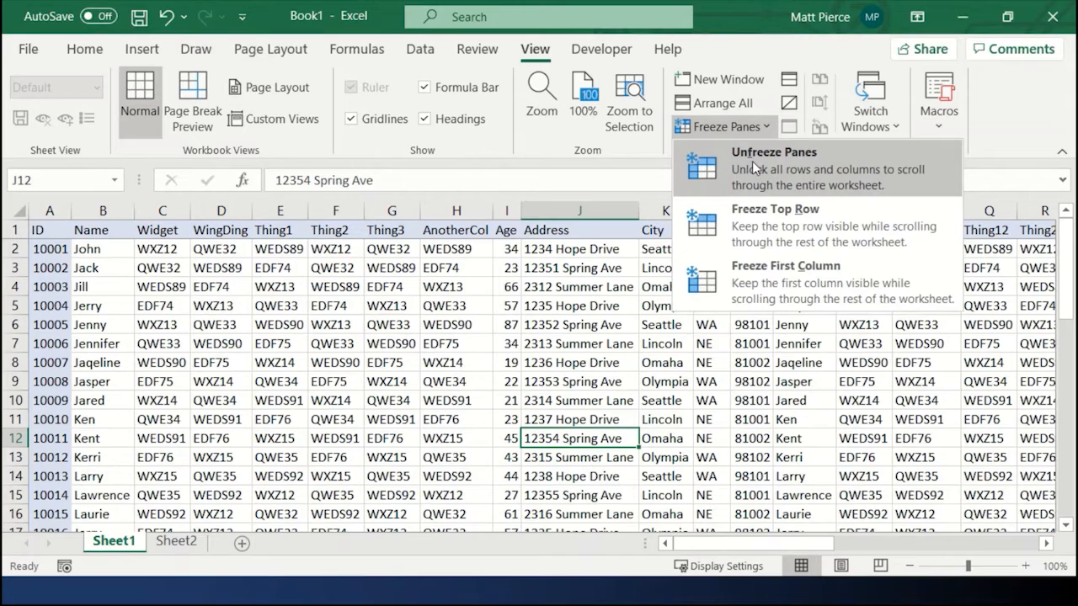
click(752, 160)
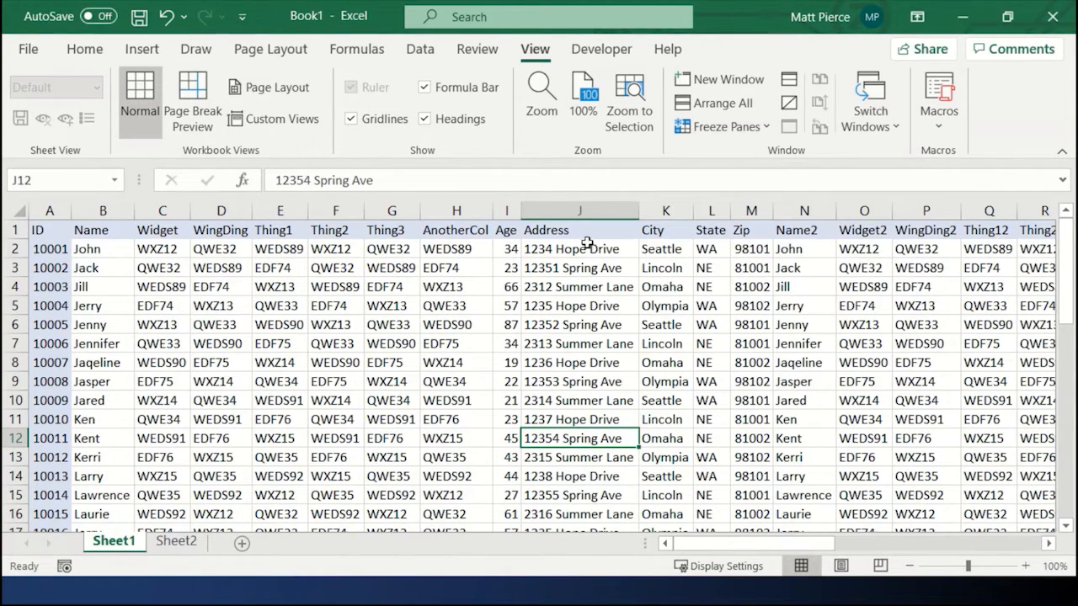
scroll(558, 310, down, 1)
scroll(557, 310, up, 1)
scroll(546, 240, down, 2)
scroll(544, 278, up, 2)
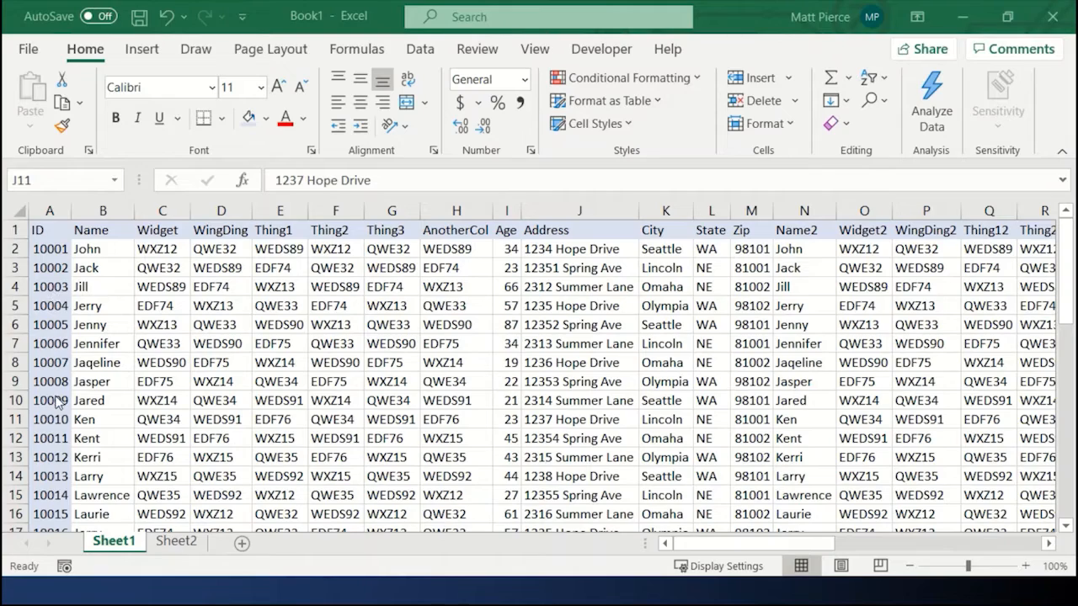
Step: Freeze the first column of the worksheet
click(810, 545)
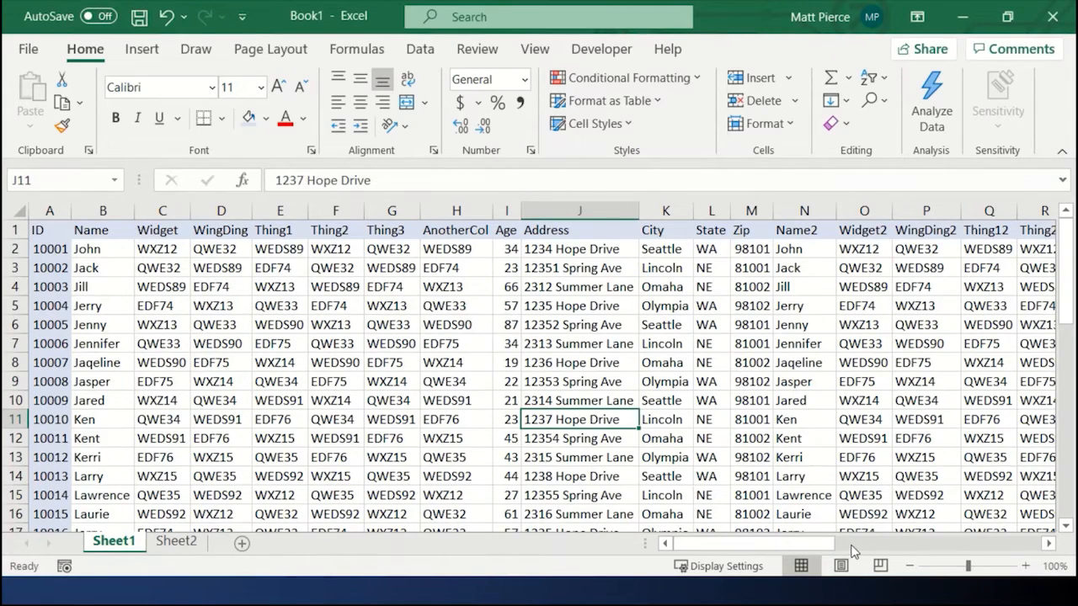
click(869, 544)
click(774, 547)
click(442, 360)
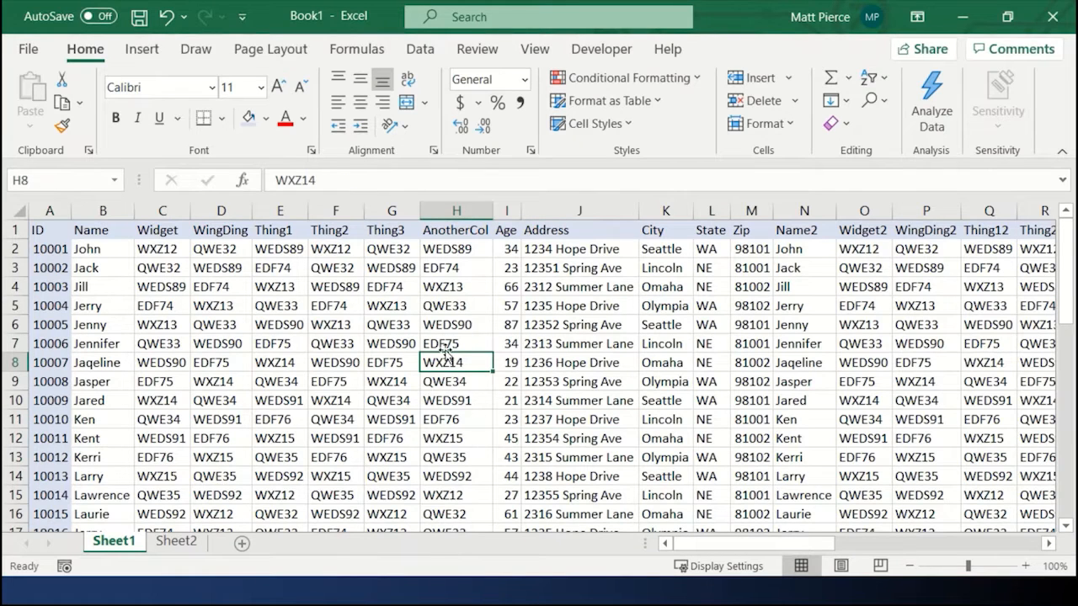
click(536, 49)
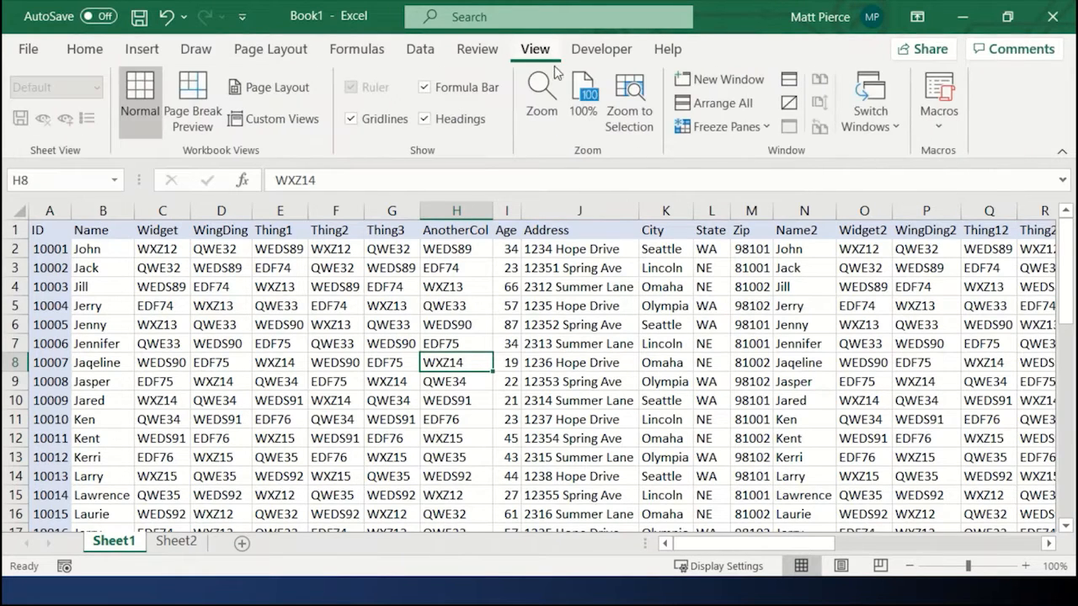
click(744, 128)
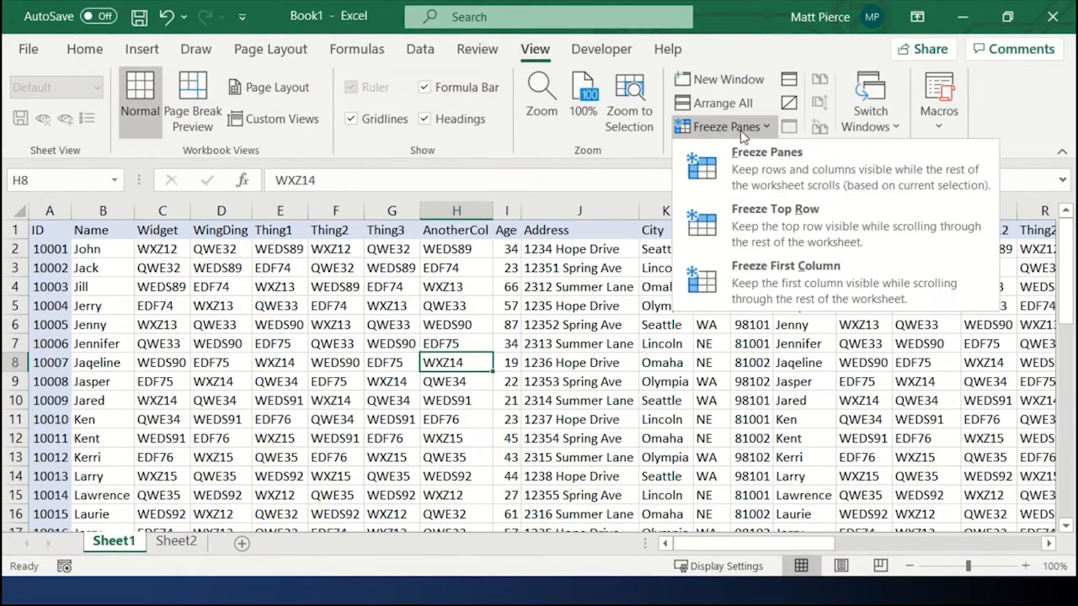
click(776, 278)
click(783, 268)
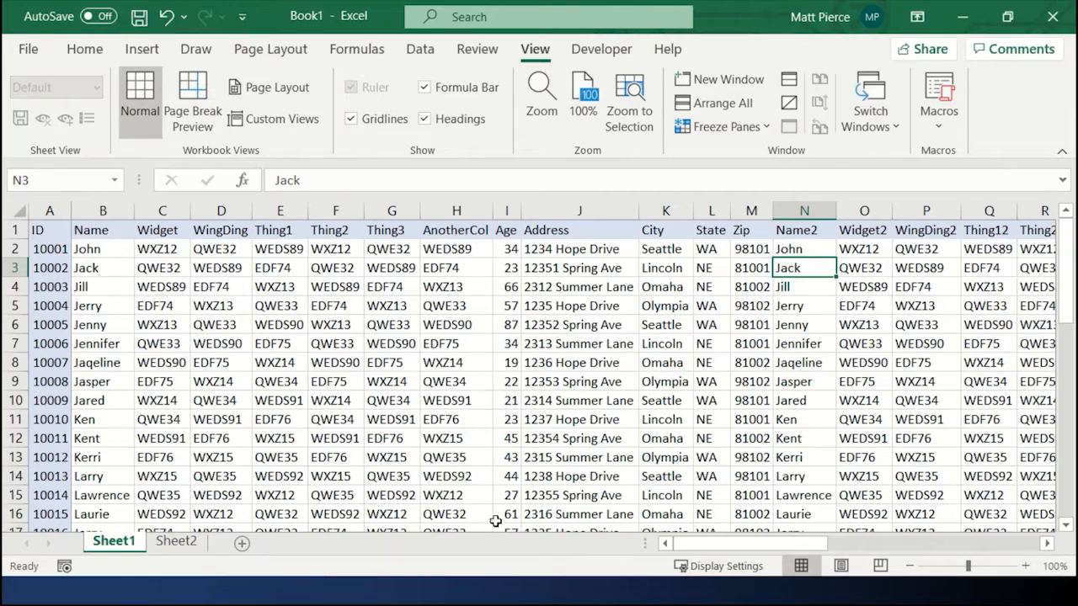
Step: Scroll sideways and move across cells to examine how the frozen ID column behaves
drag(730, 550, 886, 546)
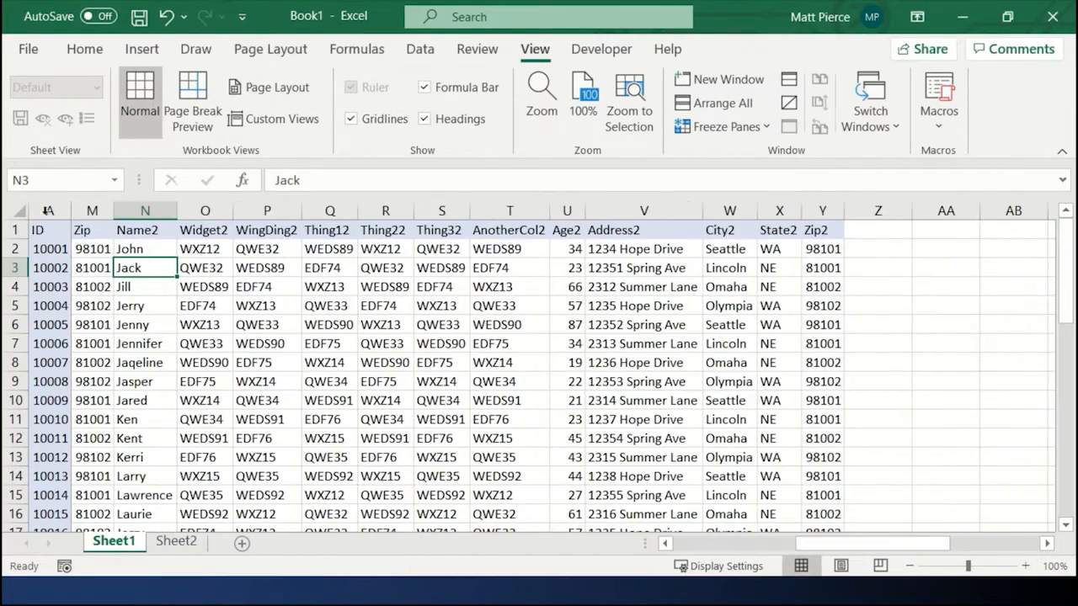
drag(876, 546, 708, 549)
click(390, 344)
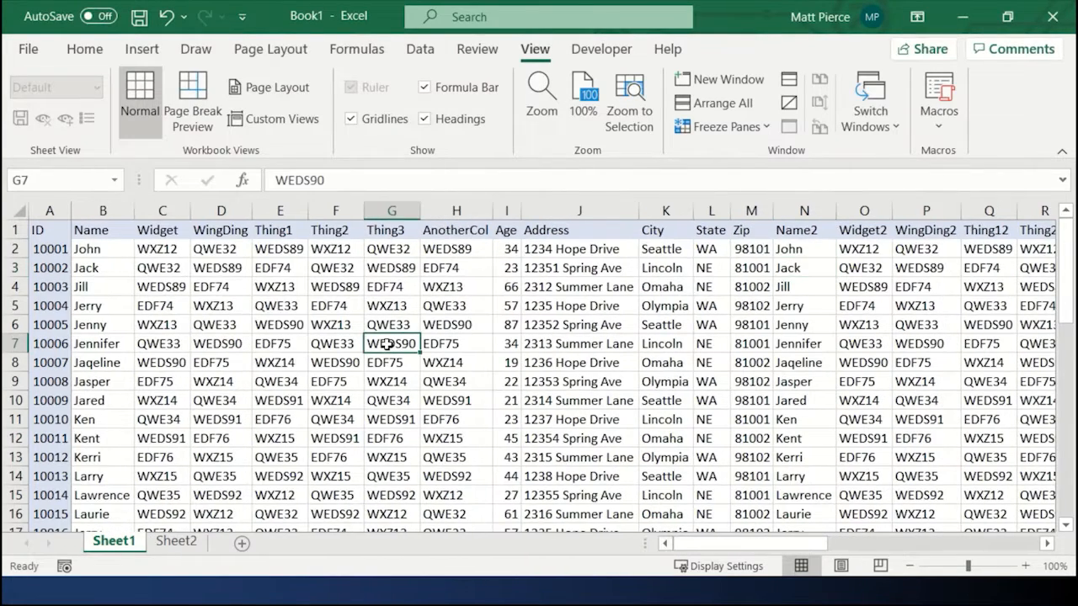
key(Left)
key(Left)
key(Left)
key(Right)
key(Right)
key(Right)
key(Right)
key(Right)
key(Right)
key(Right)
key(Right)
key(Right)
key(Right)
key(Right)
key(Right)
key(Right)
key(Right)
key(Right)
key(Right)
key(Right)
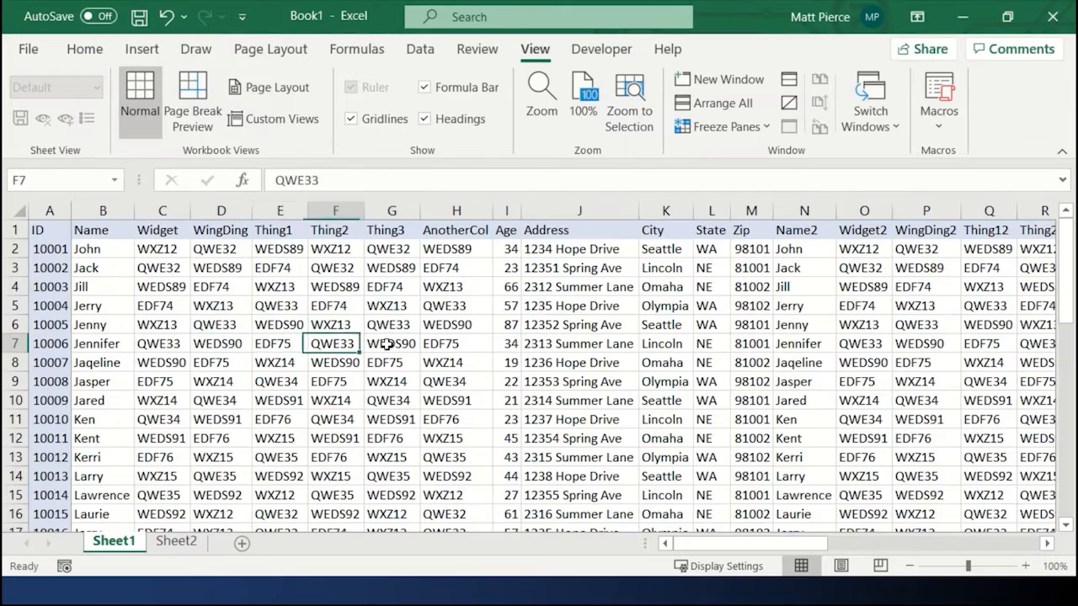
key(Right)
key(Right)
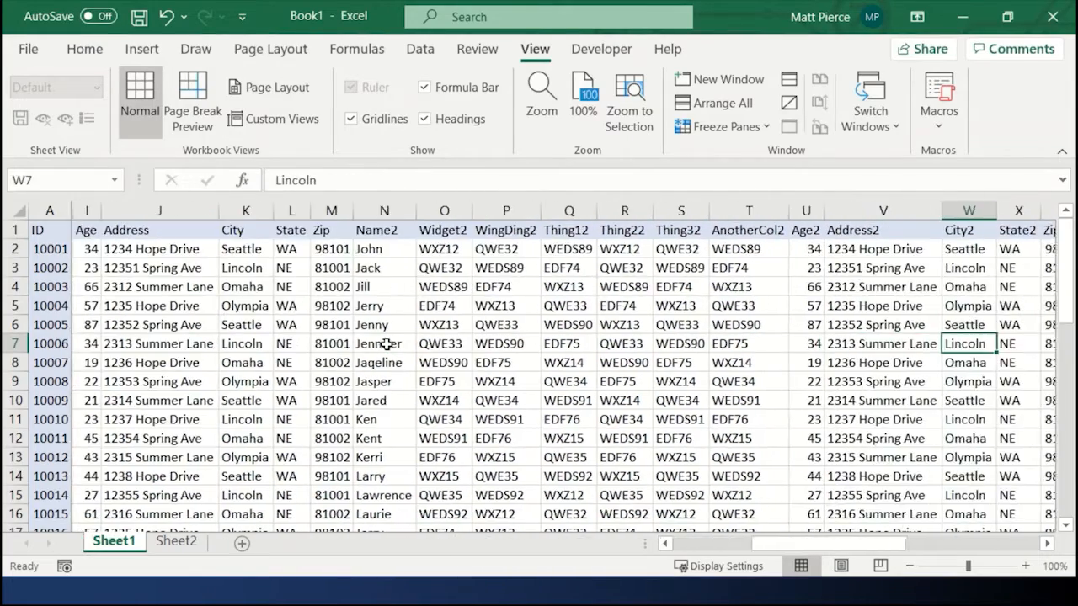
key(Home)
key(Right)
key(Right)
key(Right)
key(Right)
key(Right)
key(shift+F10)
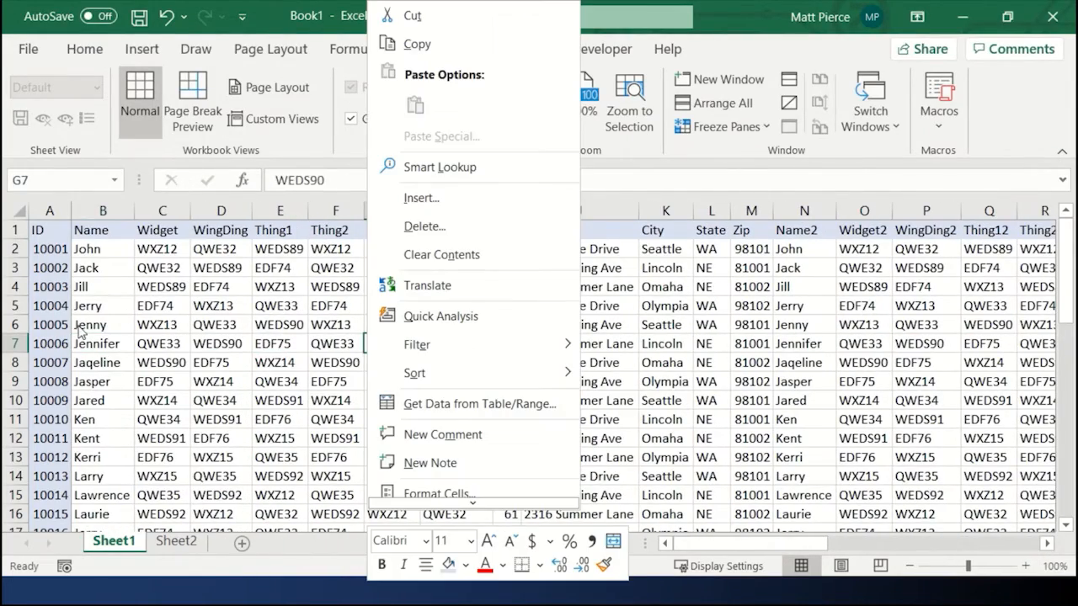
key(Escape)
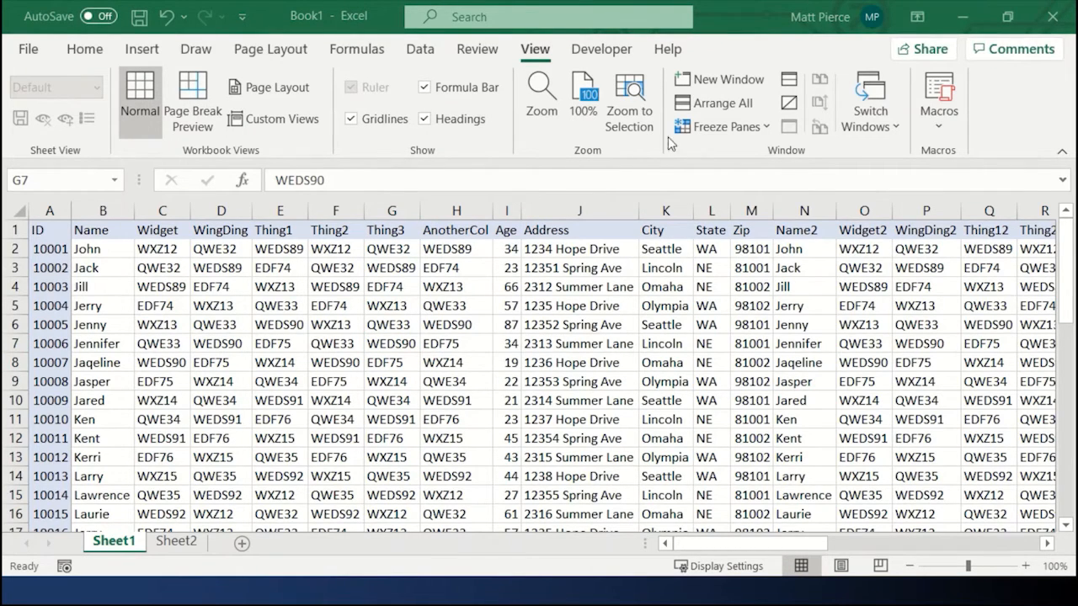
Step: Unfreeze the panes and scroll through the sheet freely
click(743, 128)
click(750, 153)
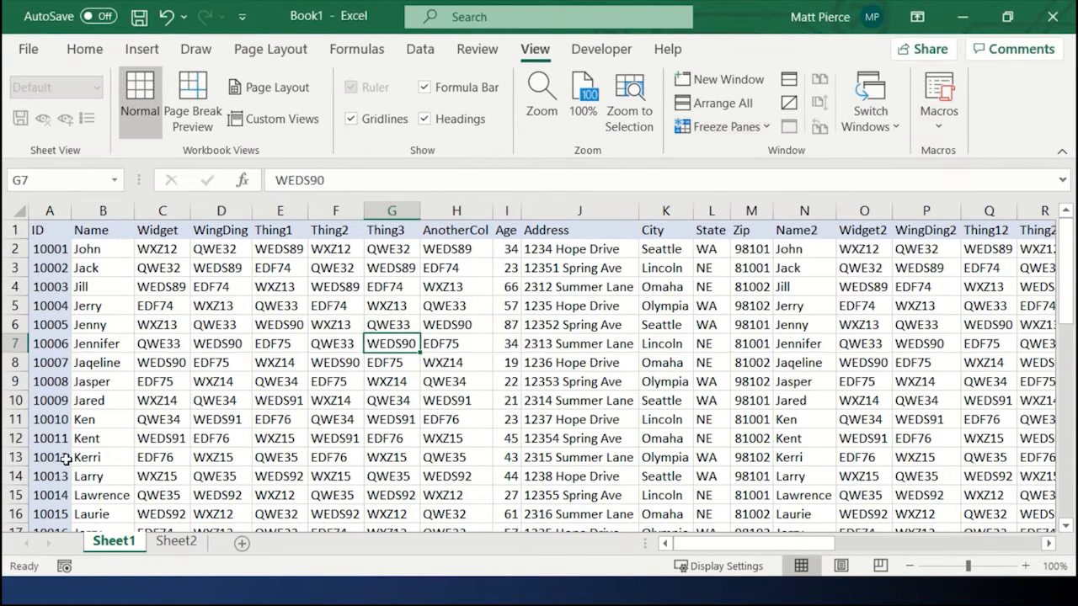
click(160, 362)
scroll(160, 375, down, 1)
scroll(160, 375, down, 1)
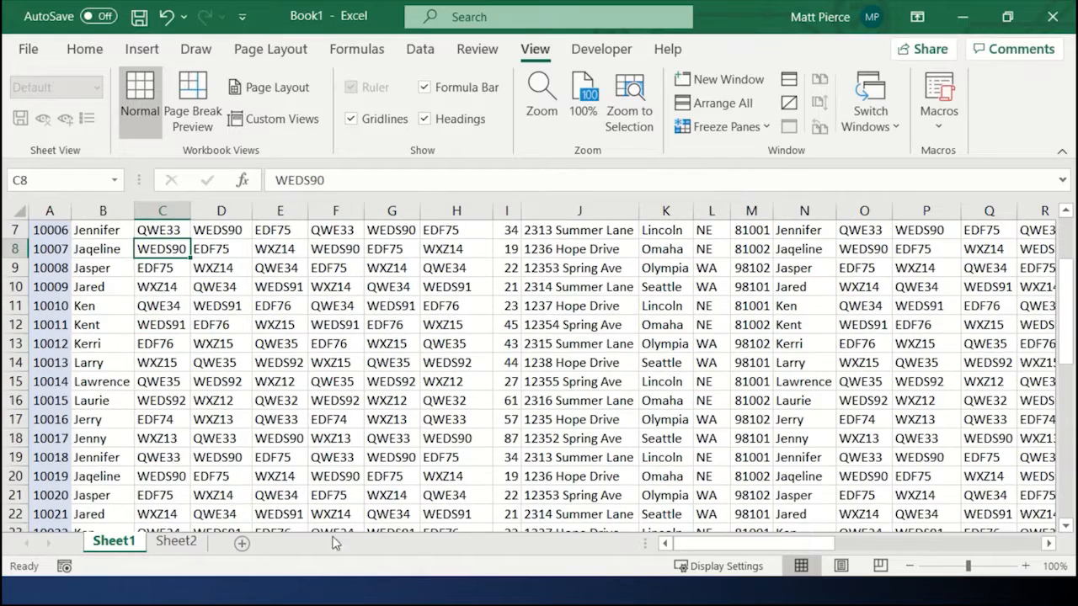
drag(803, 545, 859, 546)
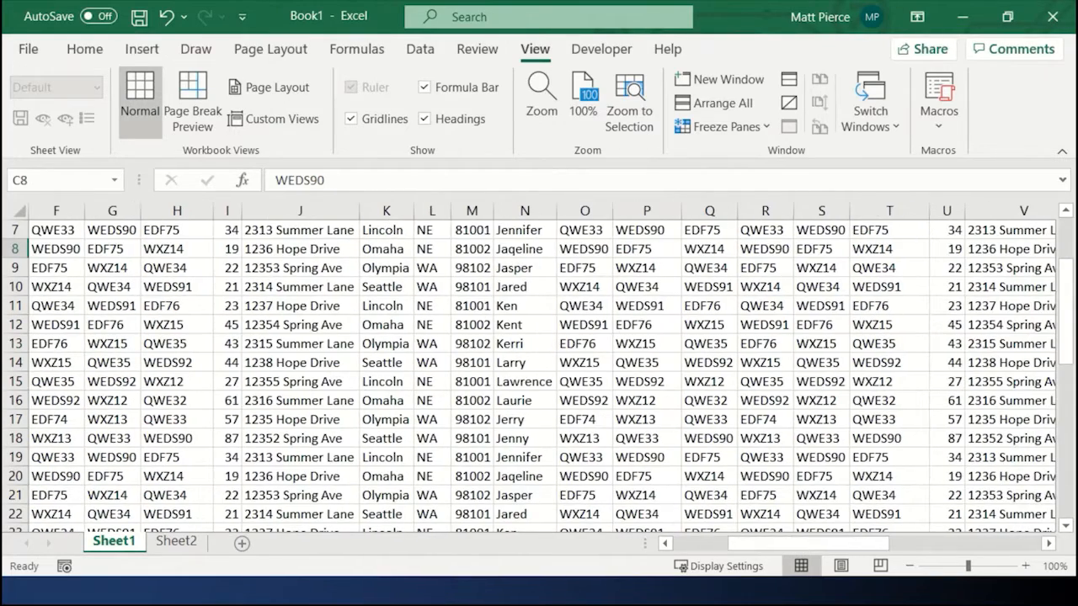
drag(757, 547, 674, 549)
drag(1068, 270, 1068, 227)
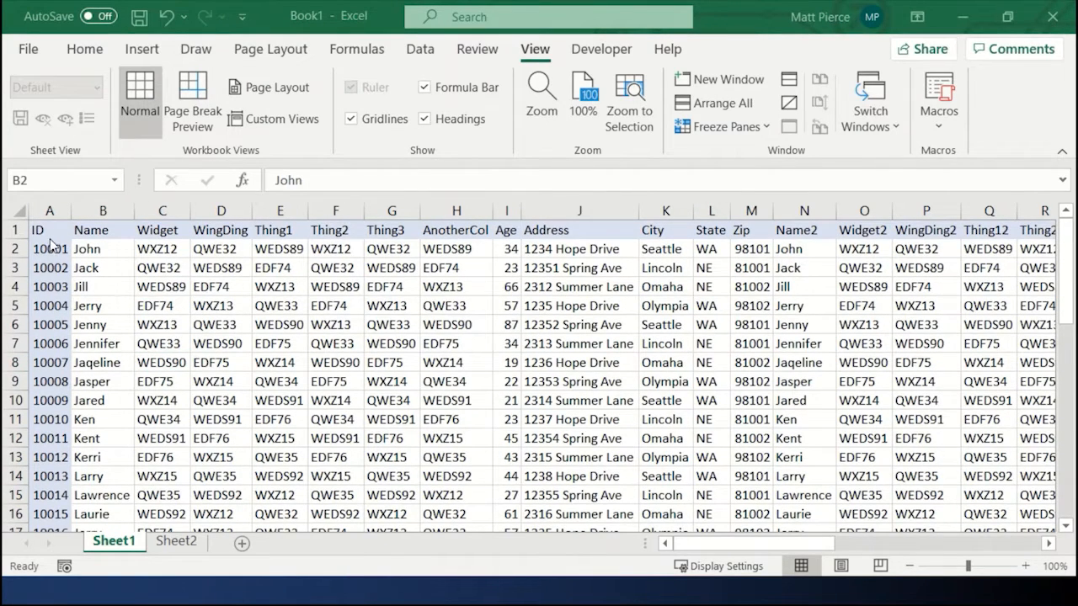
Step: Freeze panes at cell B2 so the header row and ID column both stay visible
click(98, 249)
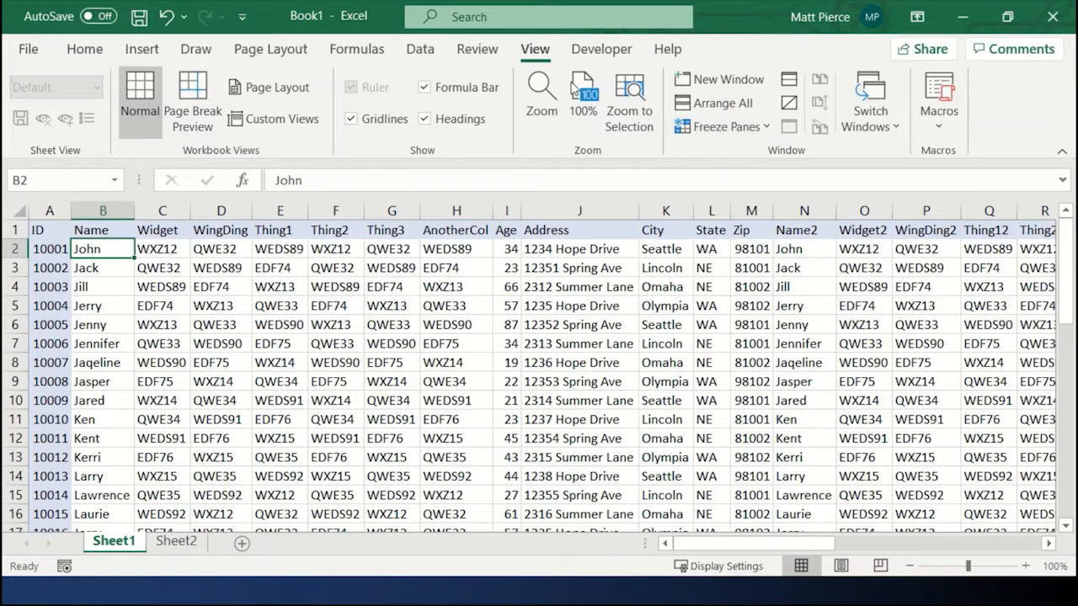
click(764, 131)
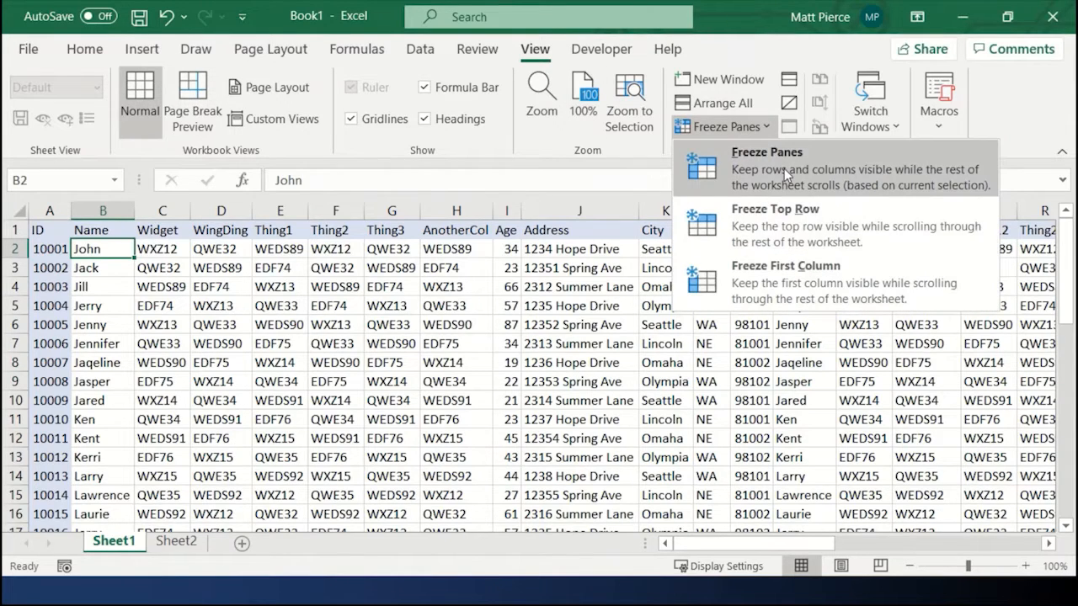
click(784, 168)
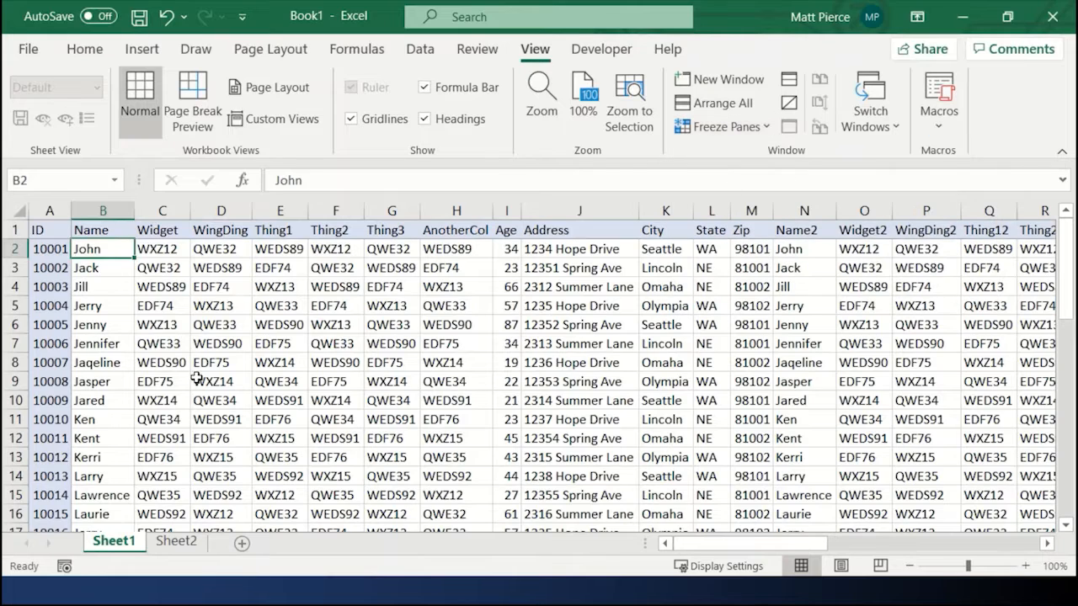
click(208, 347)
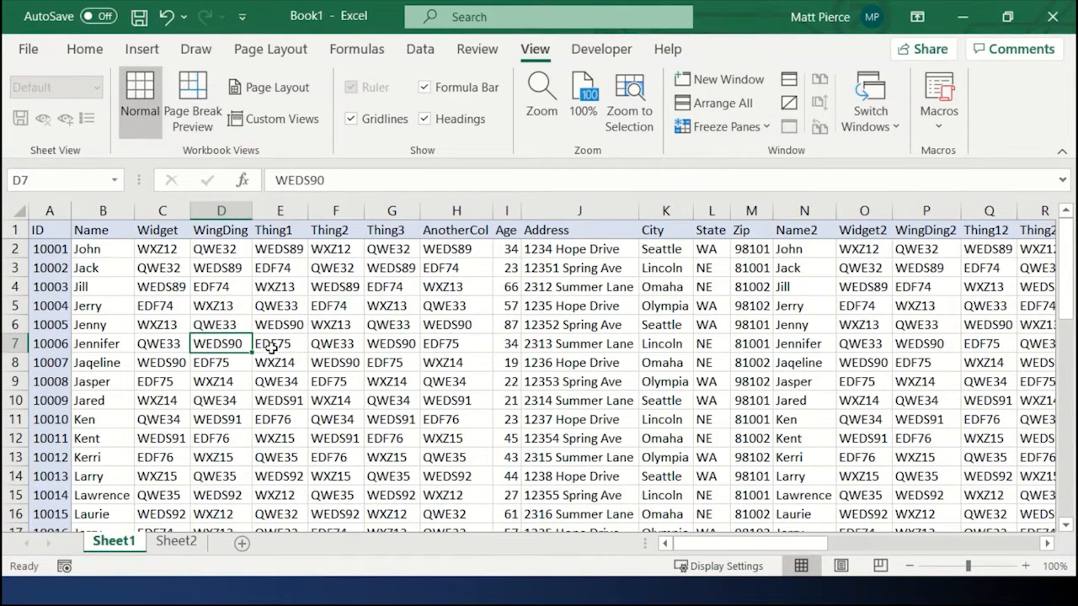
scroll(261, 352, down, 4)
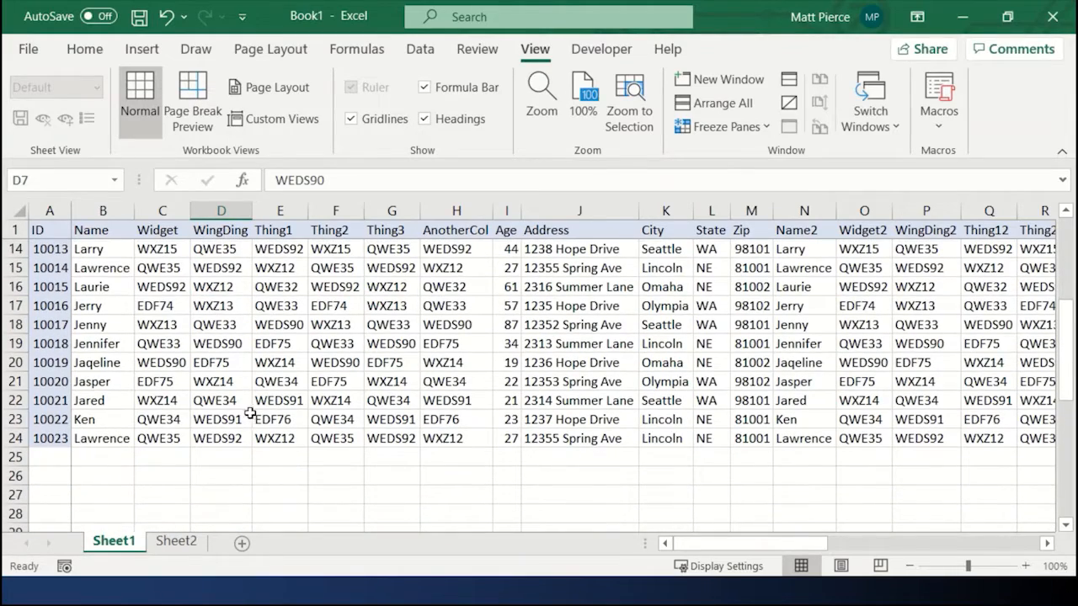
Step: Scroll sideways and back up to check how the frozen header row and ID column behave
click(1047, 544)
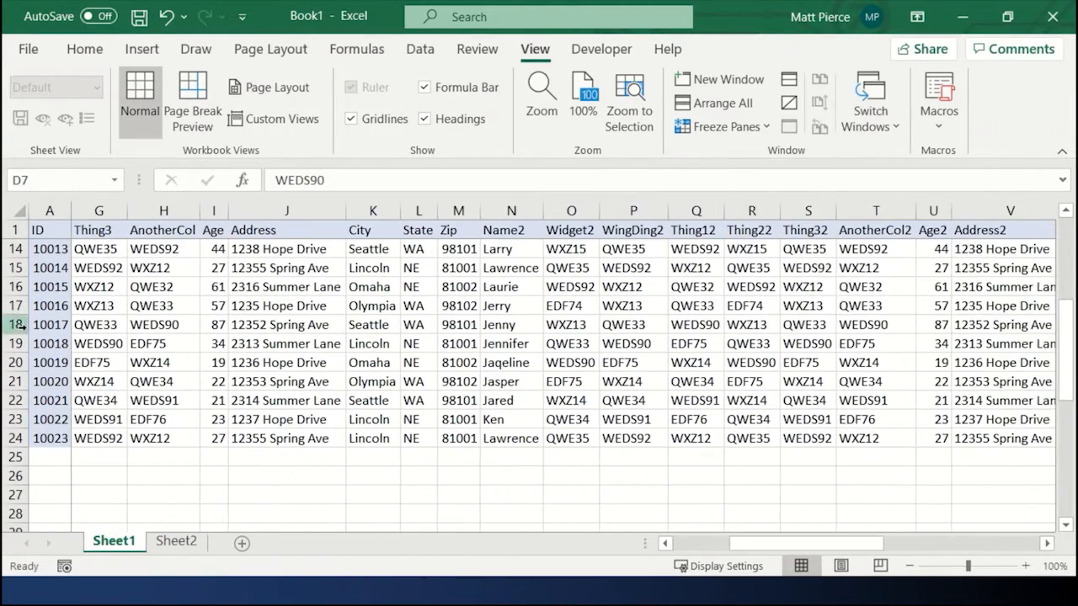
click(665, 544)
scroll(115, 427, up, 4)
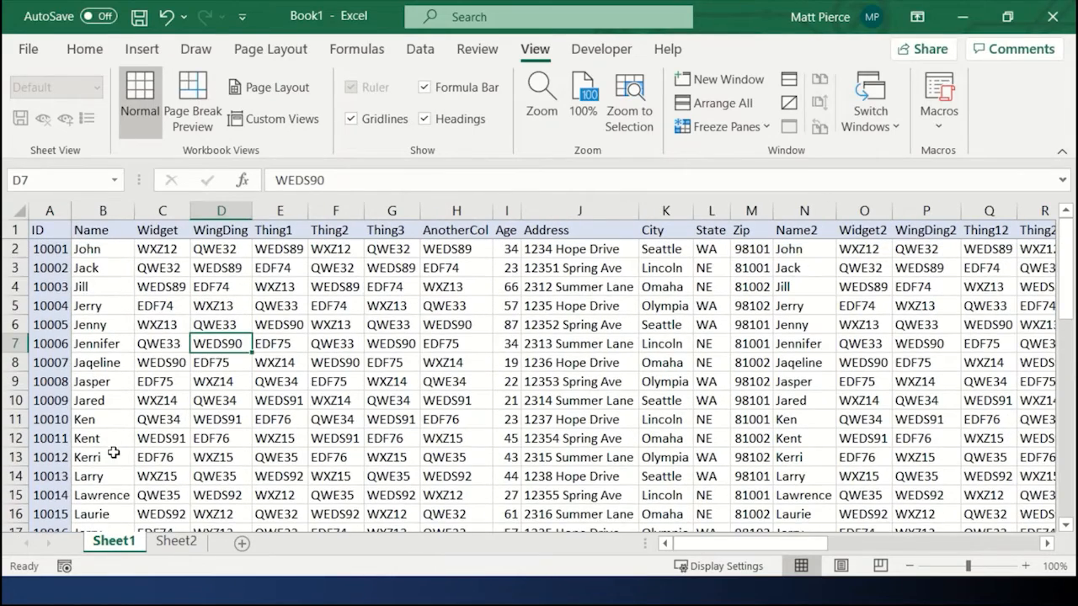
Step: Select cell D6 and unfreeze the panes, scrolling to confirm the sheet moves freely
click(131, 292)
click(218, 323)
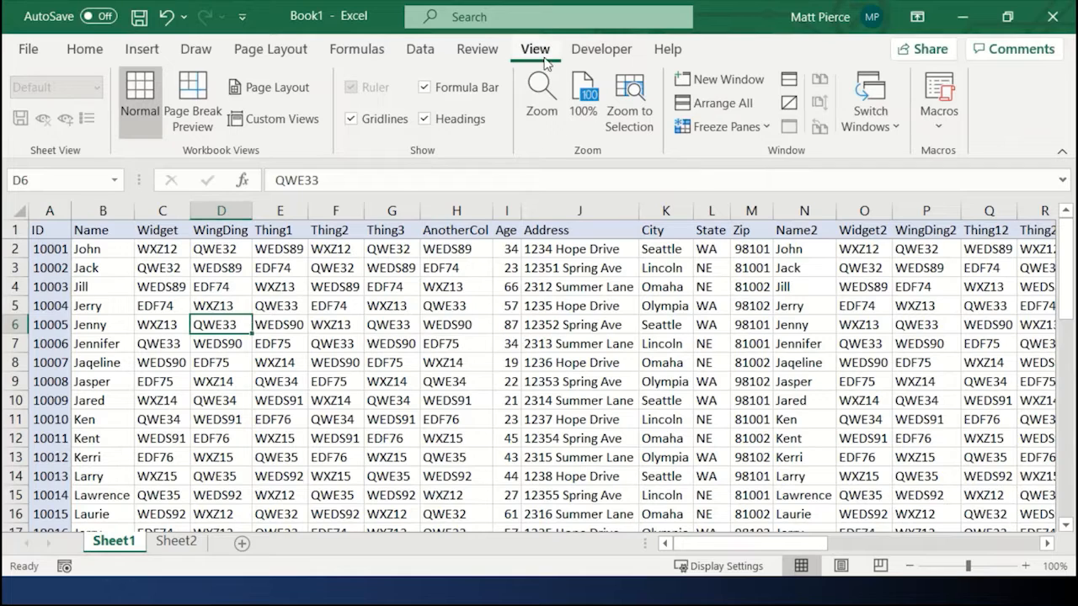
click(752, 127)
click(751, 152)
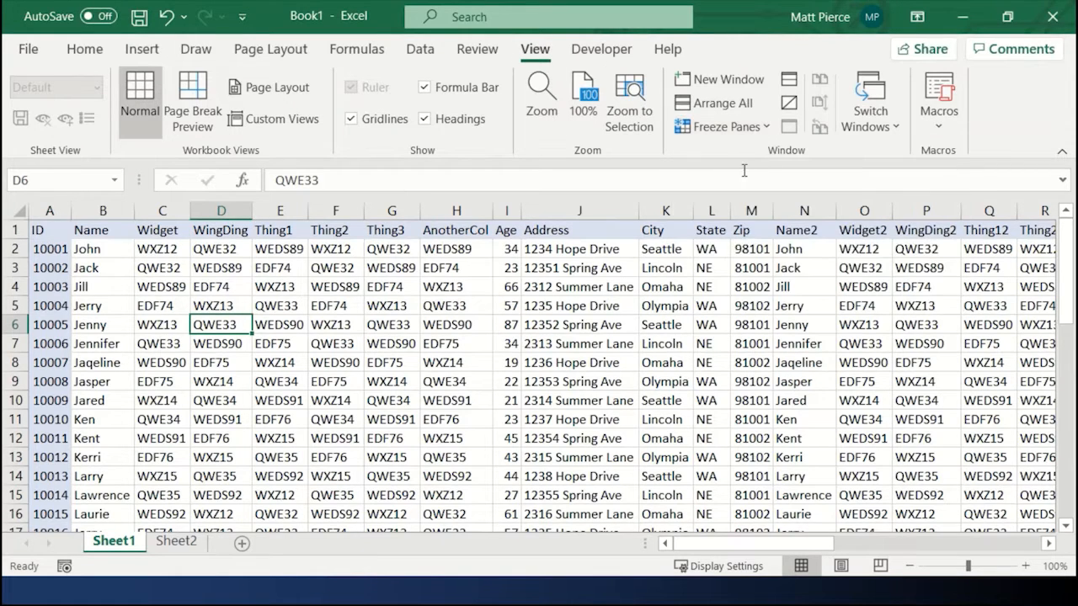
scroll(260, 400, down, 2)
scroll(260, 400, up, 2)
Step: Freeze panes at cell D4 so rows 1 to 3 and columns A to C stay fixed while scrolling
click(215, 287)
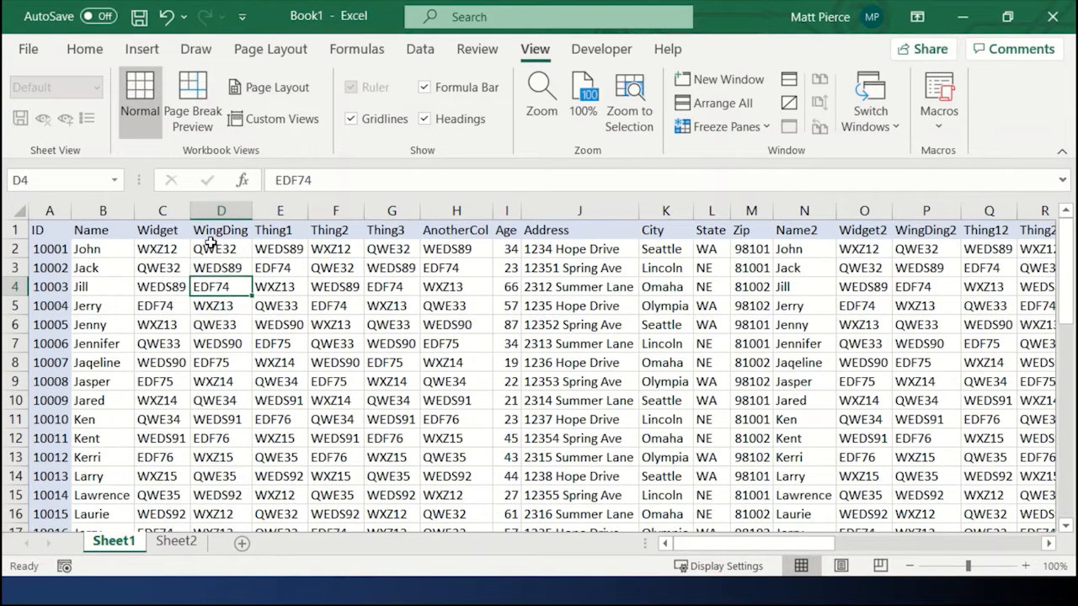
drag(212, 232, 38, 286)
click(172, 268)
drag(172, 268, 42, 232)
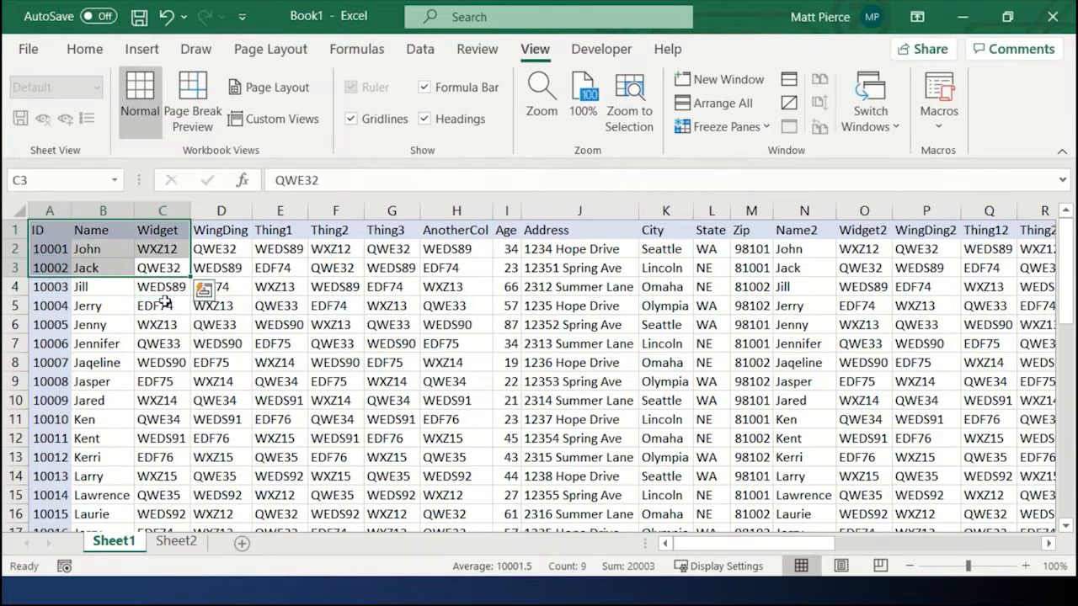
click(230, 289)
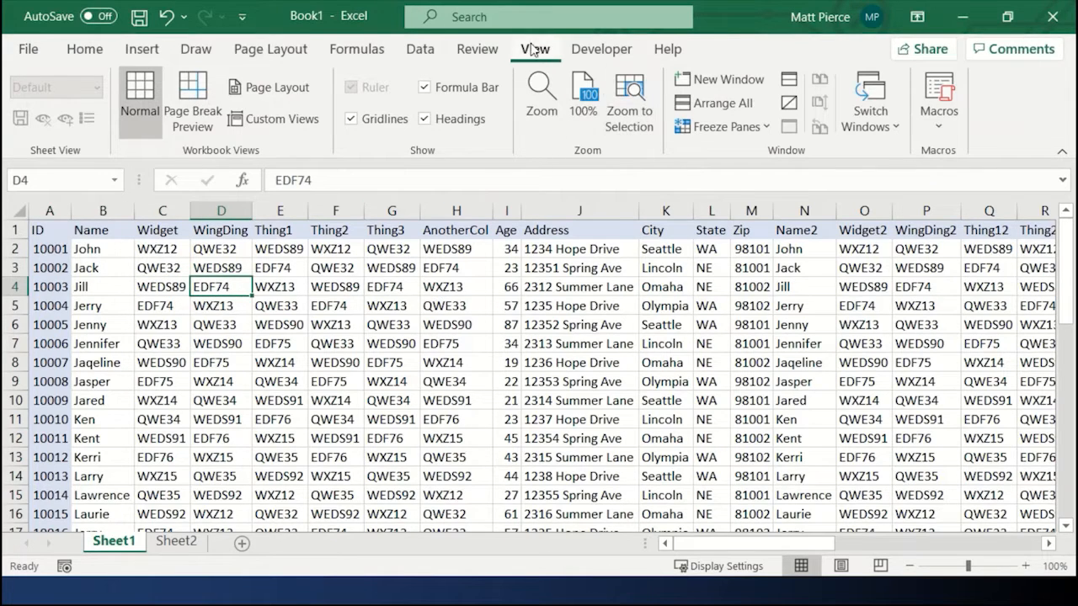
click(767, 129)
click(750, 165)
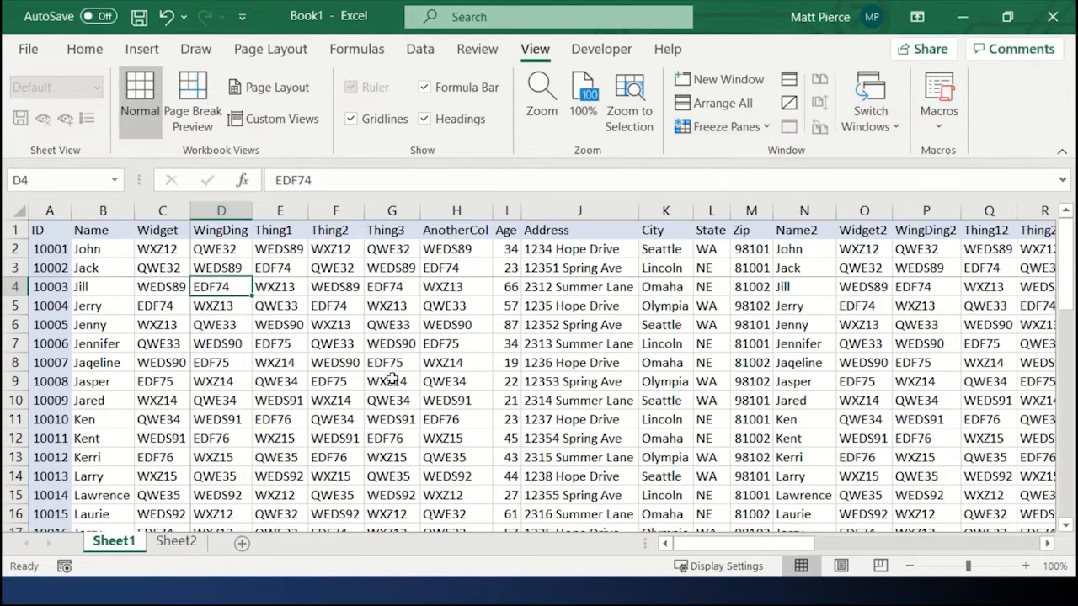
scroll(207, 362, down, 2)
scroll(207, 362, up, 2)
click(866, 545)
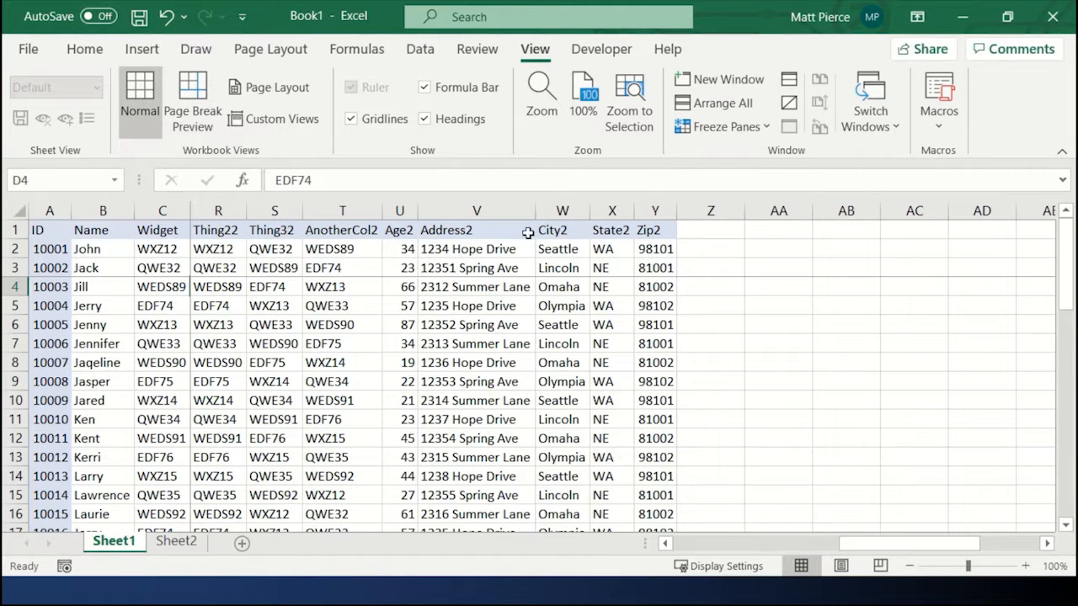
click(716, 545)
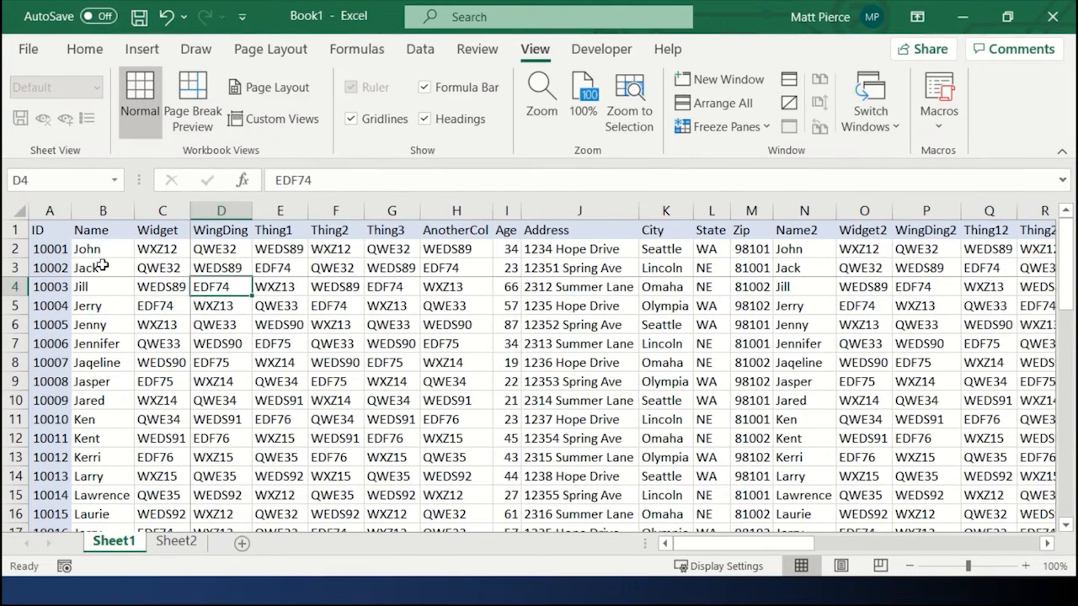
Step: Unfreeze the panes of the worksheet
drag(66, 213, 162, 212)
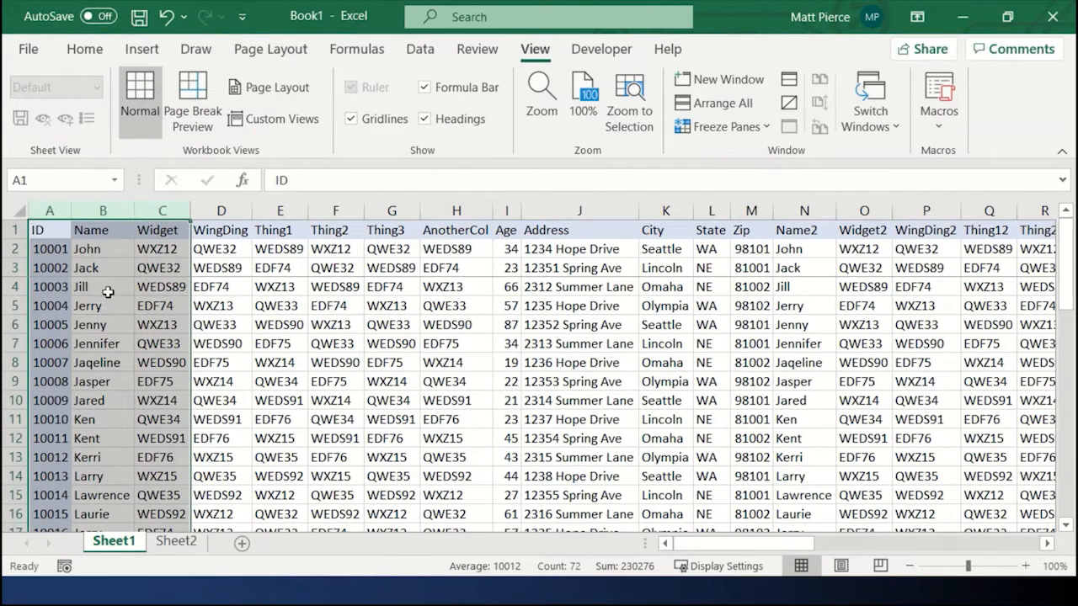
click(252, 347)
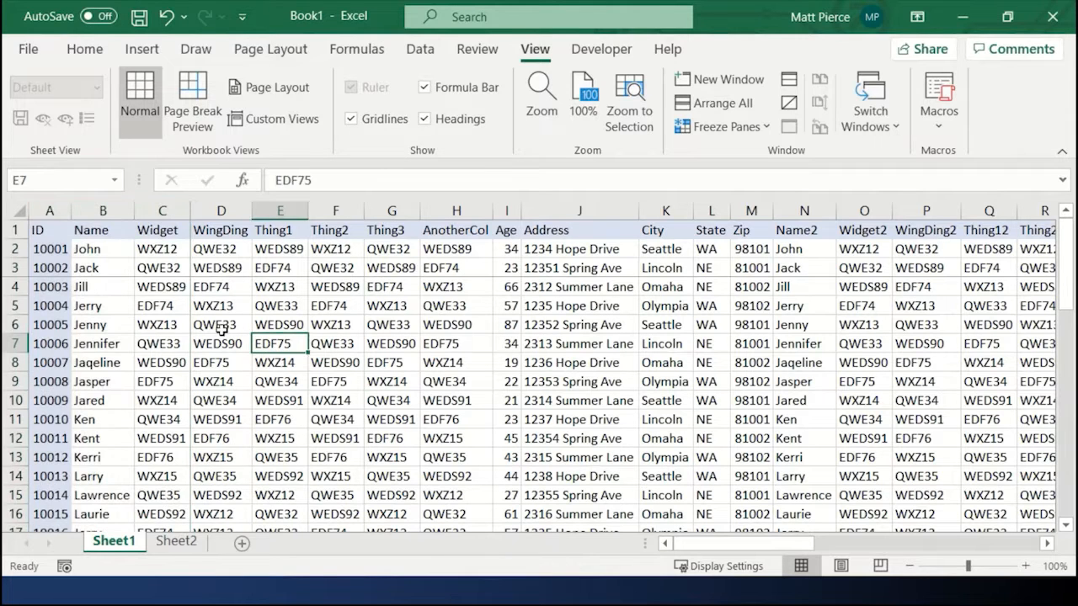
click(751, 133)
click(740, 161)
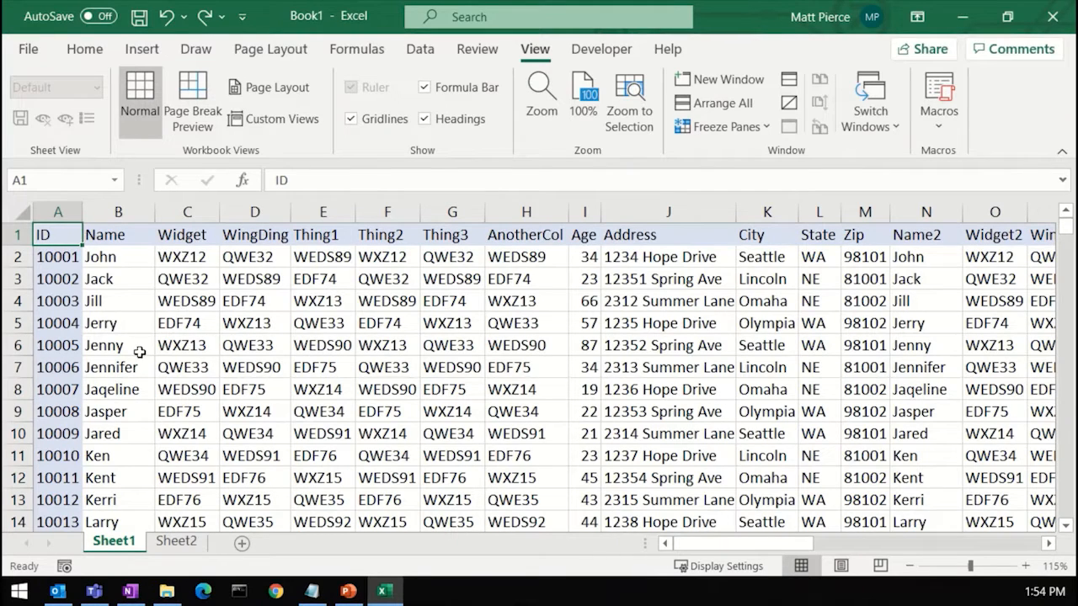
Step: Jump with keyboard shortcuts to the data's right edge, the sheet's last column, back, and to the data's last row
click(227, 322)
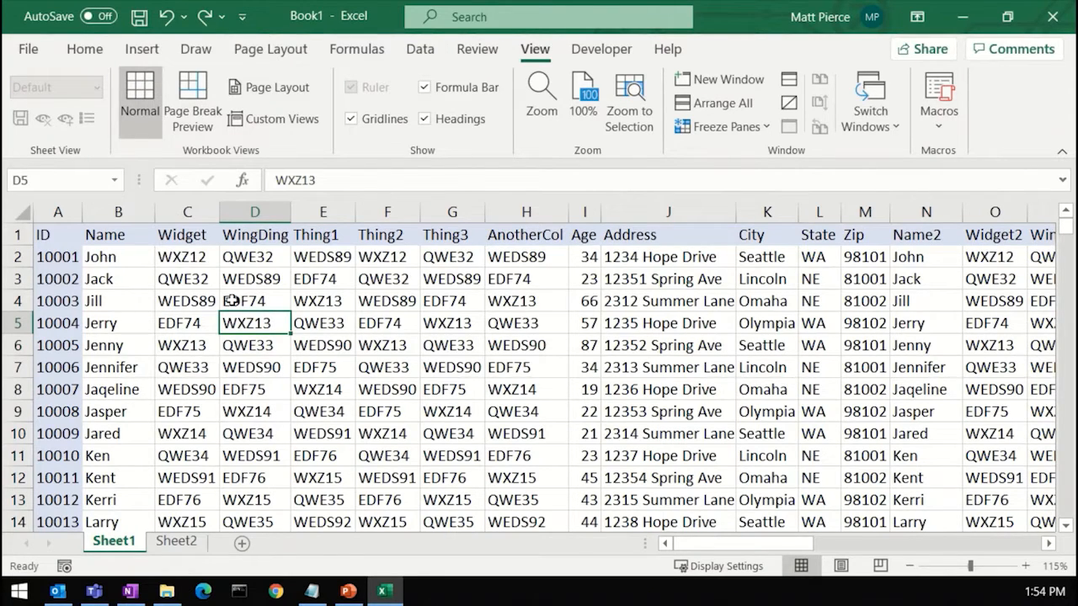
key(ctrl+Right)
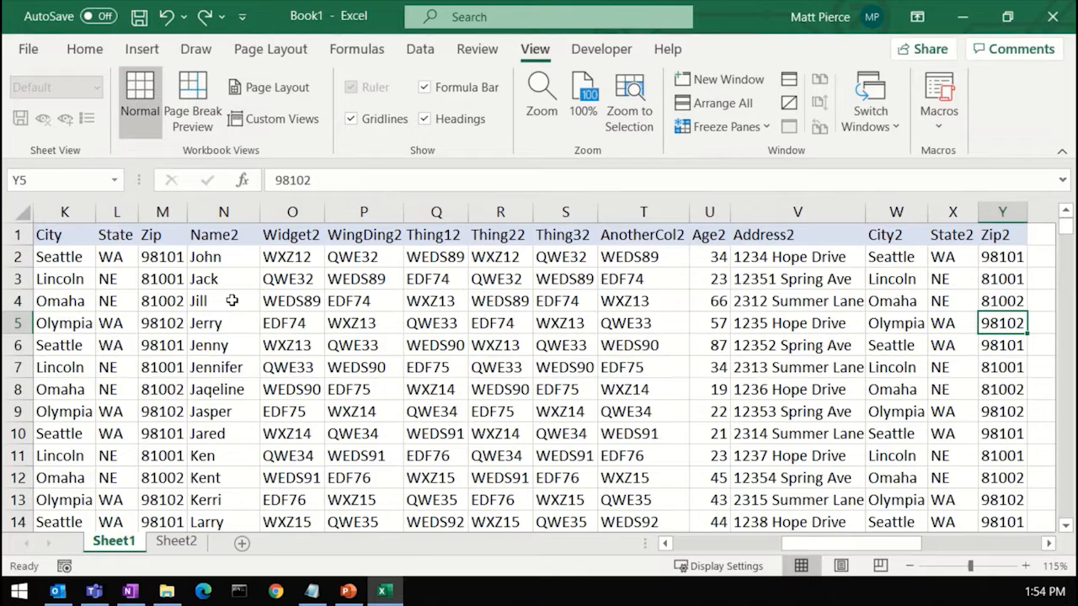
key(ctrl+Right)
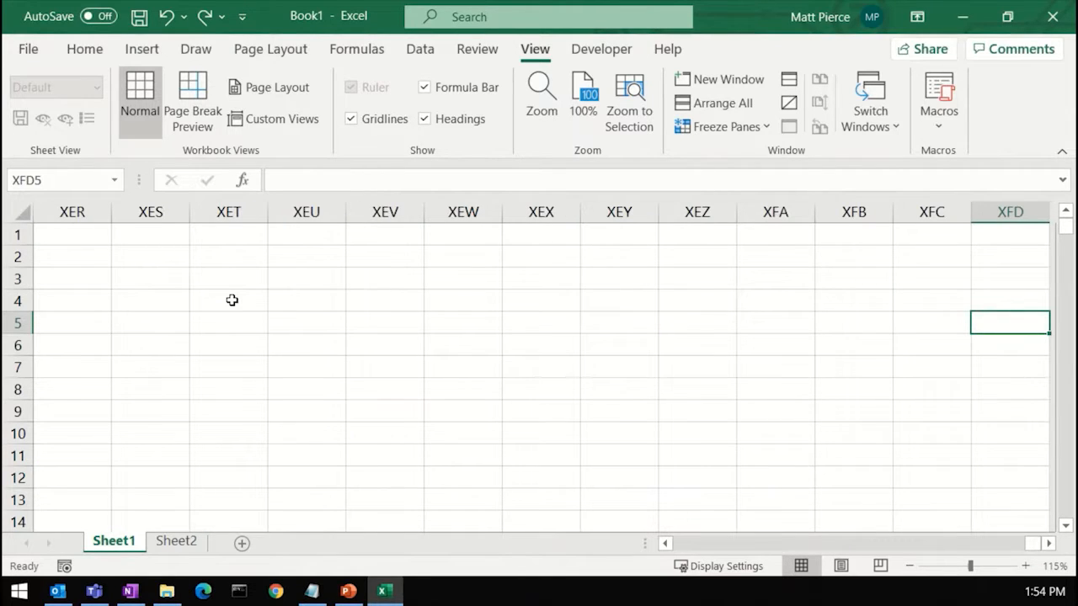
key(ctrl+Left)
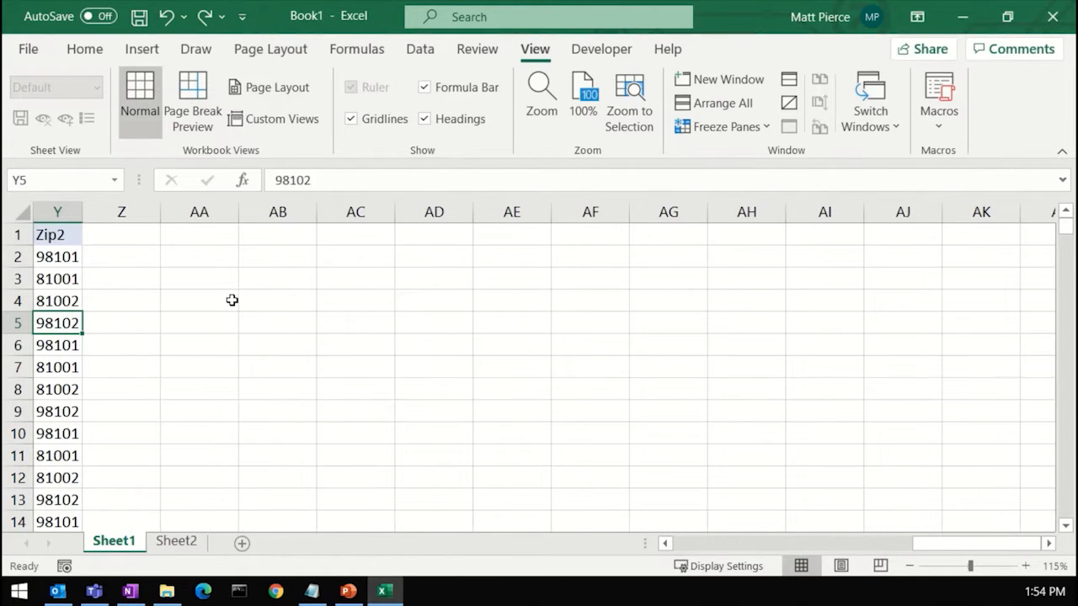
key(ctrl+Left)
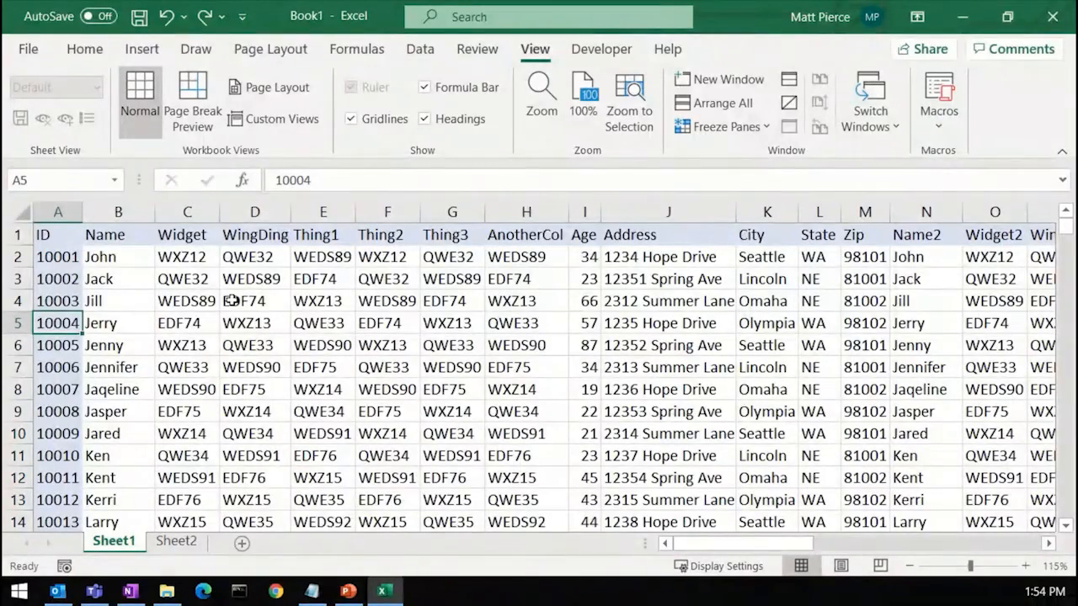
key(ctrl+Down)
key(Down)
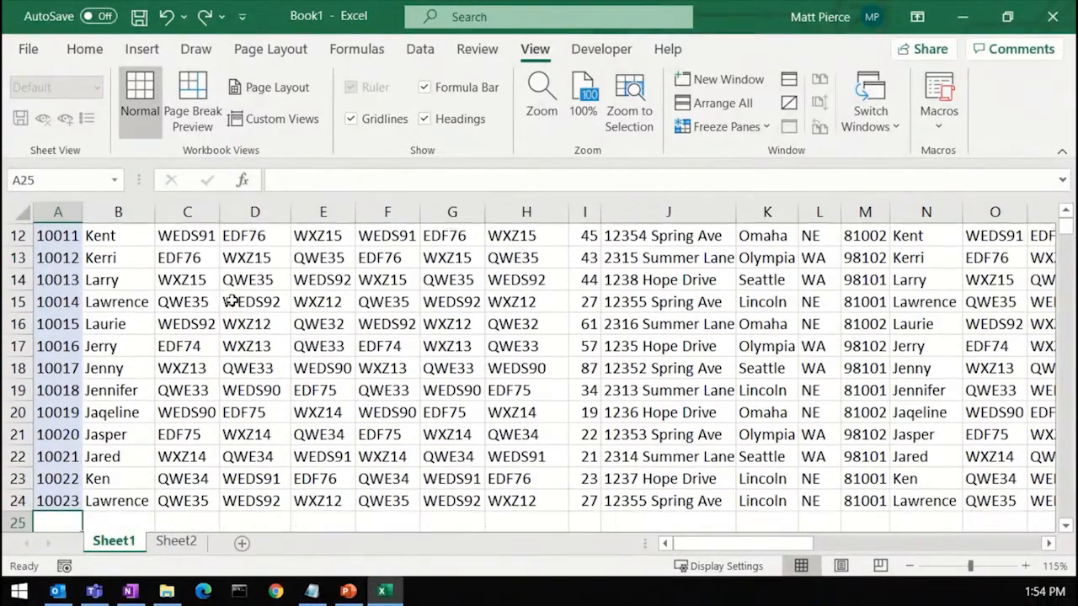
key(Up)
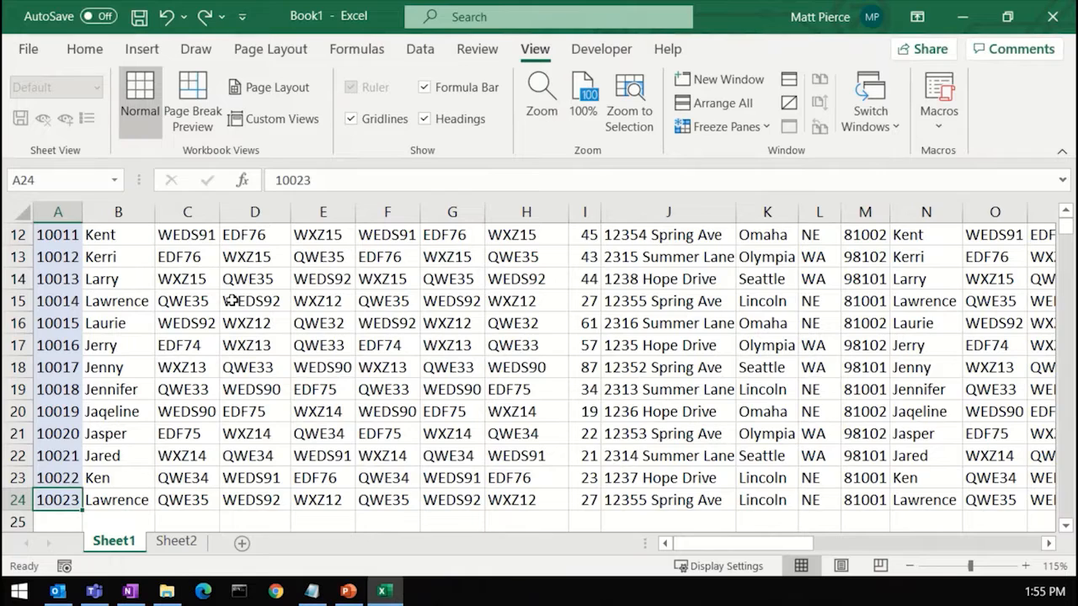
Step: Jump to the sheet's last row, page up a few screens, and enter wewe in a column A cell
key(ctrl+Down)
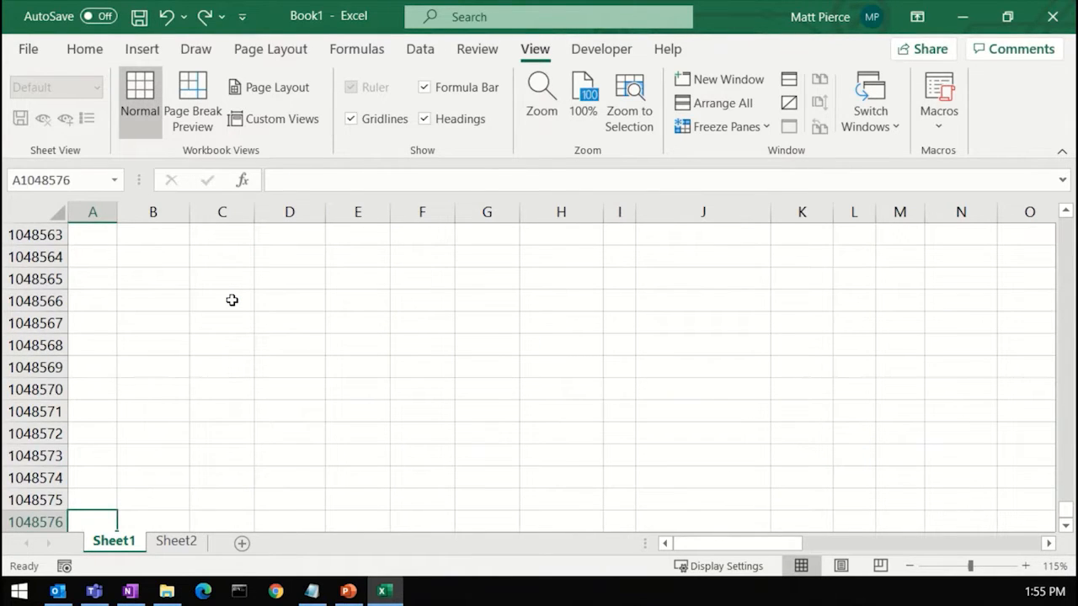
key(Page_Up)
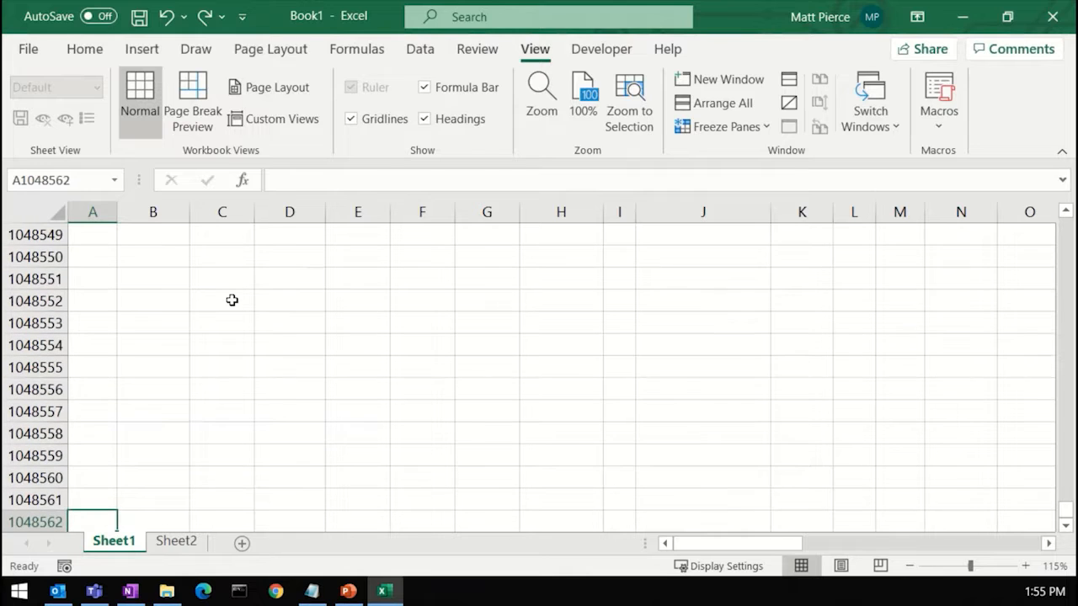
key(Page_Up)
key(Page_Up)
key(Page_Up)
key(Page_Up)
key(Page_Up)
key(Page_Up)
key(Page_Up)
key(Page_Up)
key(Page_Up)
key(Page_Up)
key(Page_Up)
key(Page_Up)
key(Page_Up)
key(Page_Up)
key(Page_Up)
key(Page_Up)
key(Page_Up)
key(Page_Up)
key(Page_Up)
key(Page_Up)
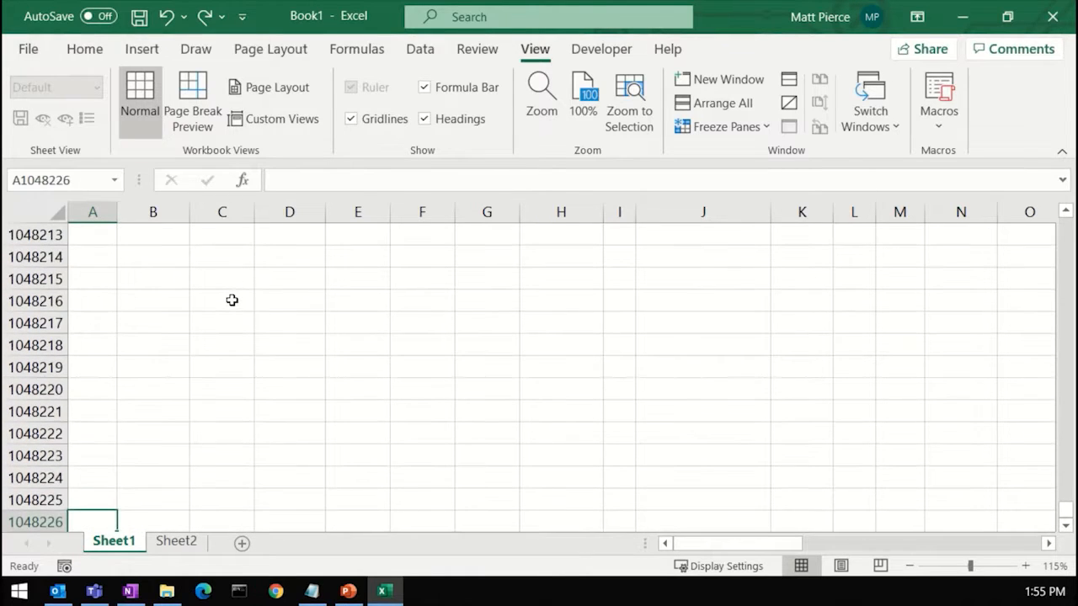
text(wewe)
Step: Enter wewe and wew in two more cells higher up in column A
key(Up)
key(Up)
key(Up)
key(Up)
key(Up)
key(Up)
key(Up)
key(Up)
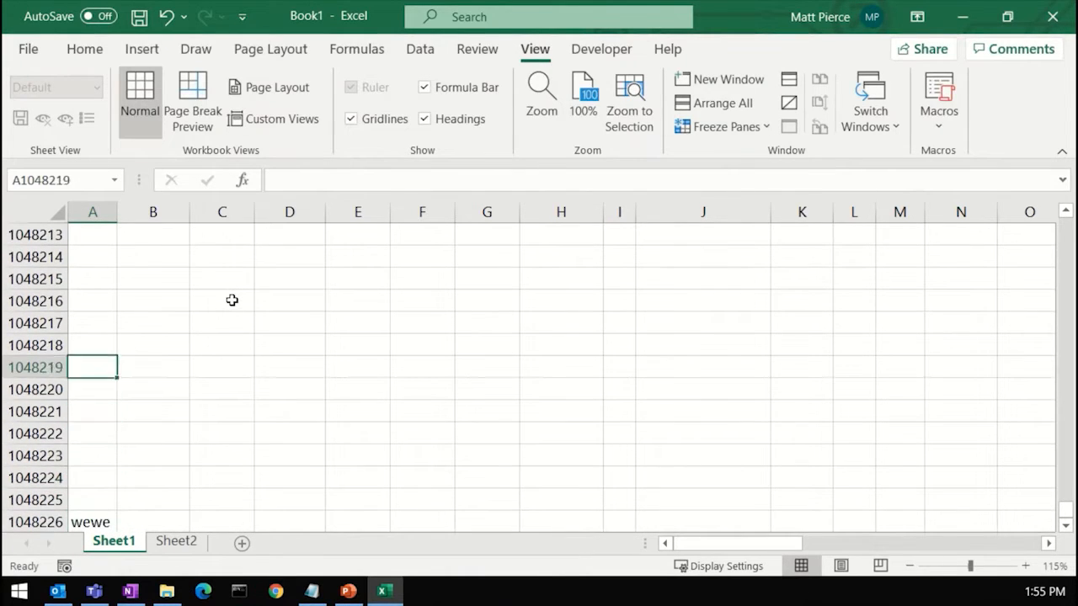
text(wewe)
key(Up)
key(Up)
key(Page_Up)
key(Page_Up)
key(Page_Up)
key(Page_Up)
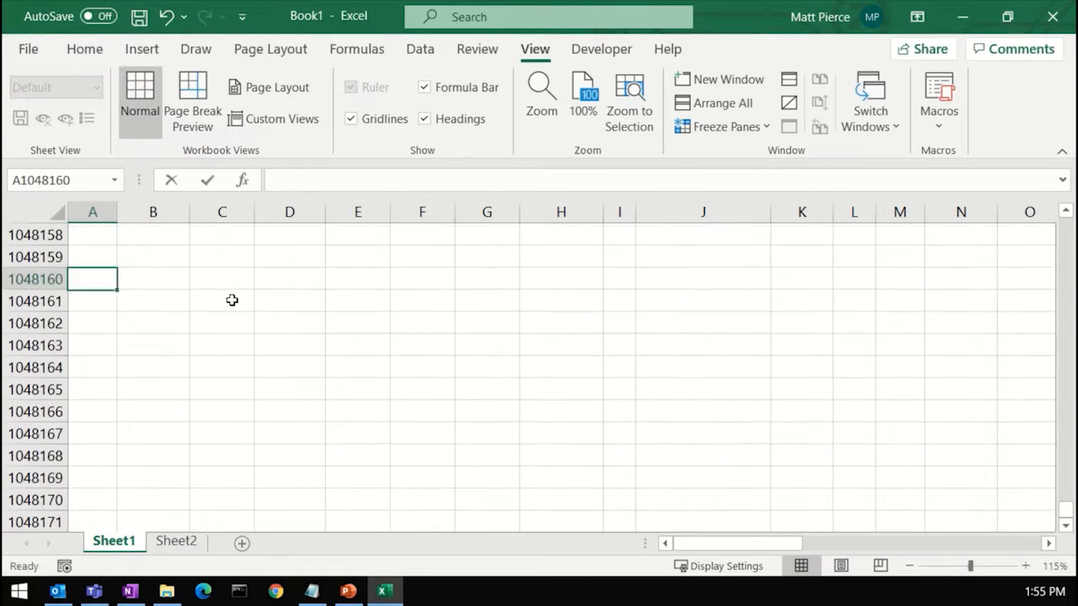
text(wew)
Step: Return to cell A1 and jump down column A through each block of entries to the sheet's last row
key(Up)
key(Up)
key(ctrl+Home)
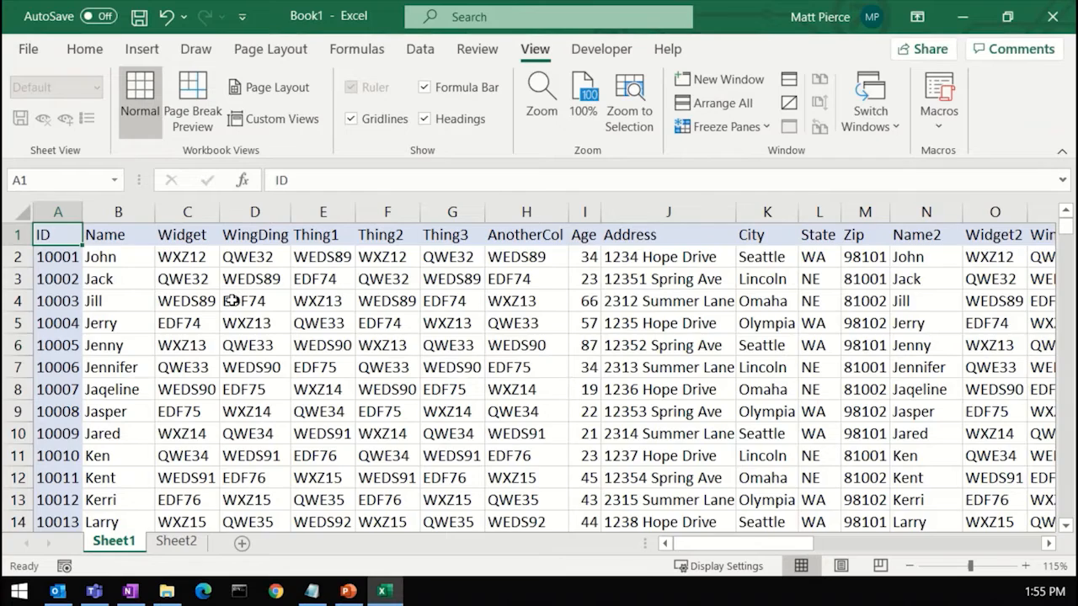
key(Down)
key(Down)
key(Down)
key(Down)
key(Down)
key(Down)
key(Down)
key(Down)
key(Down)
key(Down)
key(Down)
key(Down)
key(Down)
key(Down)
key(Down)
key(Down)
key(Down)
key(Down)
key(Down)
key(Down)
scroll(230, 303, down, 1)
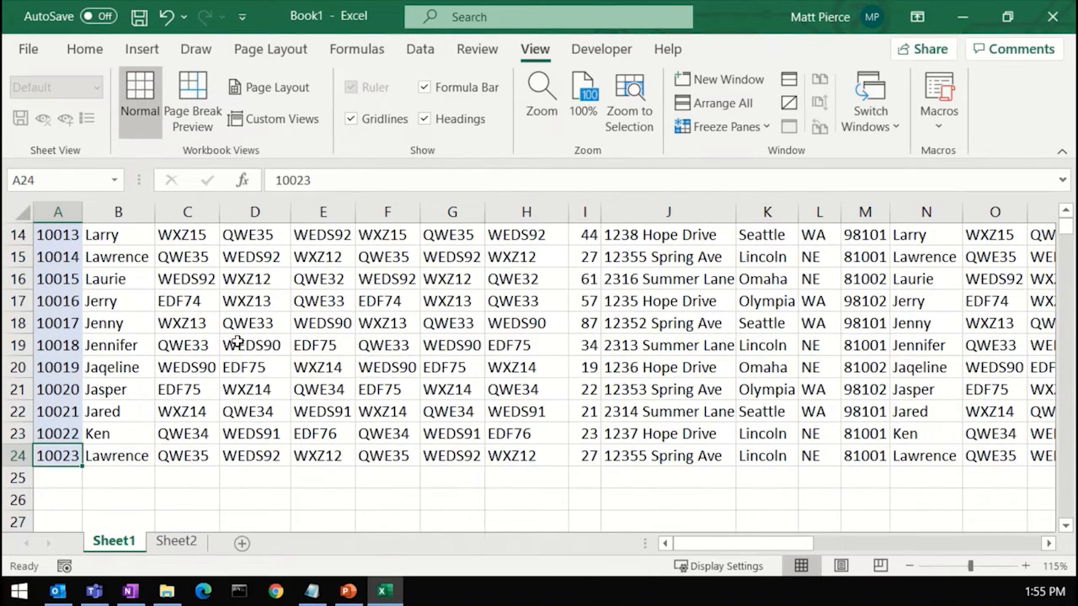
key(ctrl+Down)
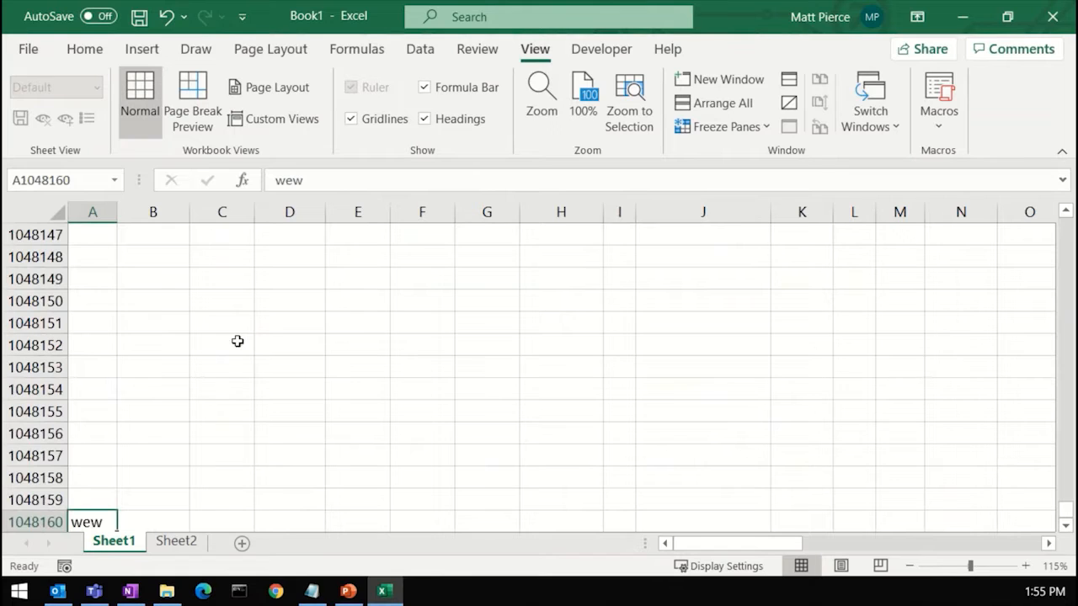
key(ctrl+Down)
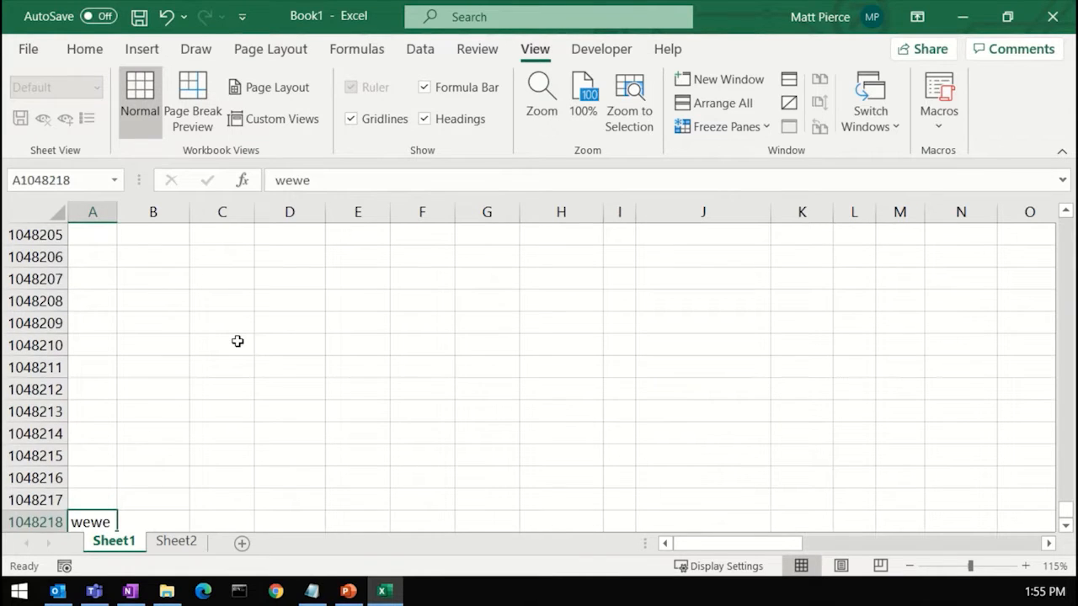
key(ctrl+Down)
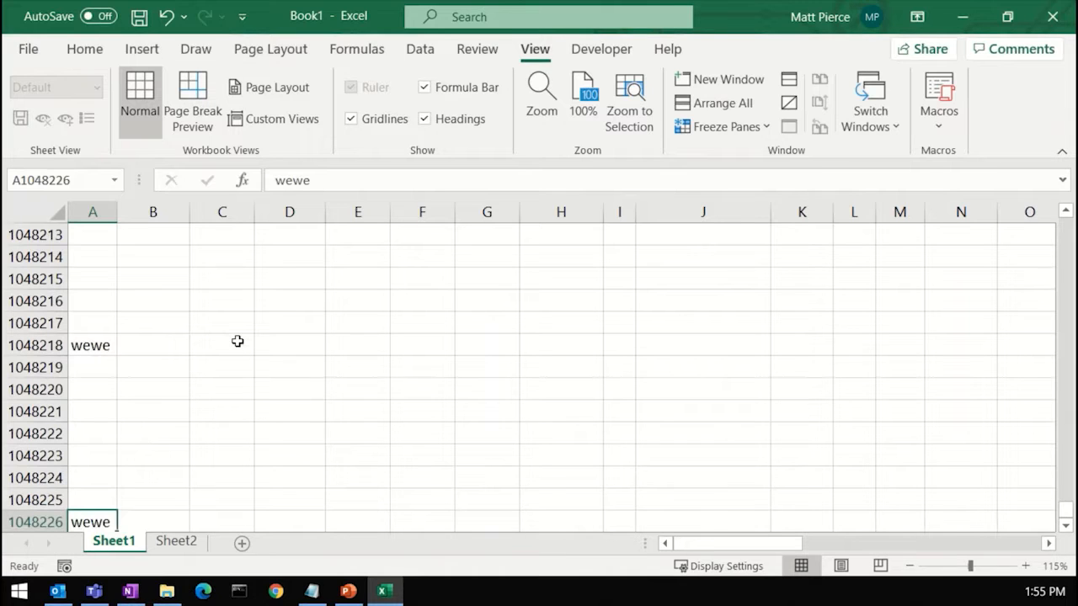
key(ctrl+Down)
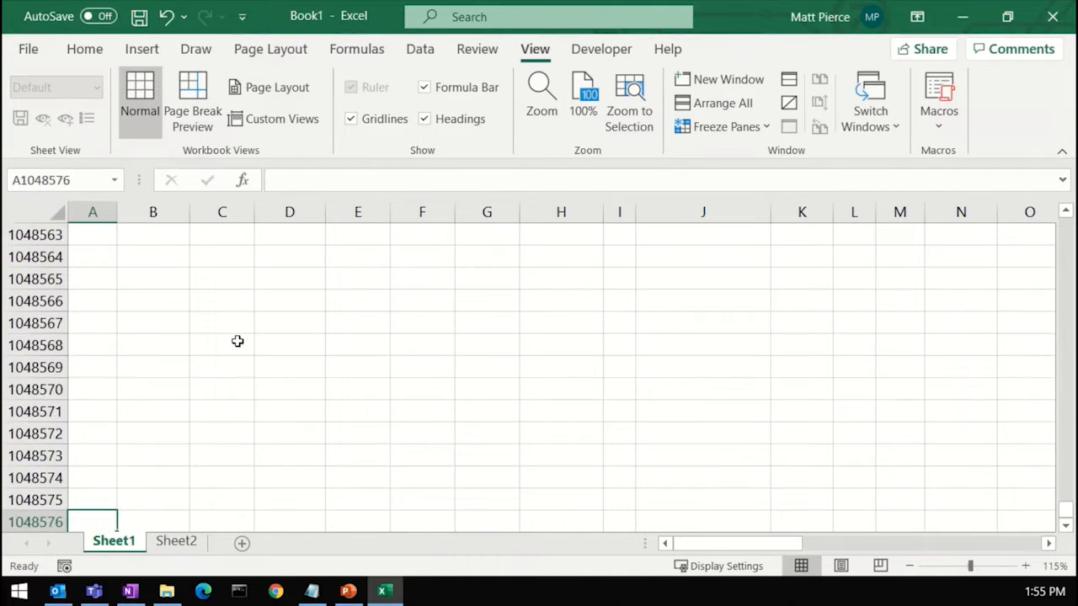
key(ctrl+Up)
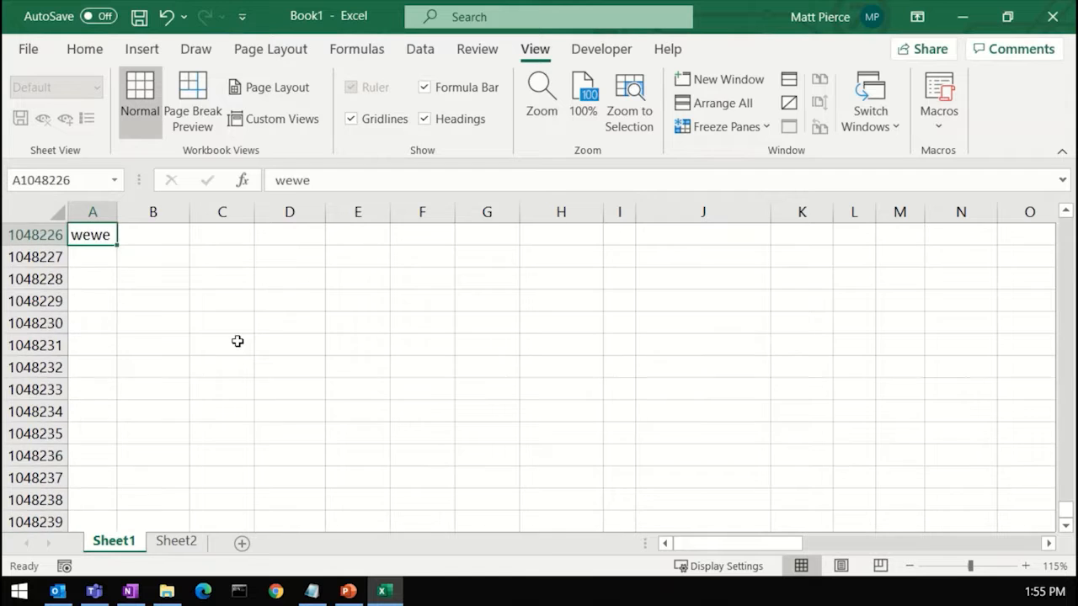
Step: Delete the three test entries in column A and jump back up to cell A1
key(Delete)
key(ctrl+Up)
key(Delete)
key(ctrl+Up)
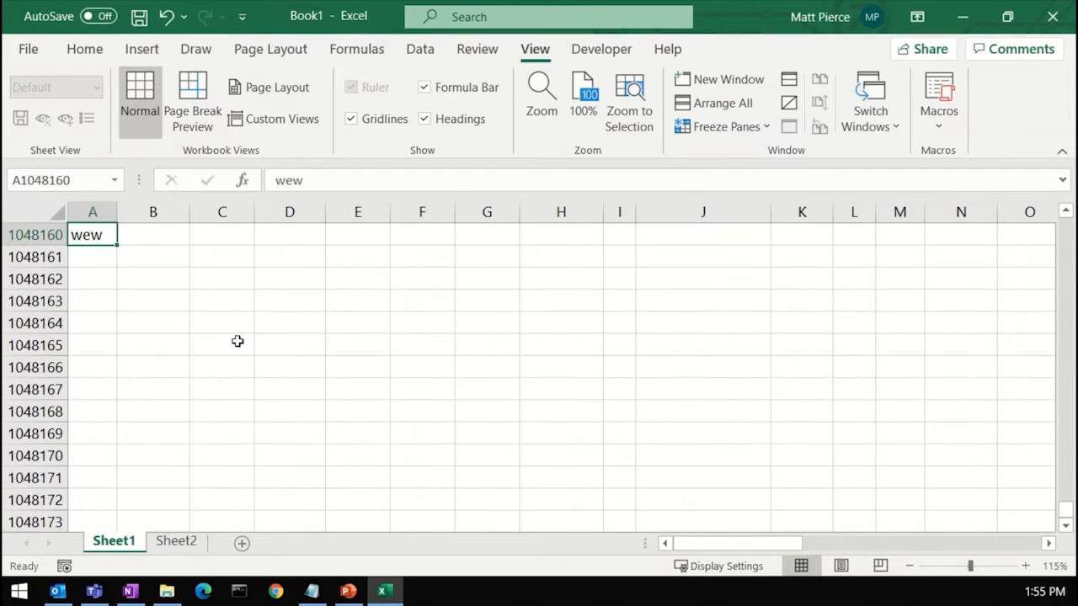
key(Delete)
key(ctrl+Up)
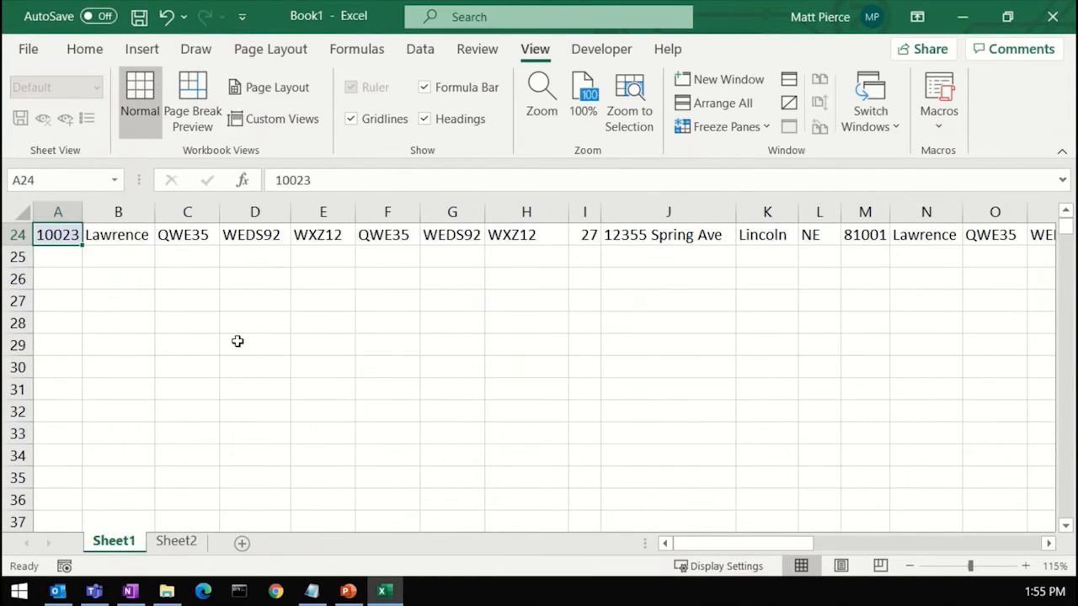
key(ctrl+Up)
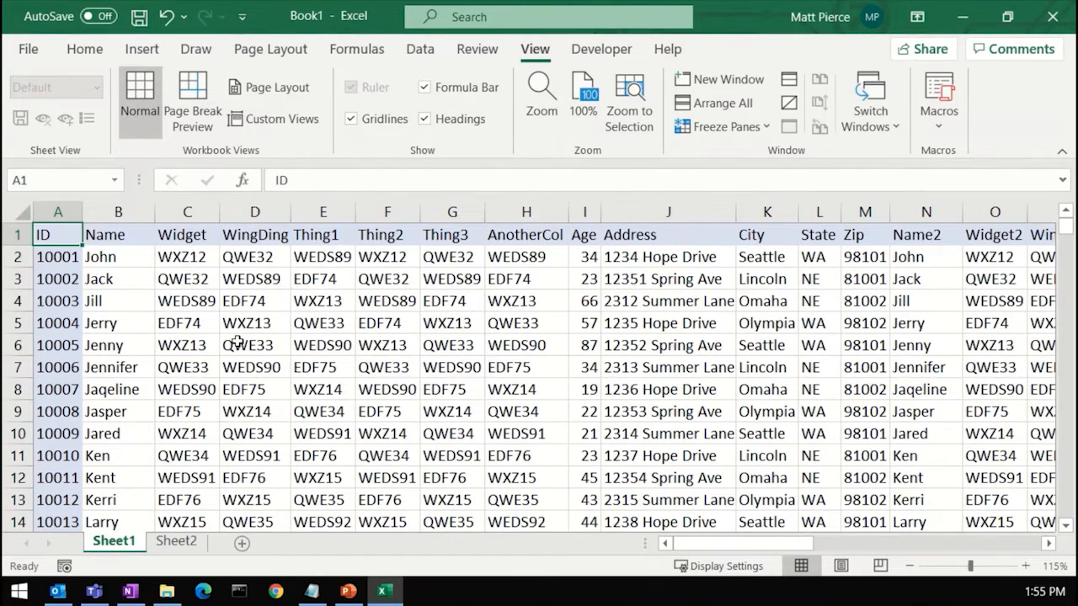
Step: Move down column A to row 4 and across that row, clearing cells C4 and G4 to leave gaps
key(Return)
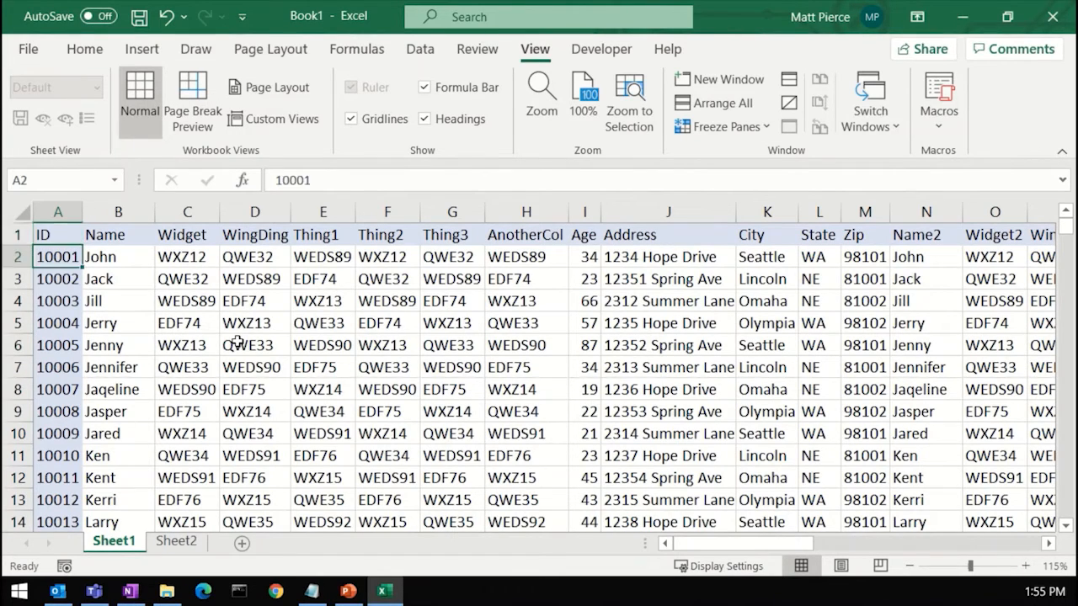
key(Return)
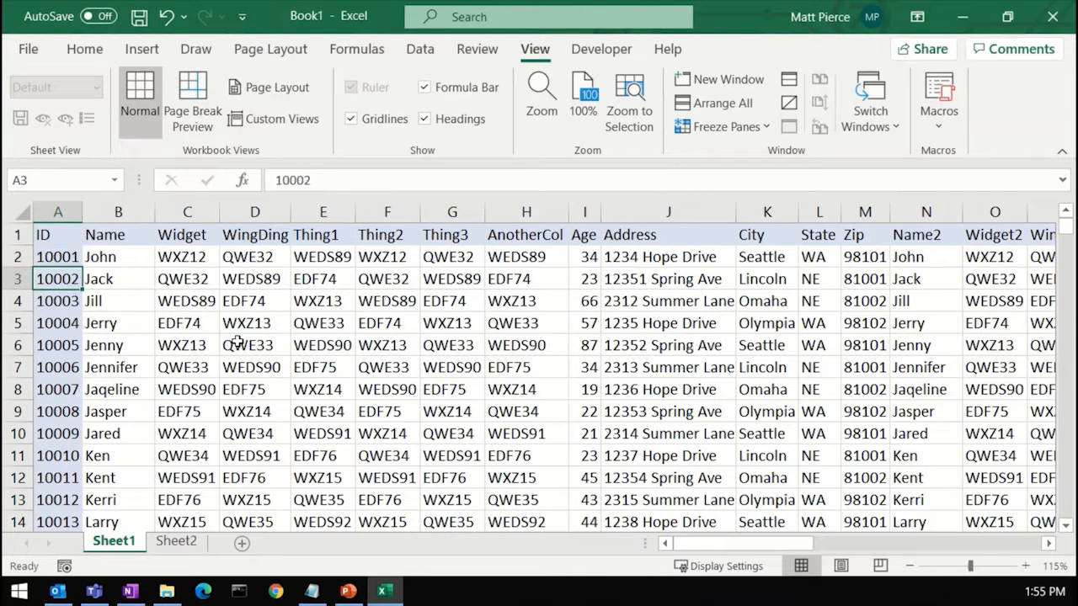
key(Return)
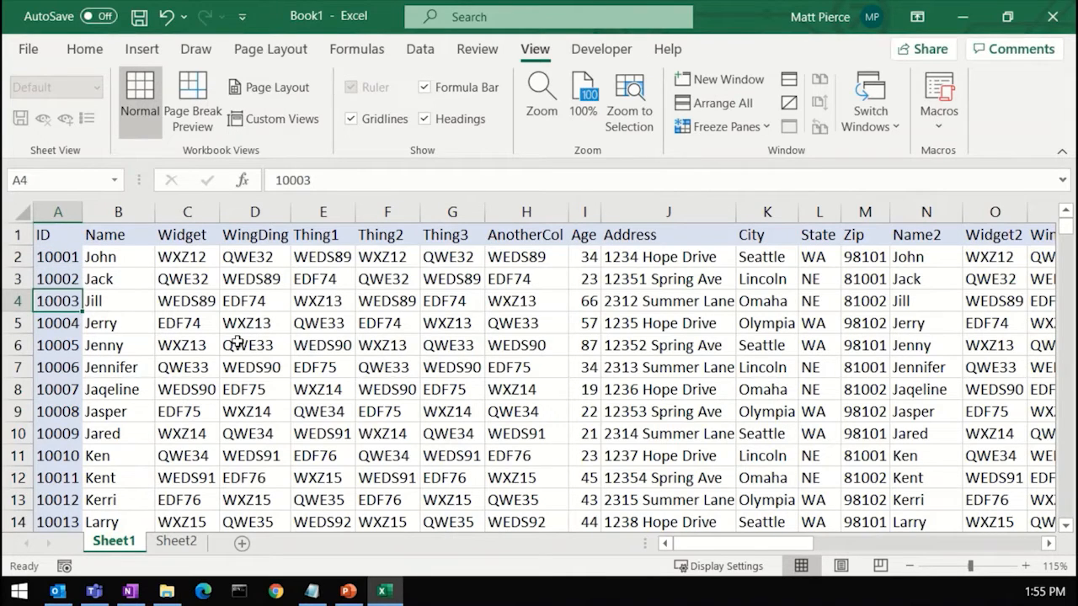
key(Right)
key(Right)
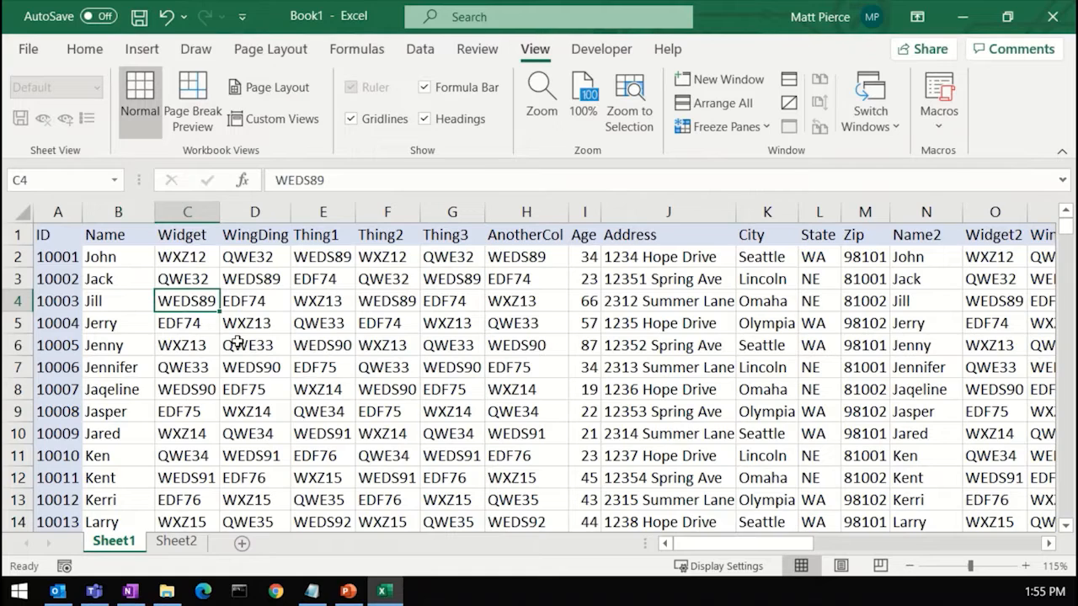
key(Right)
key(Right)
key(Right)
key(Right)
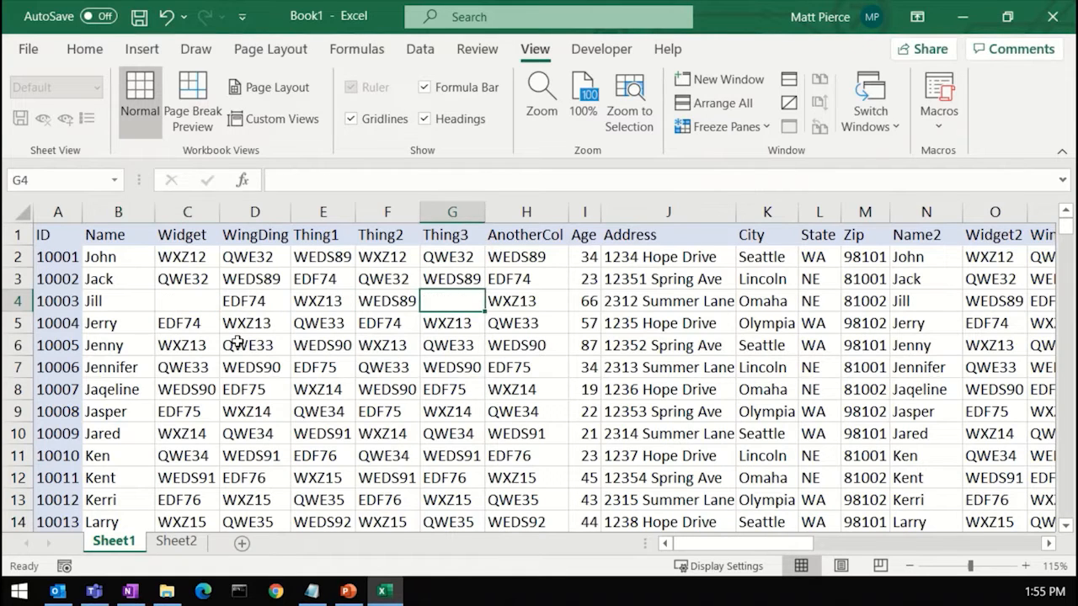
Step: Return to cell A4, jump along row 4 to the sheet's last column, and go back to the row start
key(Left)
key(Left)
key(Left)
key(Left)
key(Left)
key(Left)
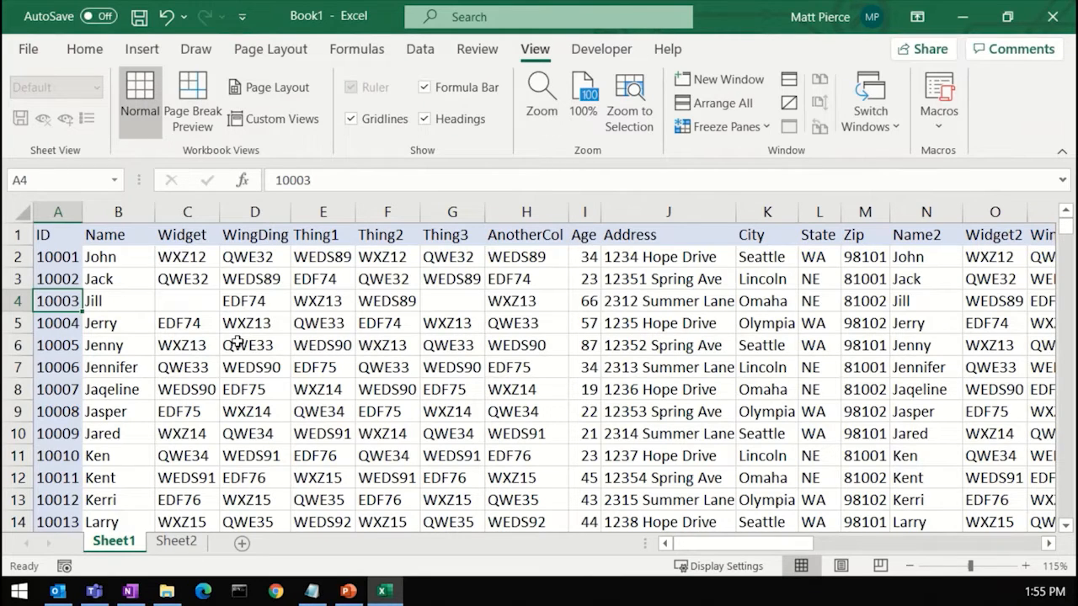
key(ctrl+Right)
key(ctrl+Right)
key(ctrl+Right)
key(ctrl+Right)
key(ctrl+Right)
key(ctrl+Right)
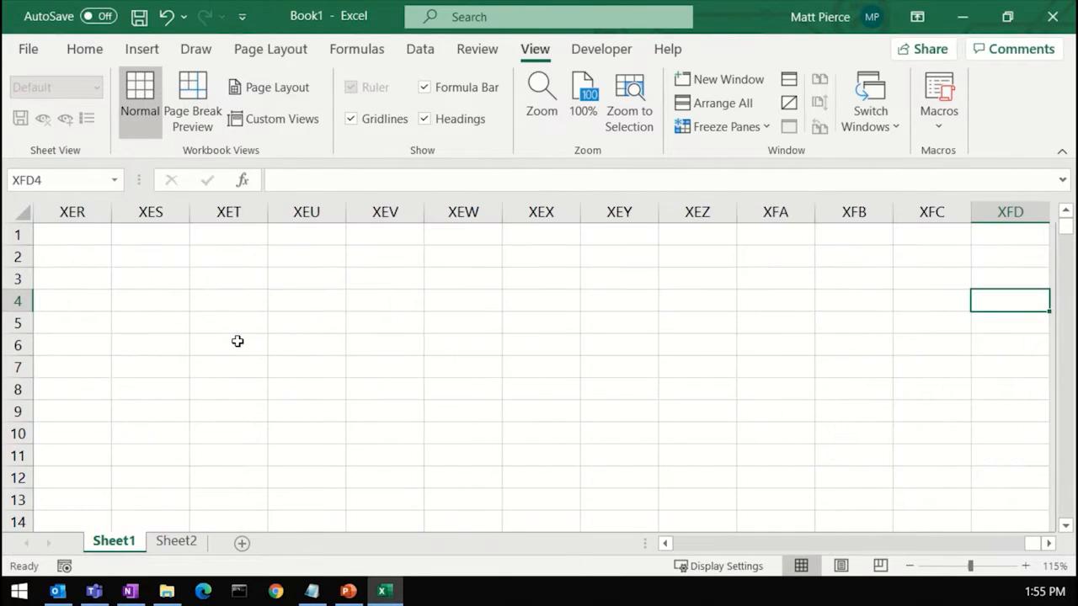
key(Home)
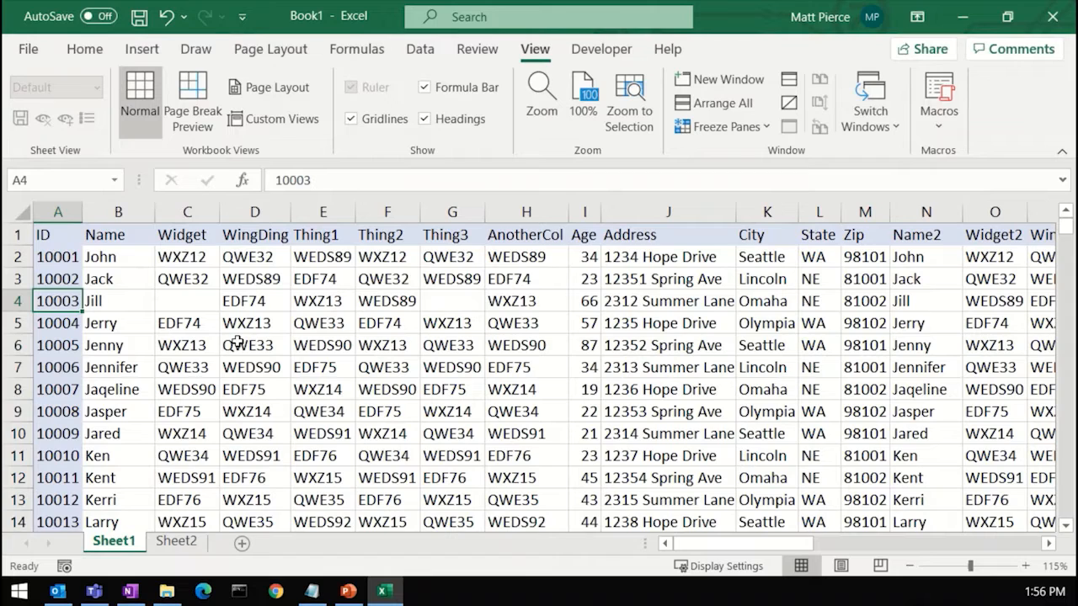
Step: Jump along row 4 one data block at a time to the last column, then return to column A
key(ctrl+Right)
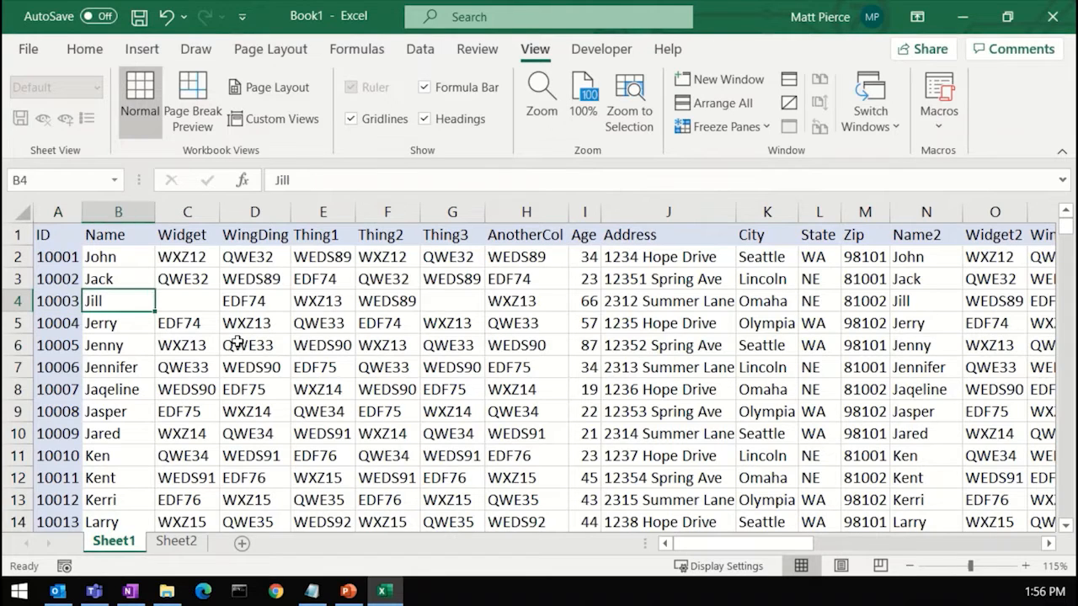
key(ctrl+Right)
key(ctrl+Right)
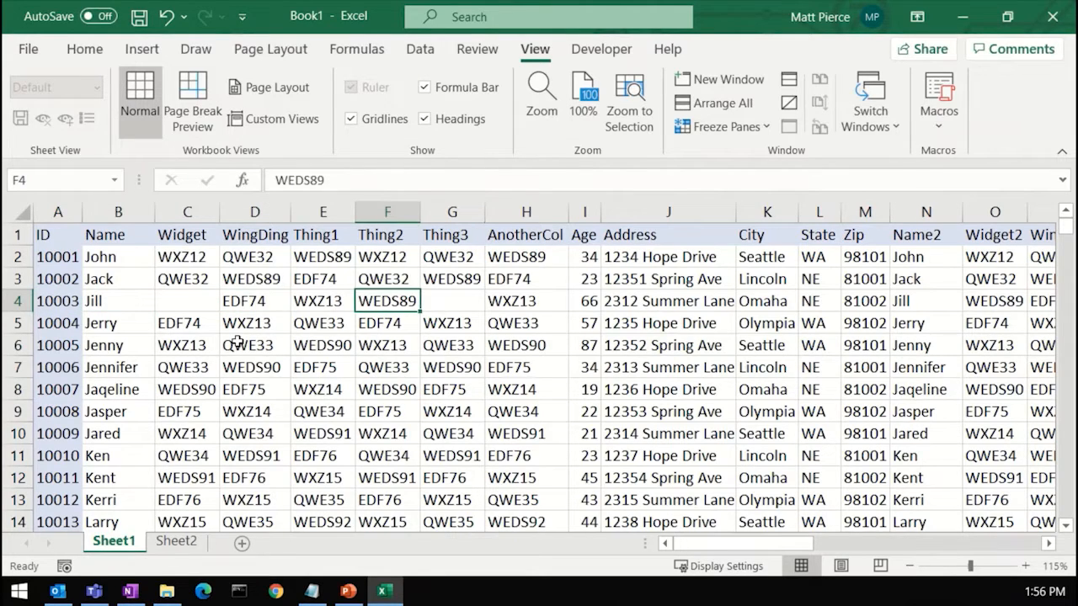
key(ctrl+Right)
key(ctrl+Right)
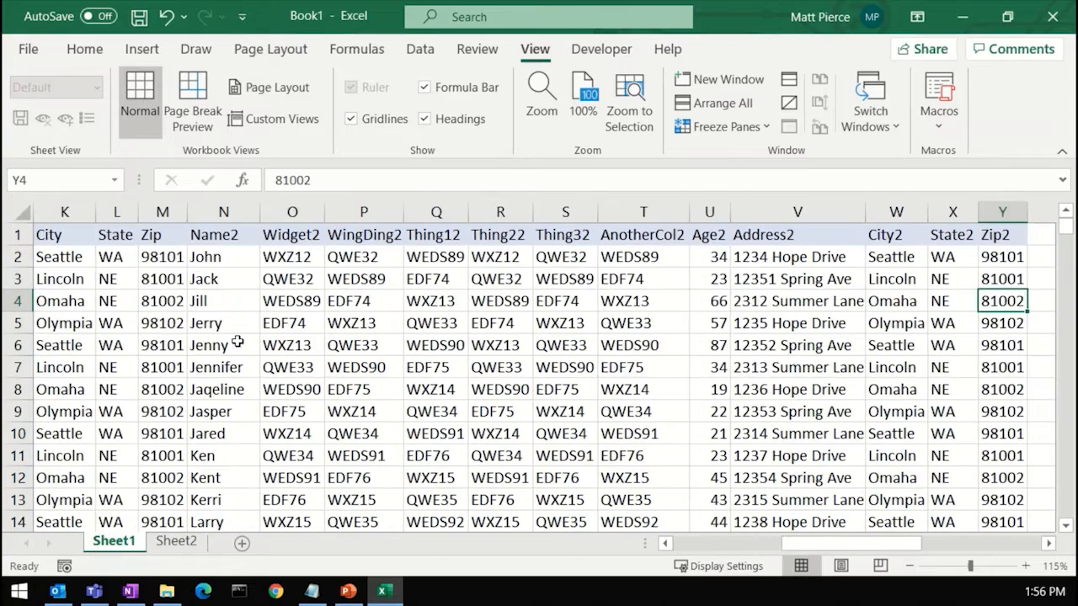
key(ctrl+Right)
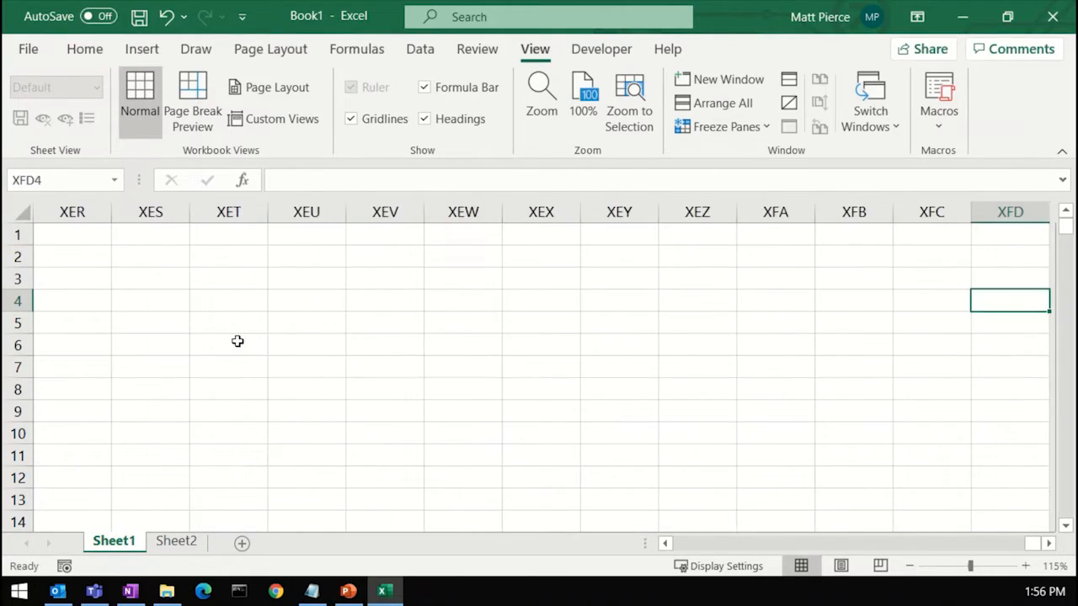
key(Home)
Step: Move the selection across row 4 to column D and down to cell D10
key(Right)
key(Right)
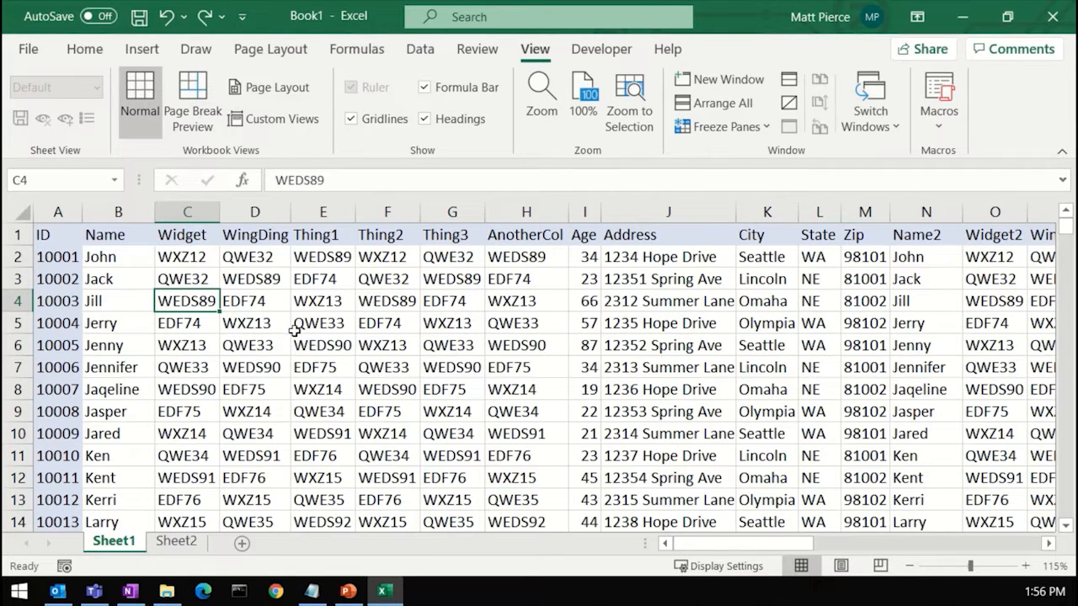
key(Right)
key(Down)
key(Down)
key(Down)
key(Down)
key(Down)
key(Down)
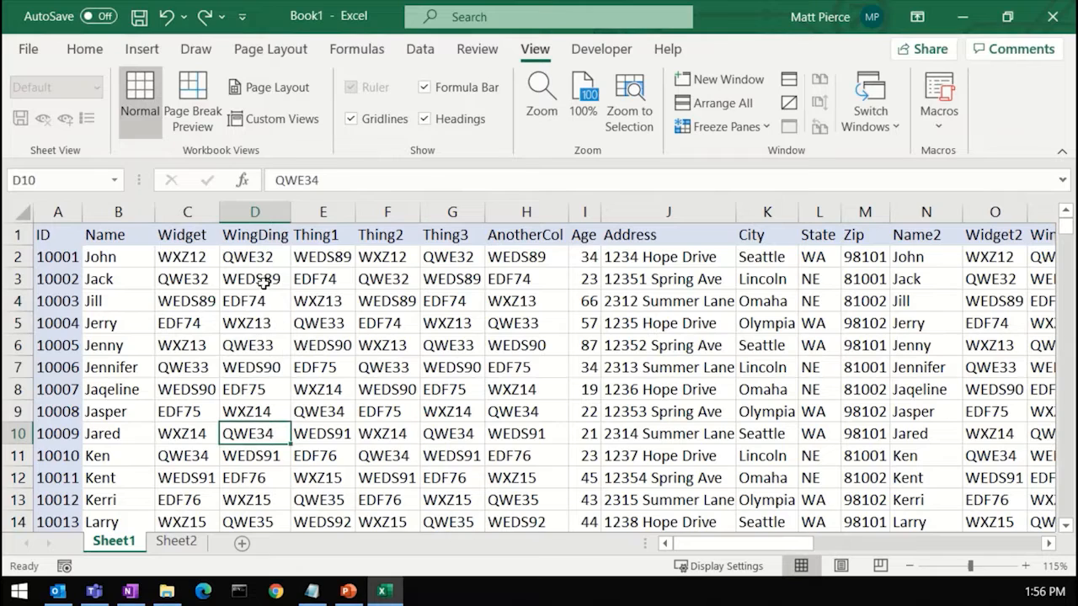